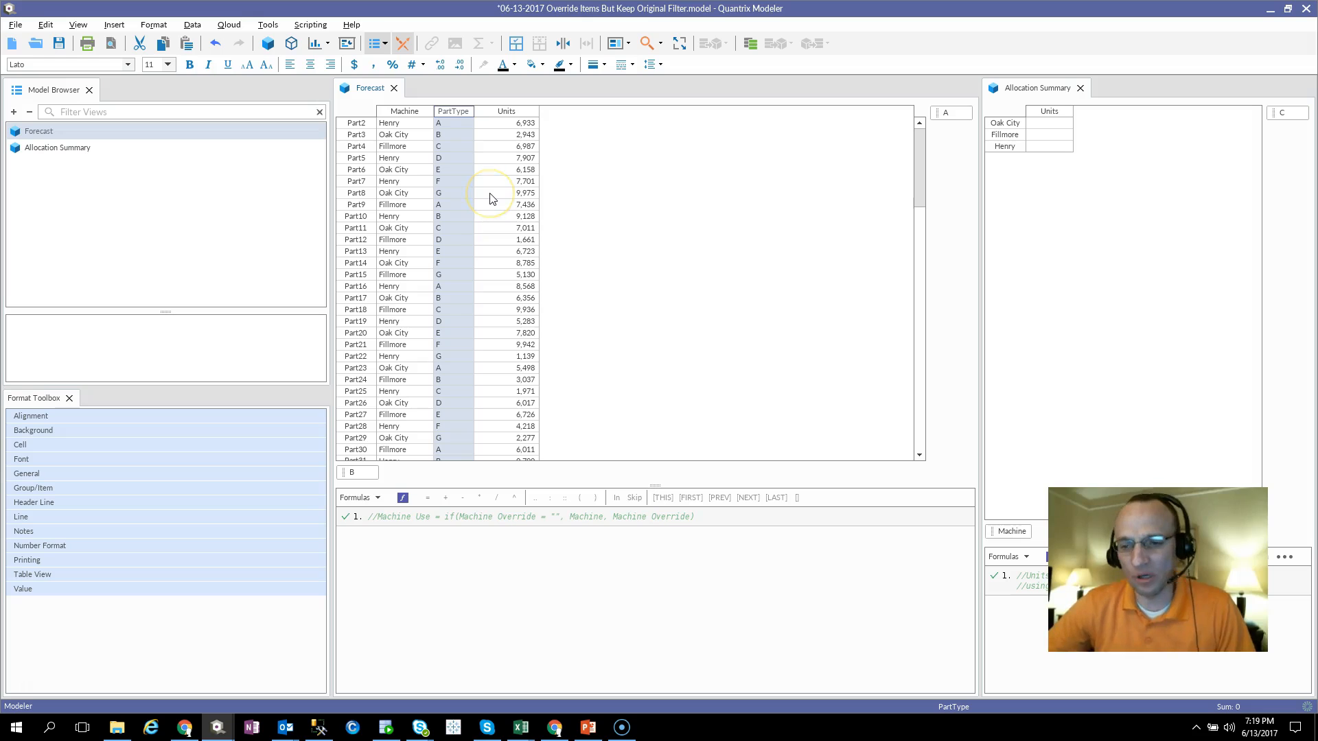
Step: Examine the Machine, PartType and Units columns in Forecast and the Units column in Allocation Summary
{"action": "left_click", "coordinate": [520, 112]}
{"action": "left_click", "coordinate": [526, 150]}
{"action": "left_click", "coordinate": [515, 111]}
{"action": "left_click", "coordinate": [452, 124]}
{"action": "left_click", "coordinate": [424, 123]}
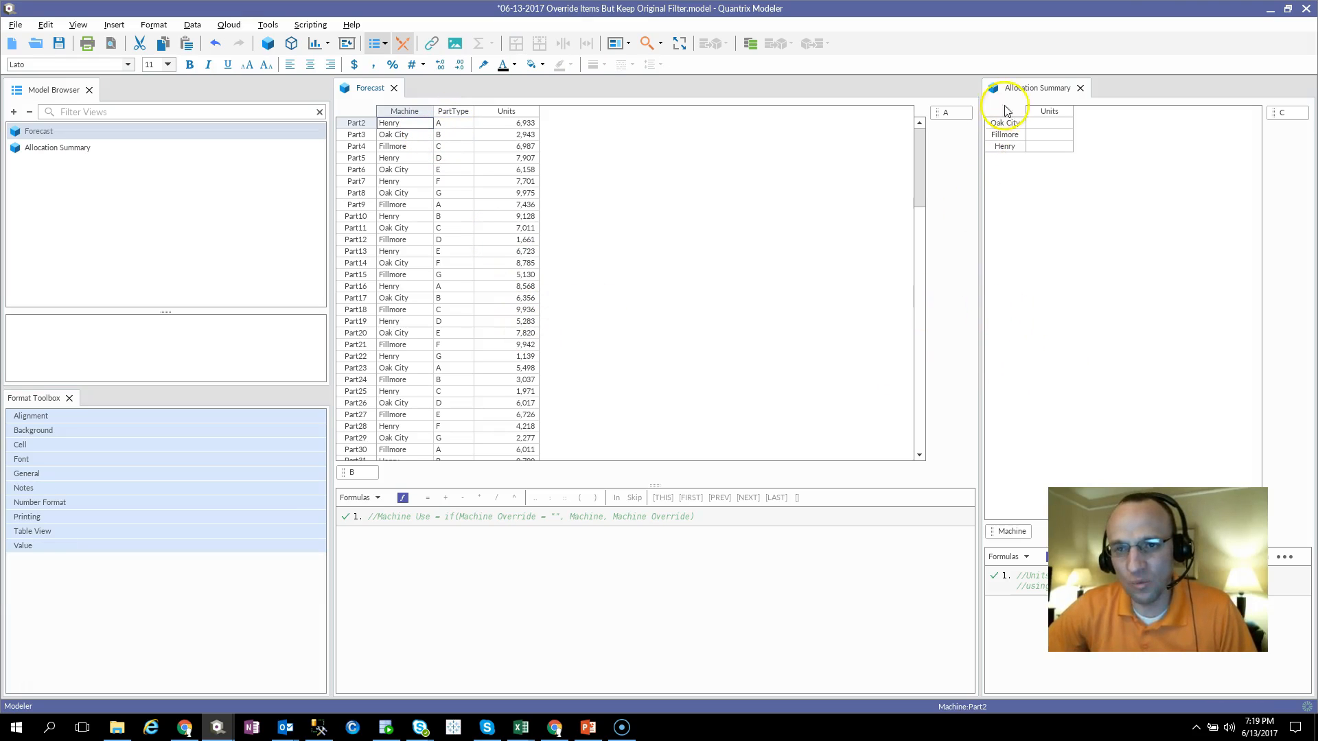
{"action": "left_click", "coordinate": [1048, 111]}
{"action": "left_click", "coordinate": [1046, 123]}
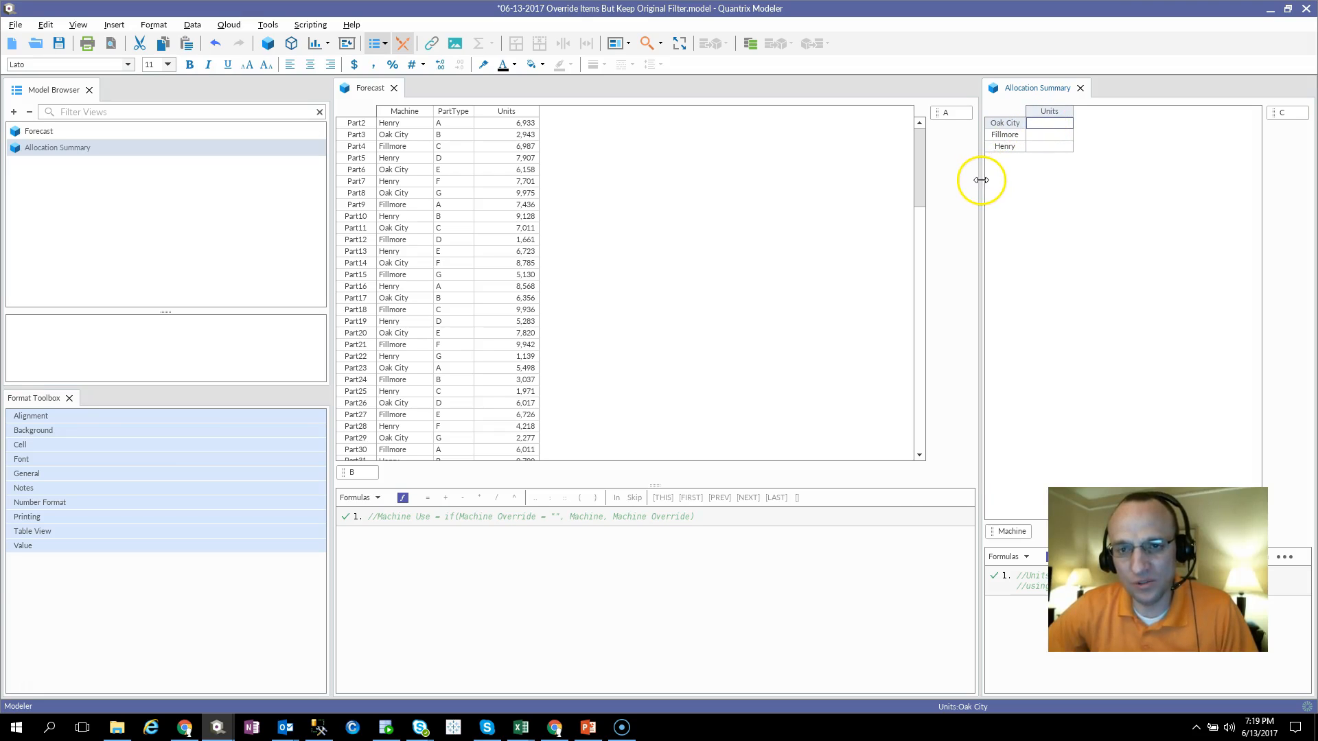
Step: Widen the Allocation Summary pane by moving its divider towards the Forecast matrix
{"action": "left_click_drag", "start_coordinate": [981, 180], "coordinate": [908, 181]}
{"action": "left_click", "coordinate": [979, 132]}
{"action": "left_click", "coordinate": [980, 123]}
{"action": "left_click", "coordinate": [980, 113]}
{"action": "left_click", "coordinate": [986, 136]}
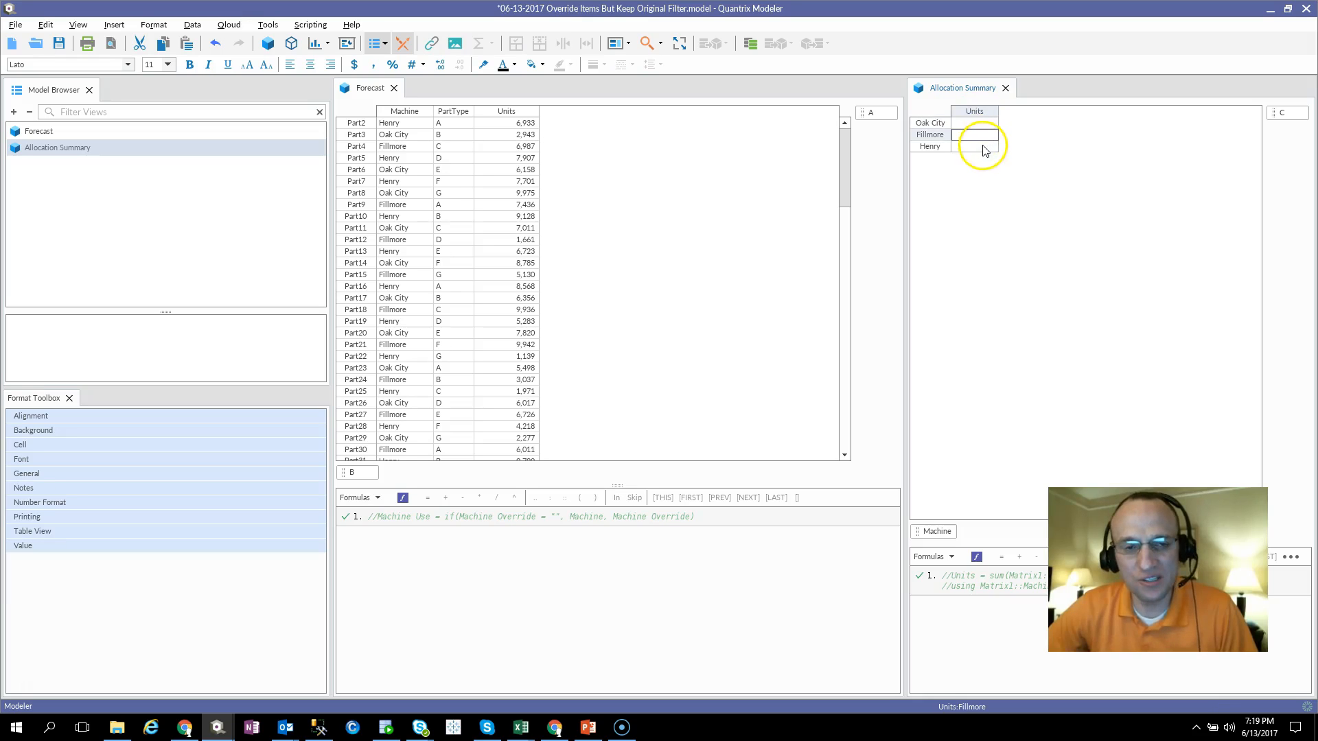
{"action": "left_click", "coordinate": [408, 111]}
{"action": "left_click", "coordinate": [523, 169]}
Step: Begin a formula for the Units column of Allocation Summary: Units = sum(Forecast::Units)
{"action": "left_click", "coordinate": [973, 111]}
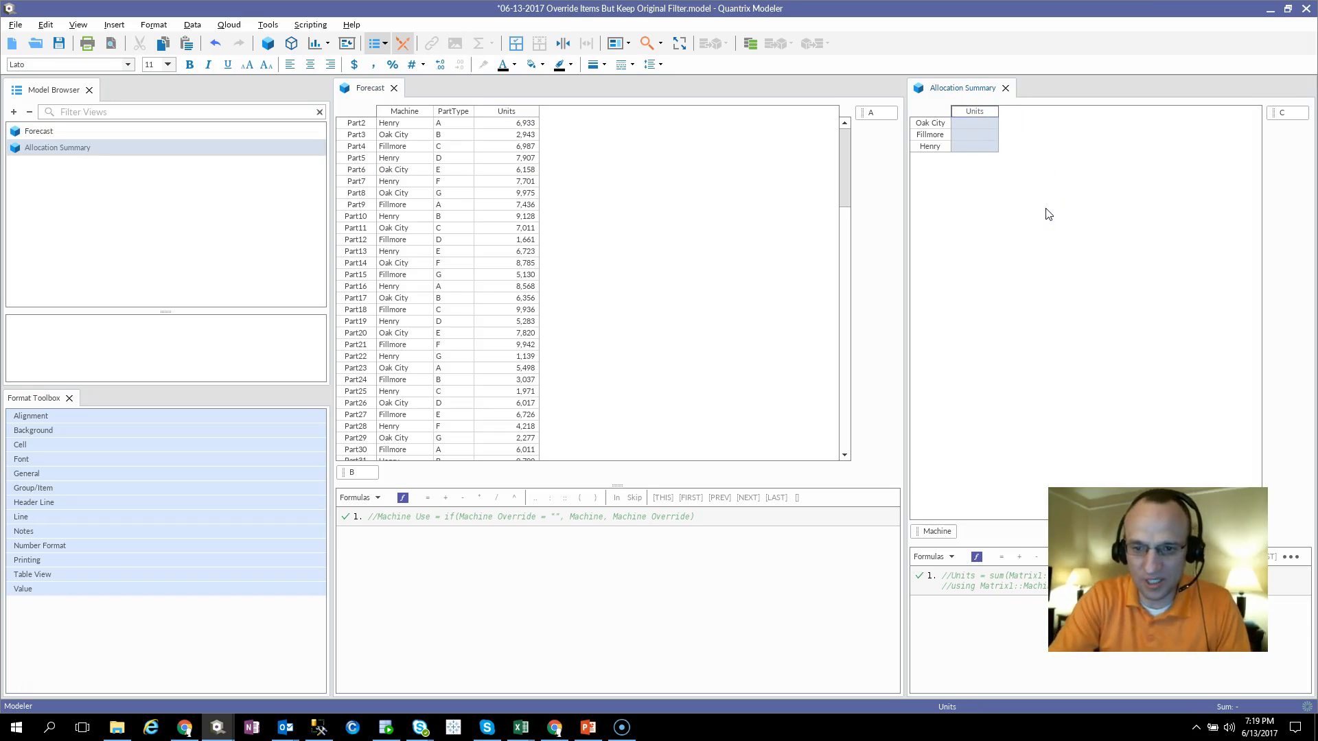
{"action": "key", "text": "equal"}
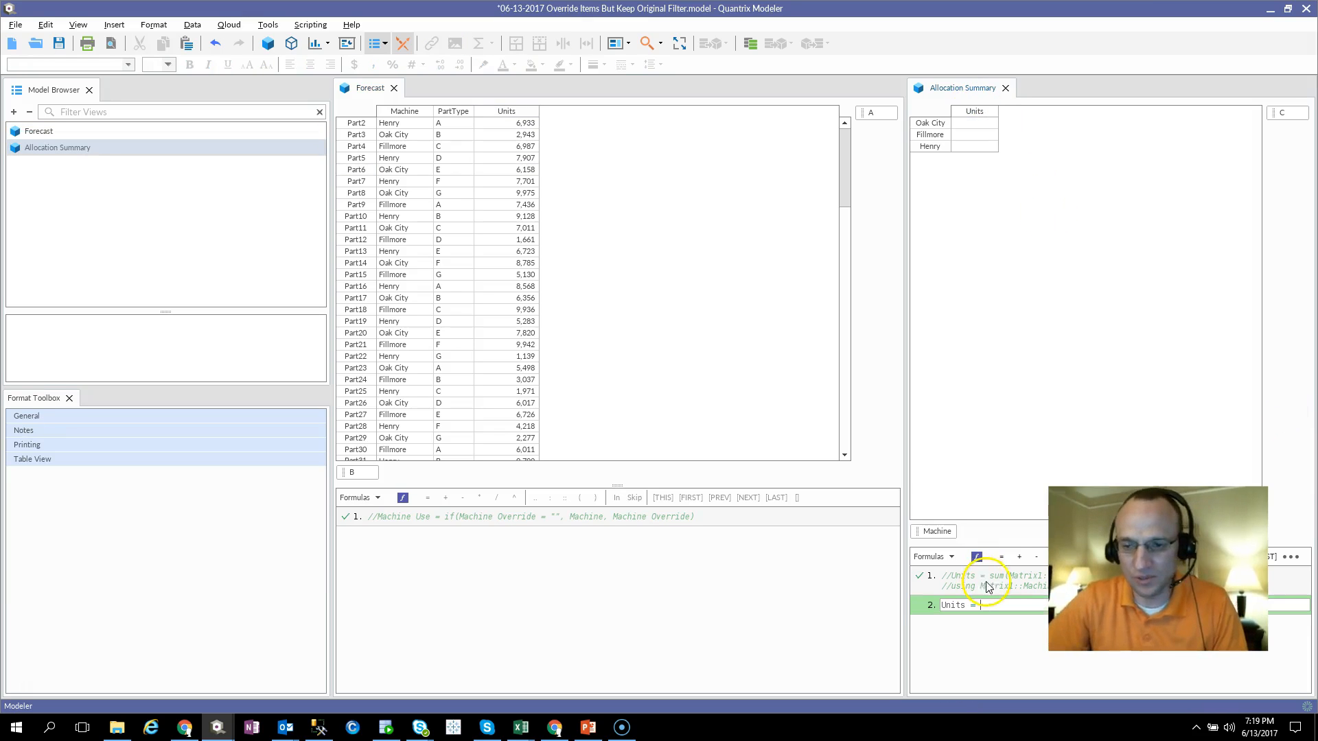
{"action": "type", "text": "s"}
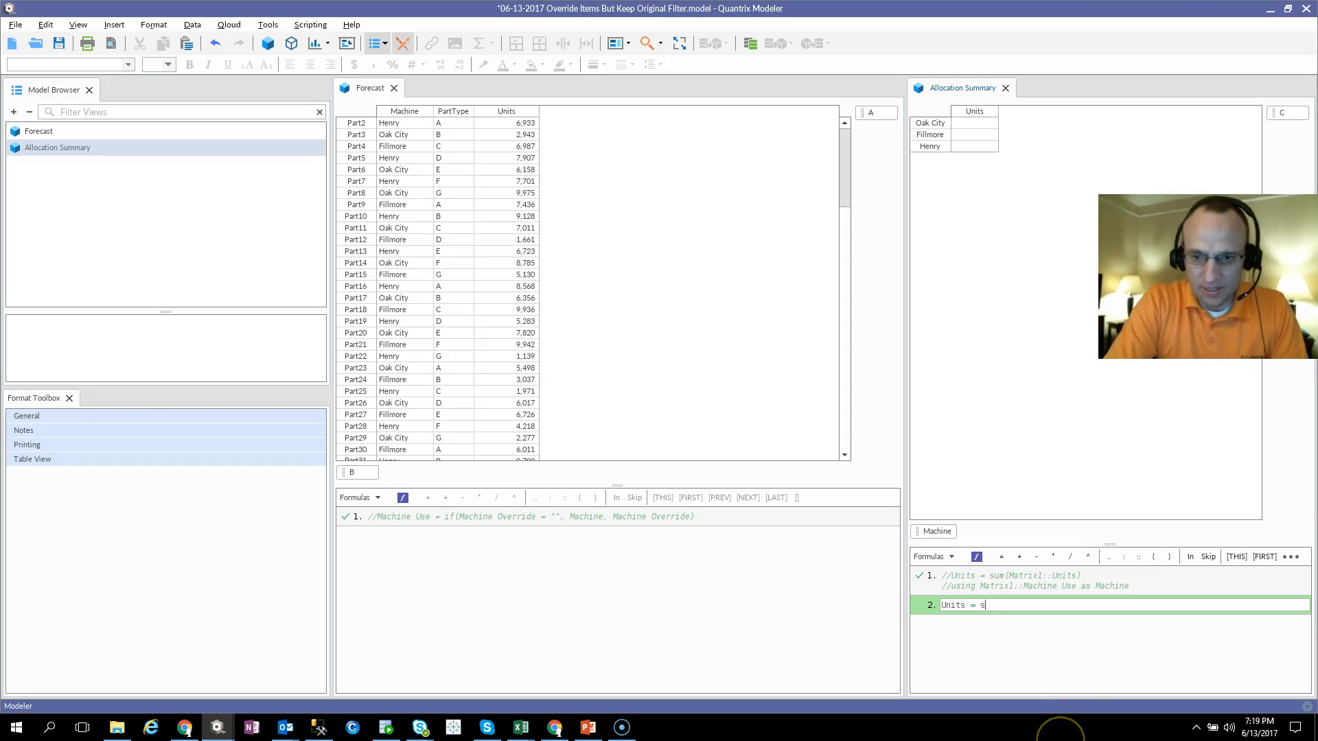
{"action": "type", "text": "um("}
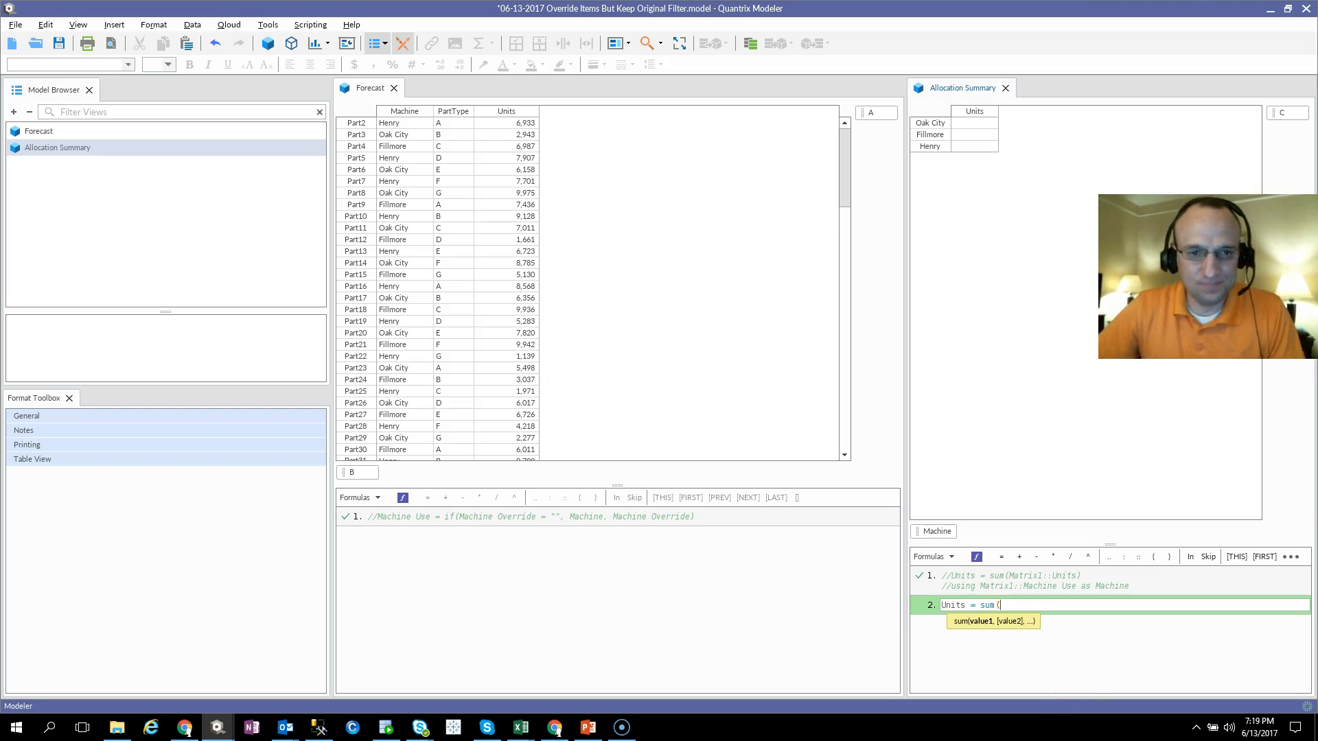
{"action": "left_click", "coordinate": [497, 112]}
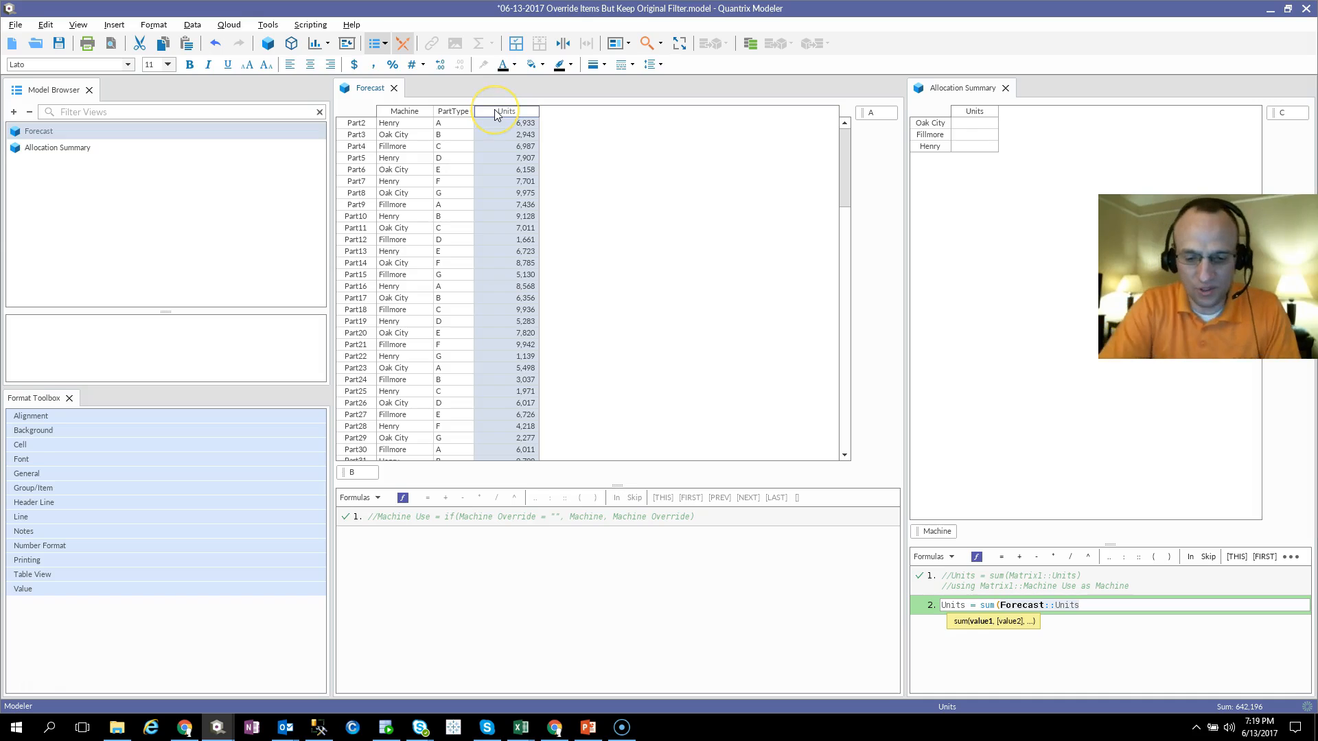
{"action": "type", "text": ")"}
Step: Complete the Units formula with the clause "using Forecast::Machine as Machine" and commit it
{"action": "key", "text": "Return"}
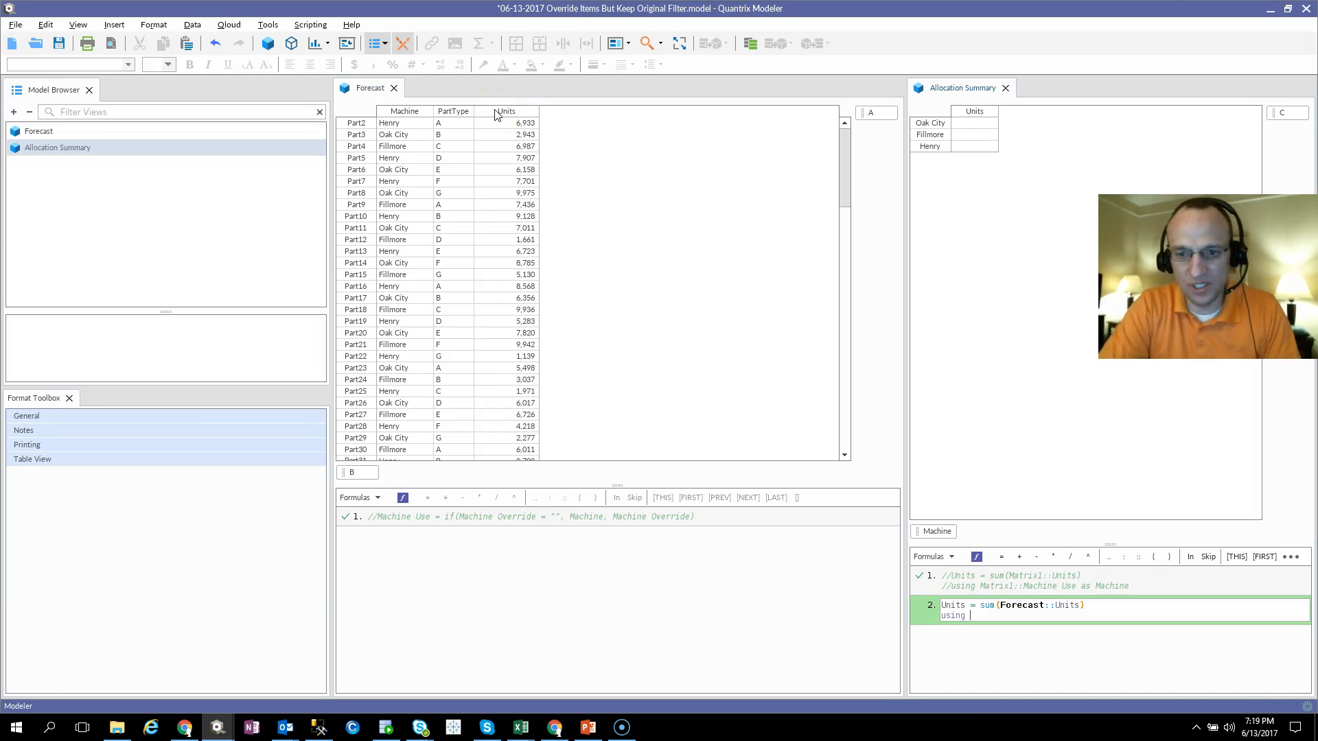
{"action": "type", "text": "using"}
{"action": "left_click", "coordinate": [408, 111]}
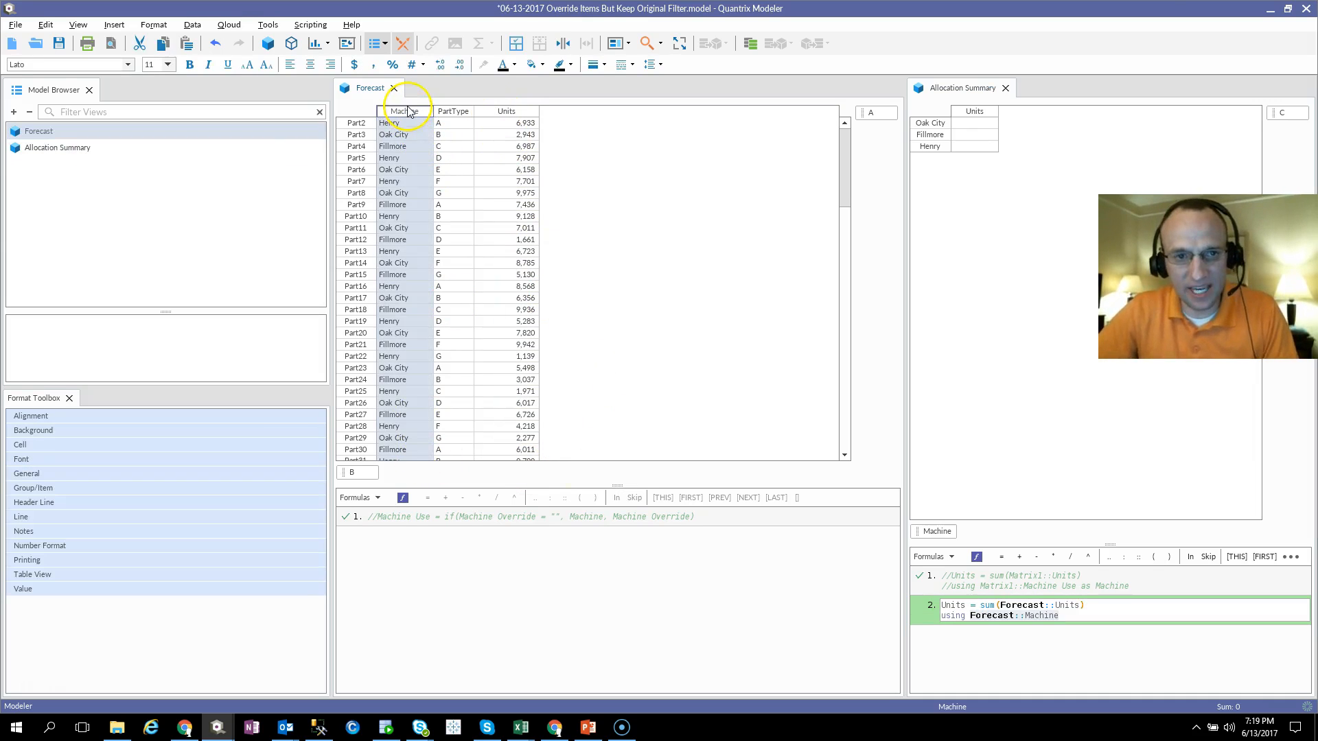
{"action": "type", "text": "as"}
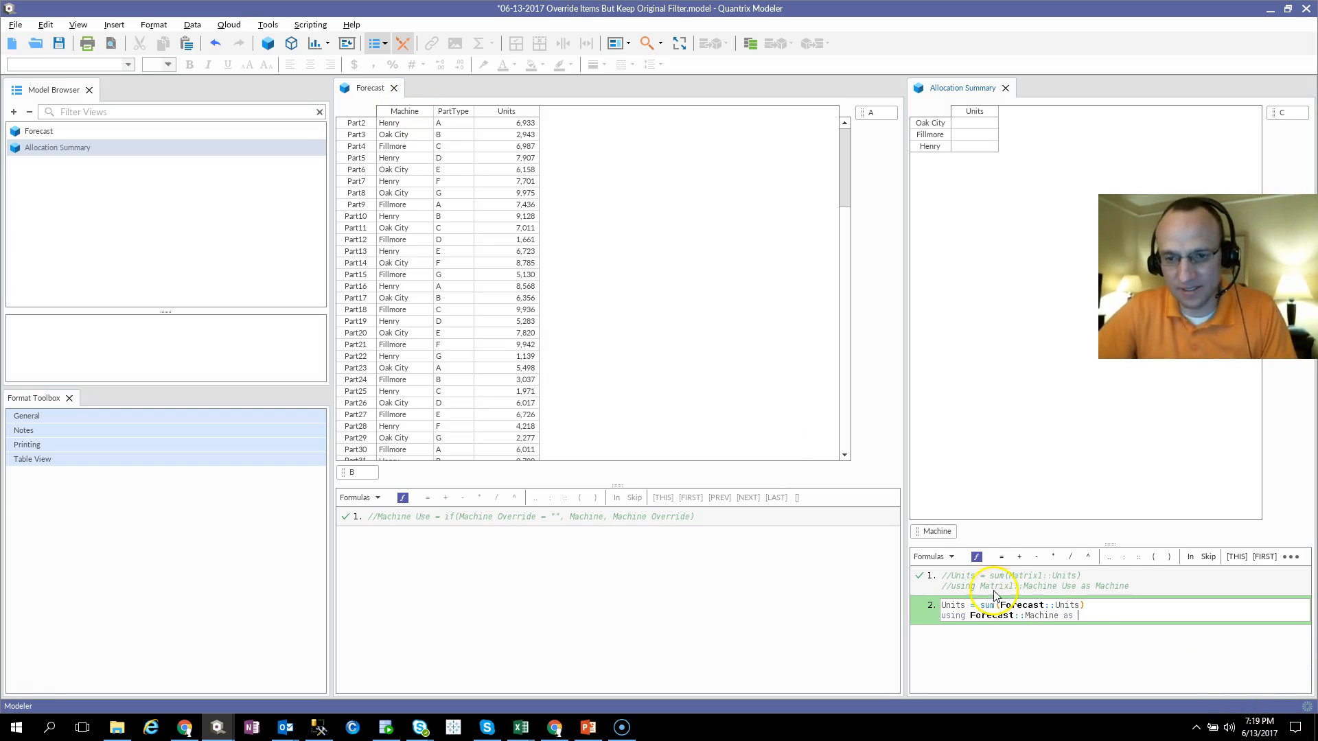
{"action": "left_click", "coordinate": [937, 531]}
{"action": "key", "text": "Return"}
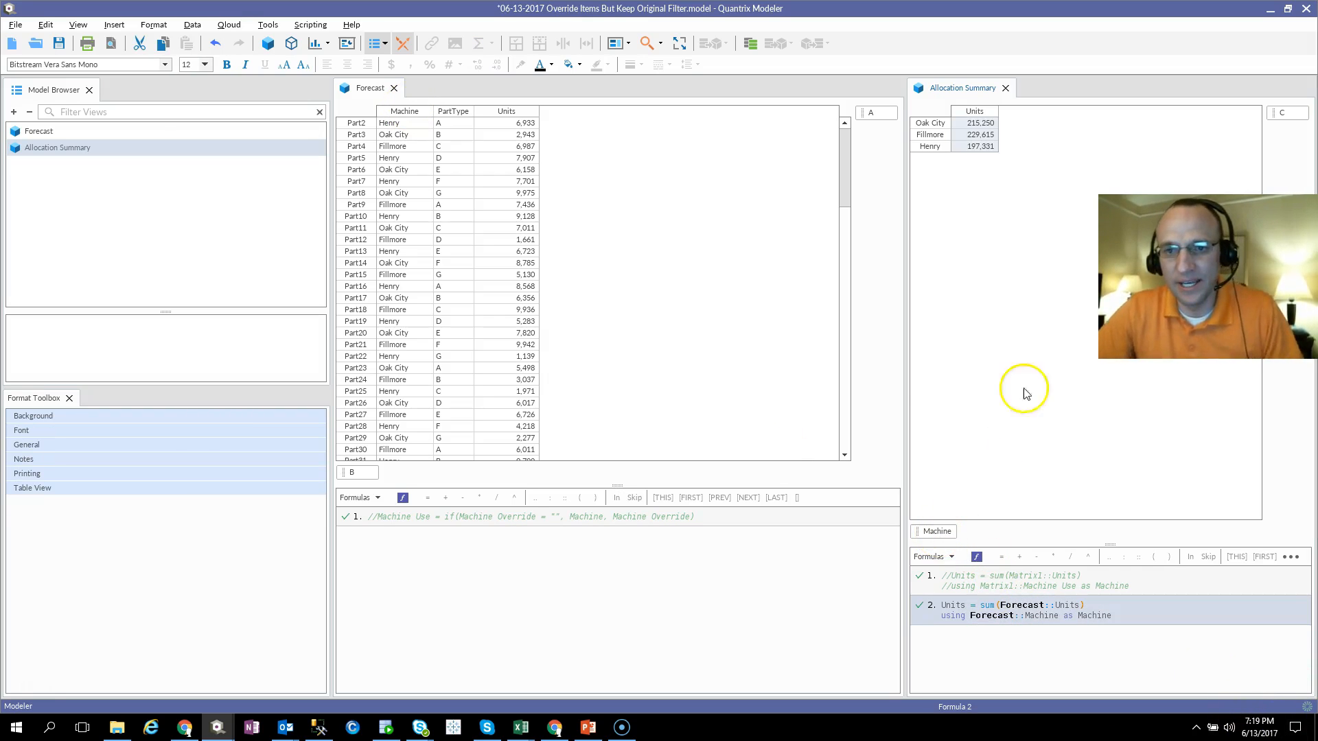
Step: Filter the Forecast matrix to the rows whose Machine is Oak City
{"action": "left_click", "coordinate": [980, 123]}
{"action": "left_click", "coordinate": [978, 146]}
{"action": "left_click", "coordinate": [975, 125]}
{"action": "left_click", "coordinate": [978, 136]}
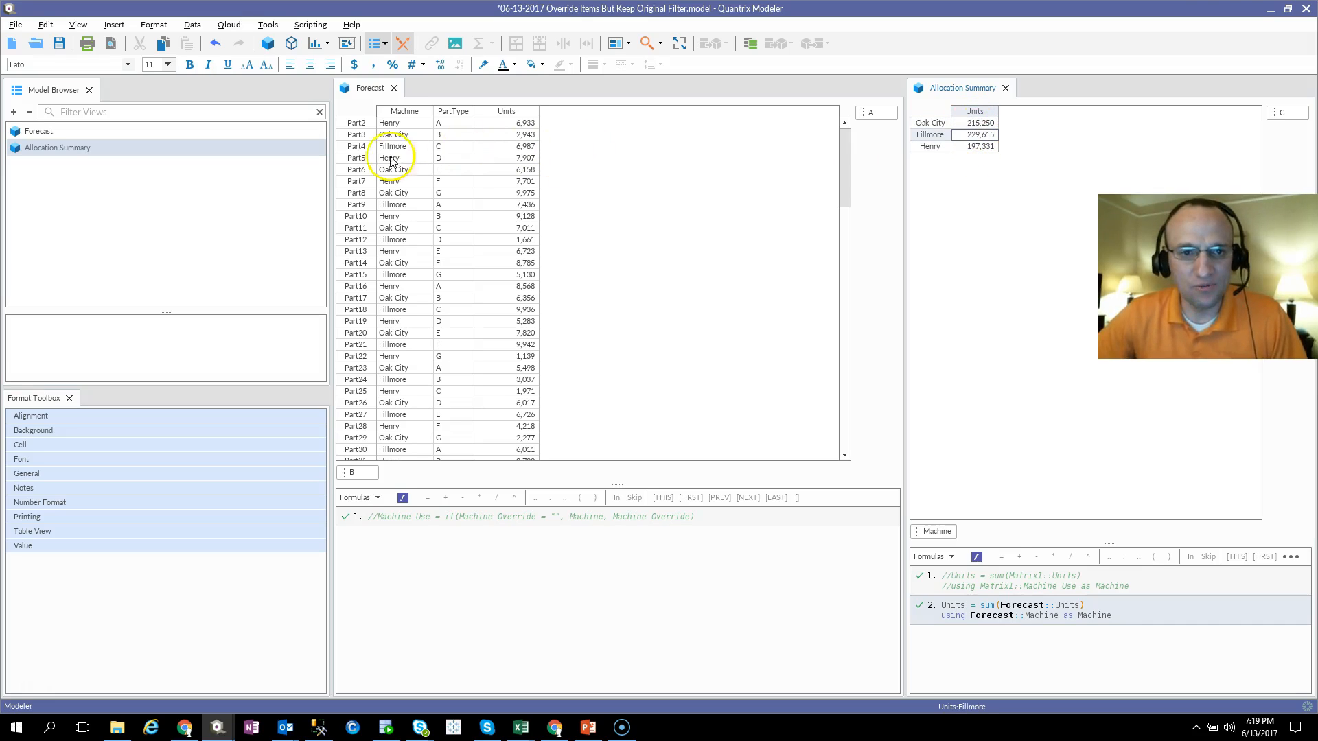
{"action": "right_click", "coordinate": [399, 135]}
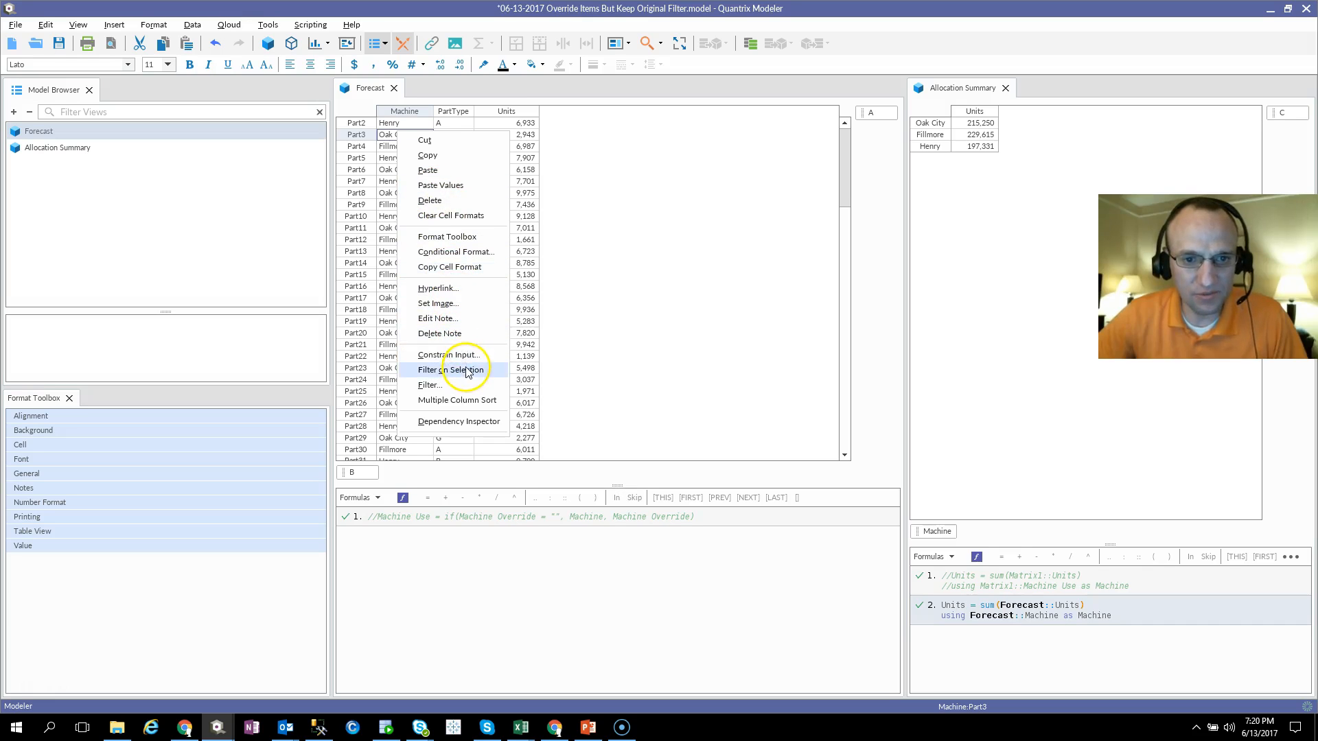
{"action": "left_click", "coordinate": [451, 370]}
Step: Select all filtered Units values in Forecast and compare their sum with the Oak City total in Allocation Summary
{"action": "left_click", "coordinate": [511, 124]}
{"action": "key", "text": "ctrl+shift+Down"}
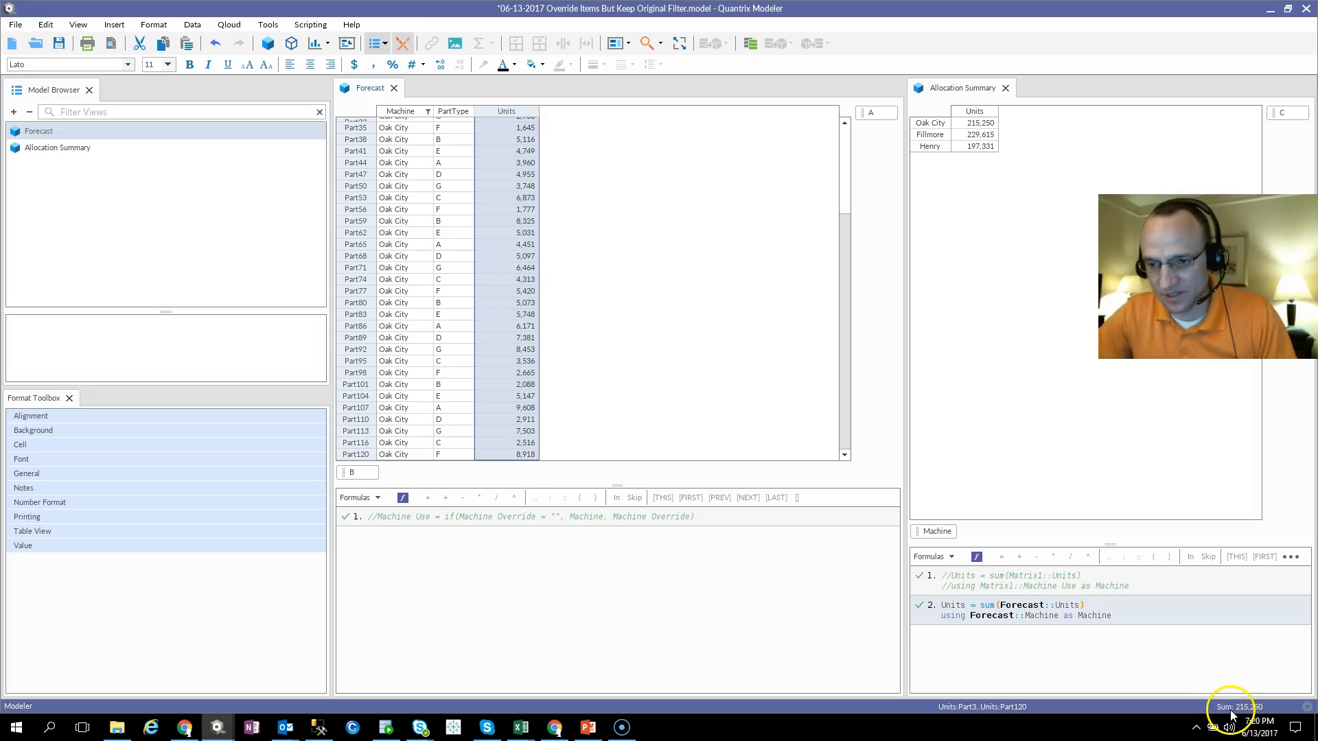
{"action": "key", "text": "ctrl+2"}
{"action": "left_click_drag", "start_coordinate": [1194, 674], "coordinate": [1275, 723]}
{"action": "left_click_drag", "start_coordinate": [949, 109], "coordinate": [1008, 142]}
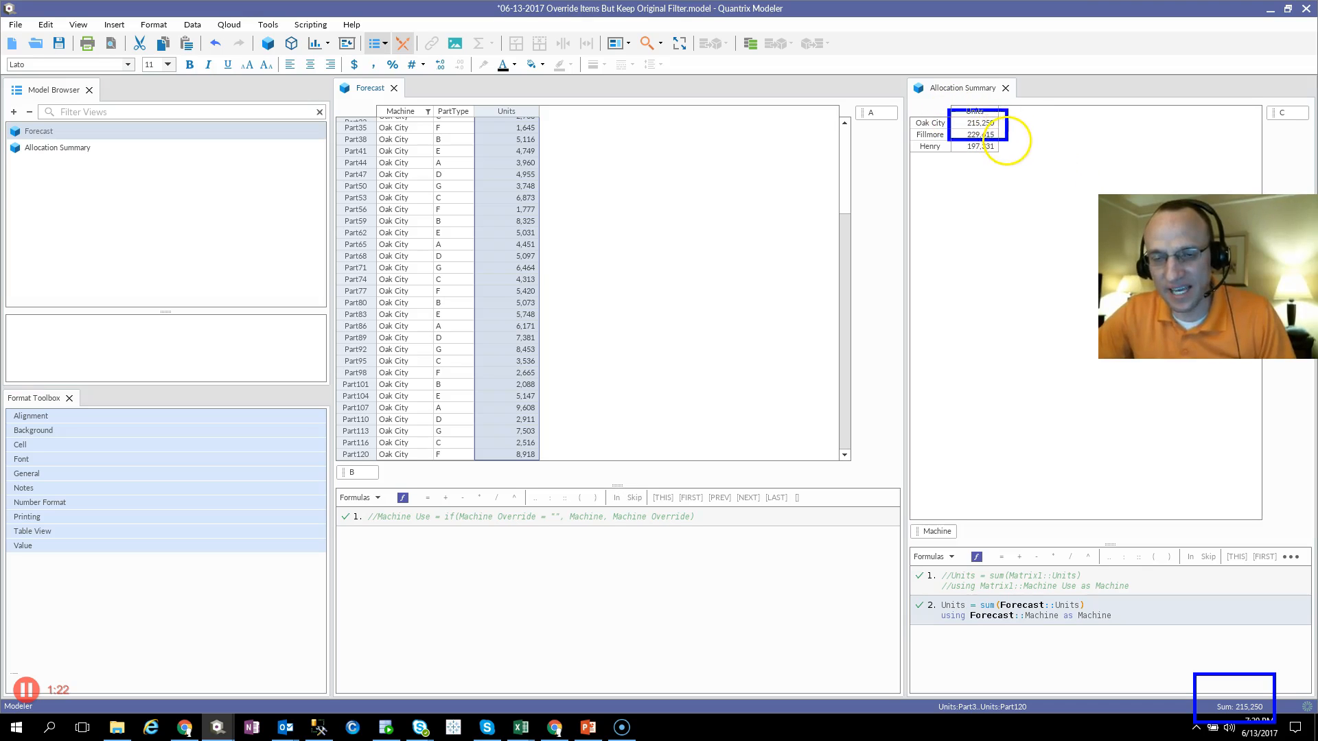
{"action": "key", "text": "Escape"}
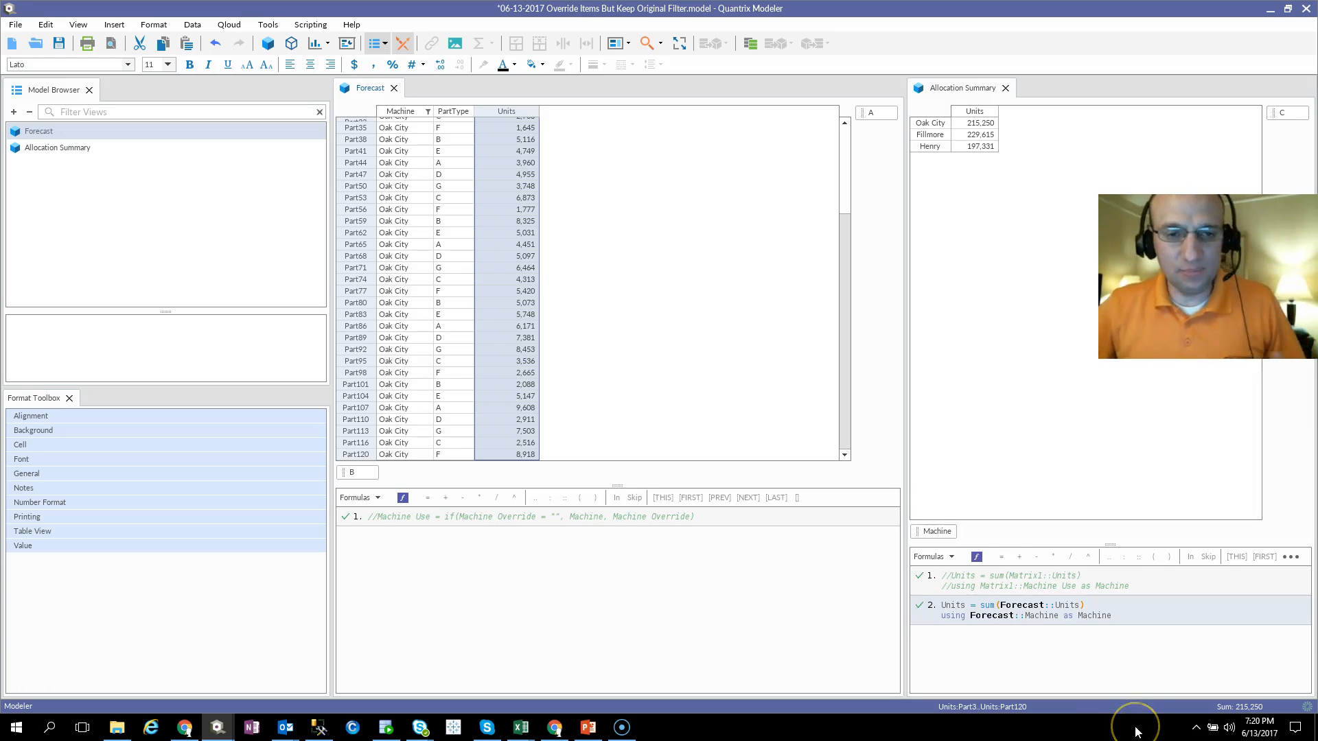
{"action": "left_click", "coordinate": [442, 220]}
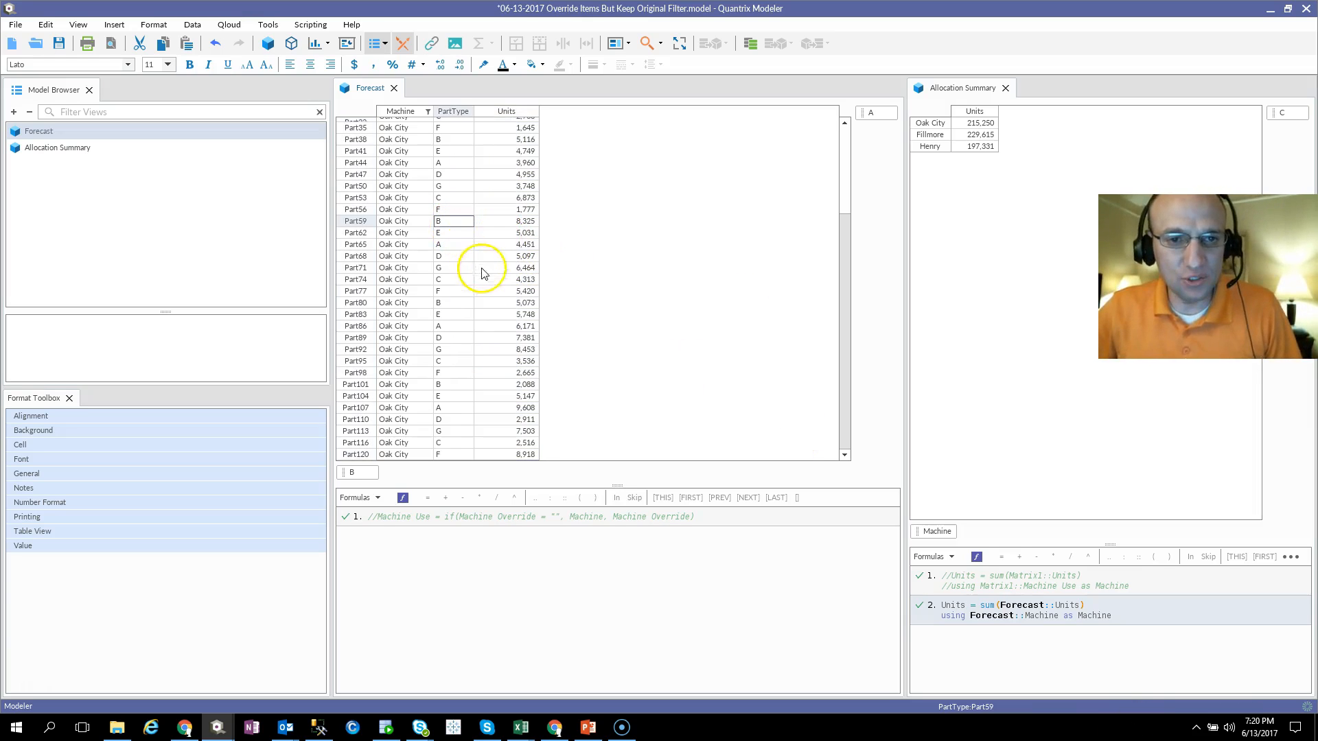
{"action": "scroll", "coordinate": [491, 302], "scroll_direction": "up", "scroll_amount": 4}
{"action": "left_click", "coordinate": [398, 203]}
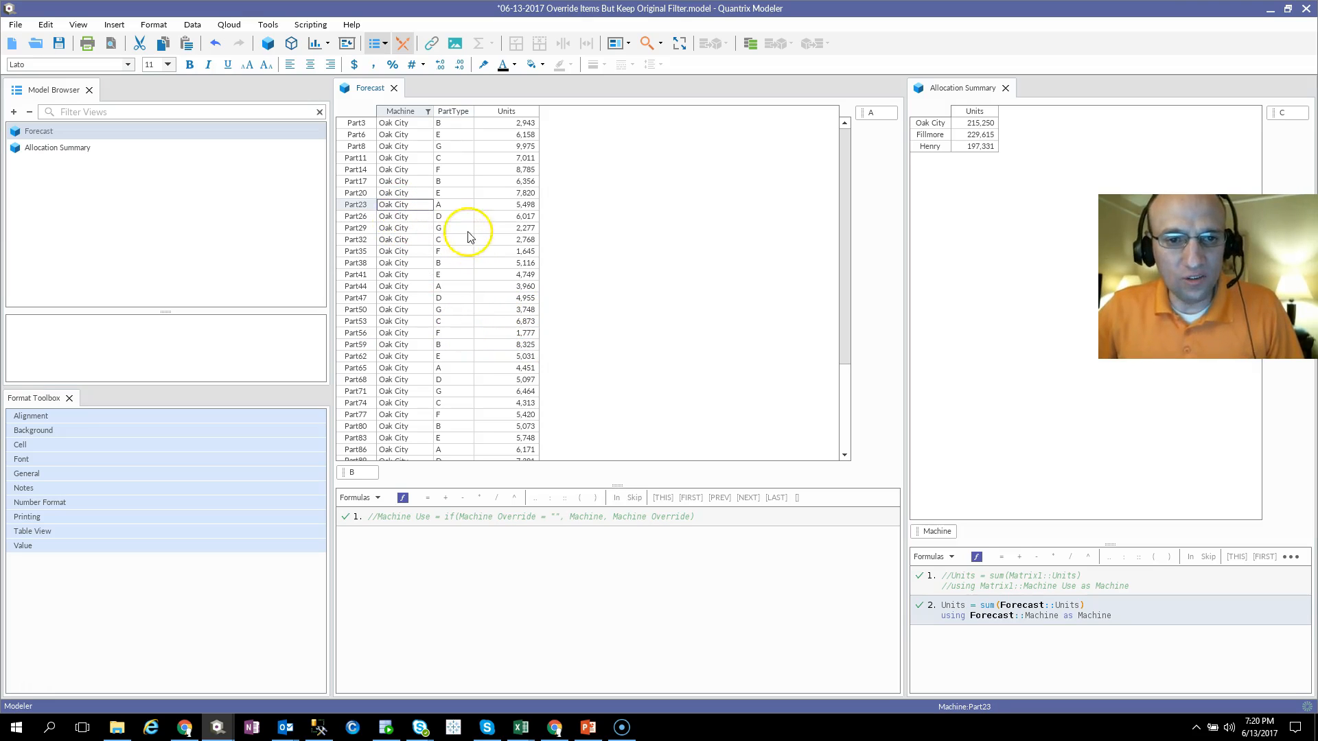
{"action": "left_click", "coordinate": [454, 217]}
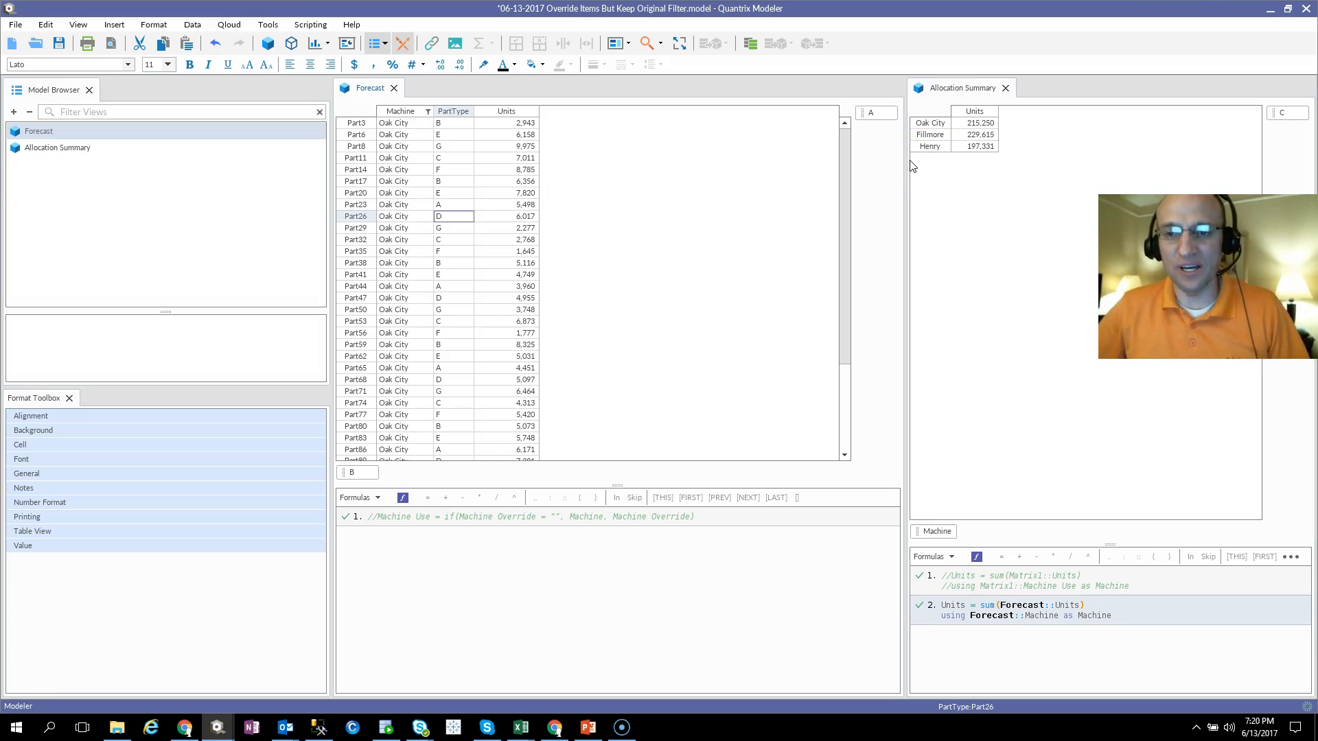
{"action": "left_click", "coordinate": [451, 228]}
{"action": "left_click", "coordinate": [443, 215]}
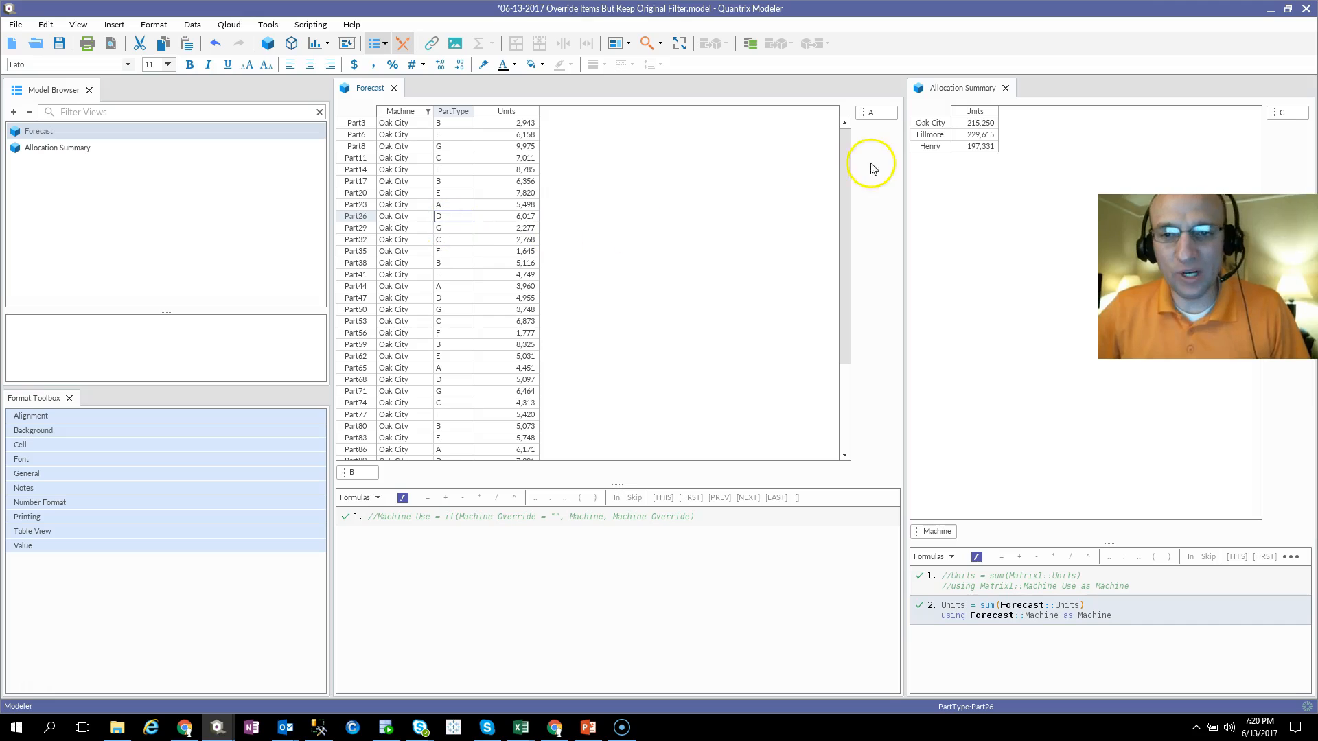
{"action": "left_click", "coordinate": [427, 218]}
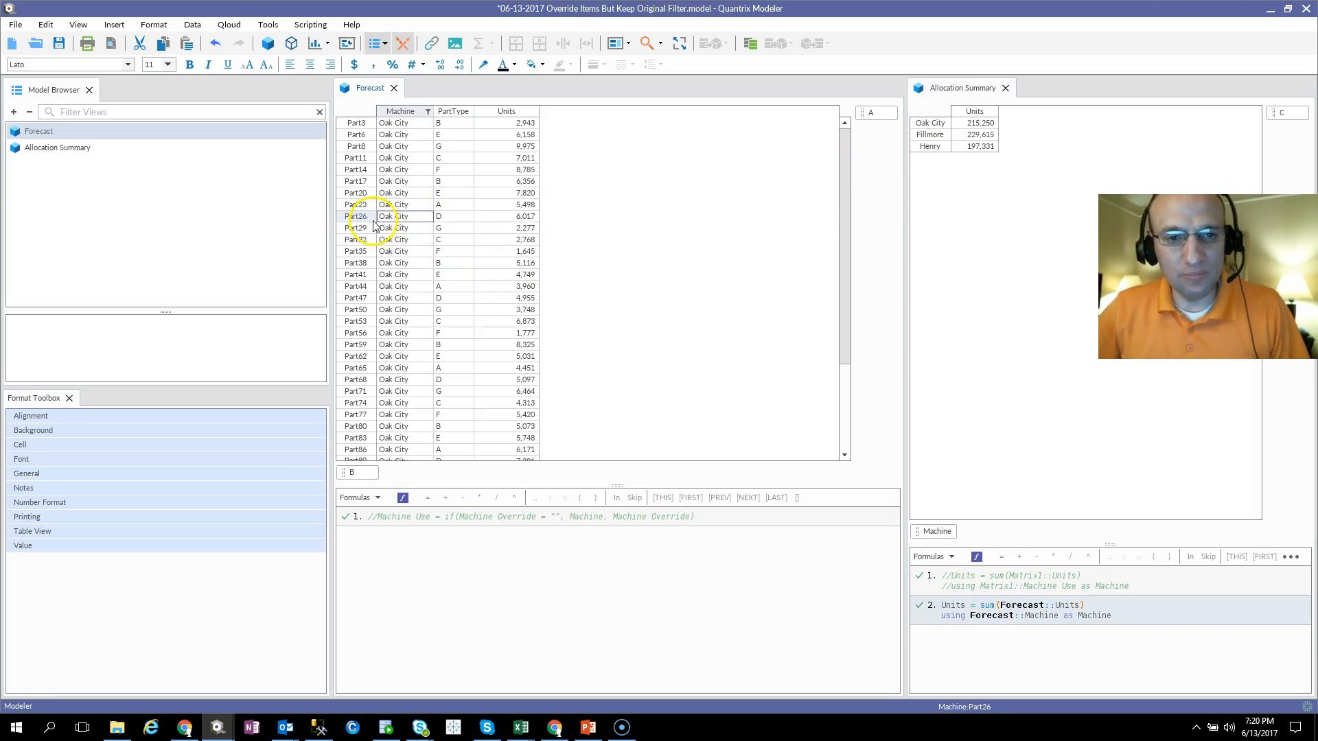
Step: Filter the Oak City rows further to PartType D and select the remaining PartType cells
{"action": "left_click", "coordinate": [442, 215]}
{"action": "right_click", "coordinate": [444, 215]}
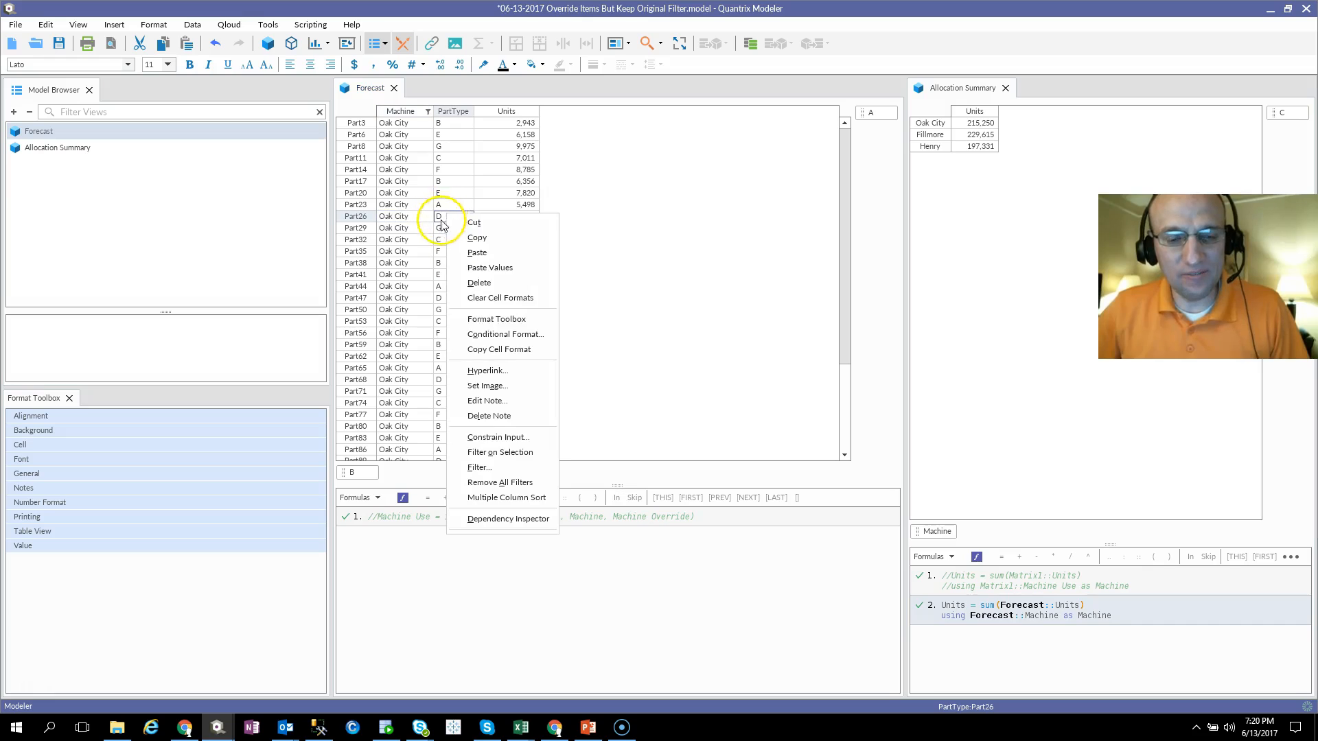
{"action": "left_click", "coordinate": [503, 453]}
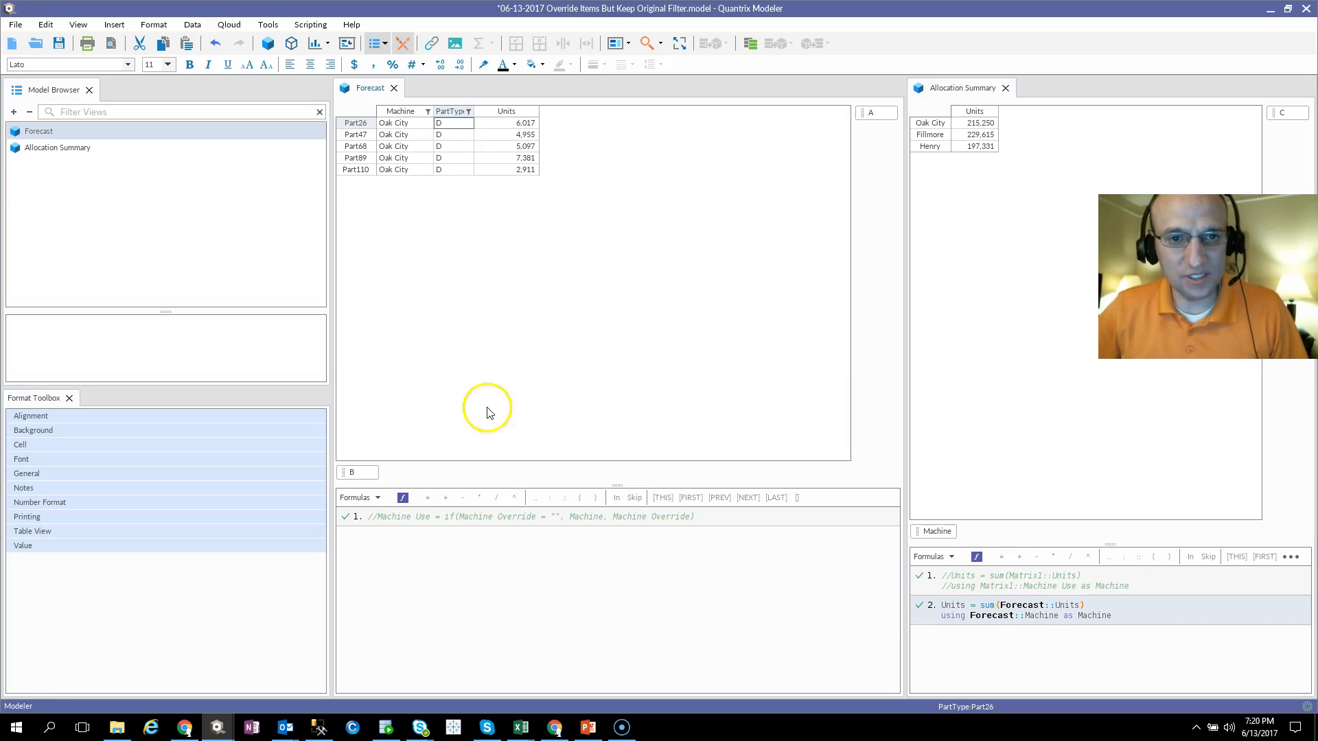
{"action": "left_click_drag", "start_coordinate": [459, 124], "coordinate": [456, 172]}
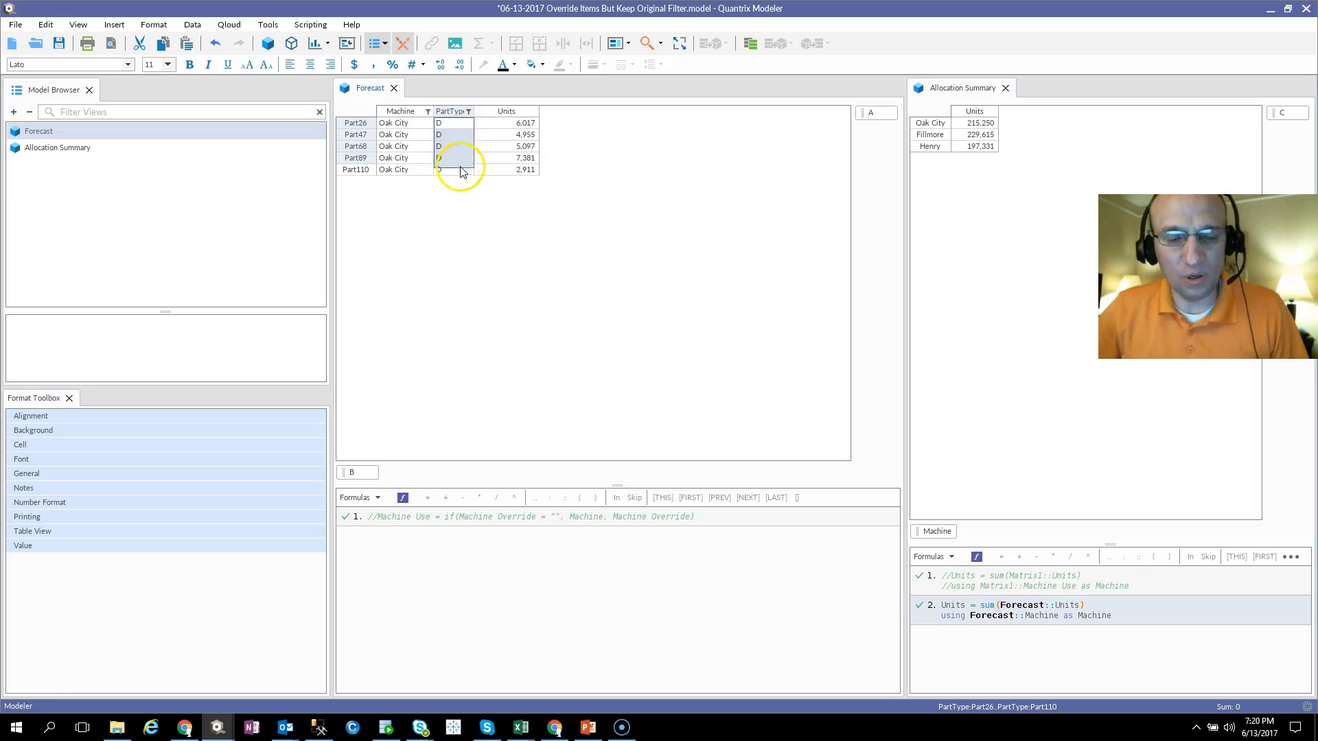
Step: Set the Machine of Part26 in the Forecast matrix to Henry
{"action": "left_click", "coordinate": [420, 125]}
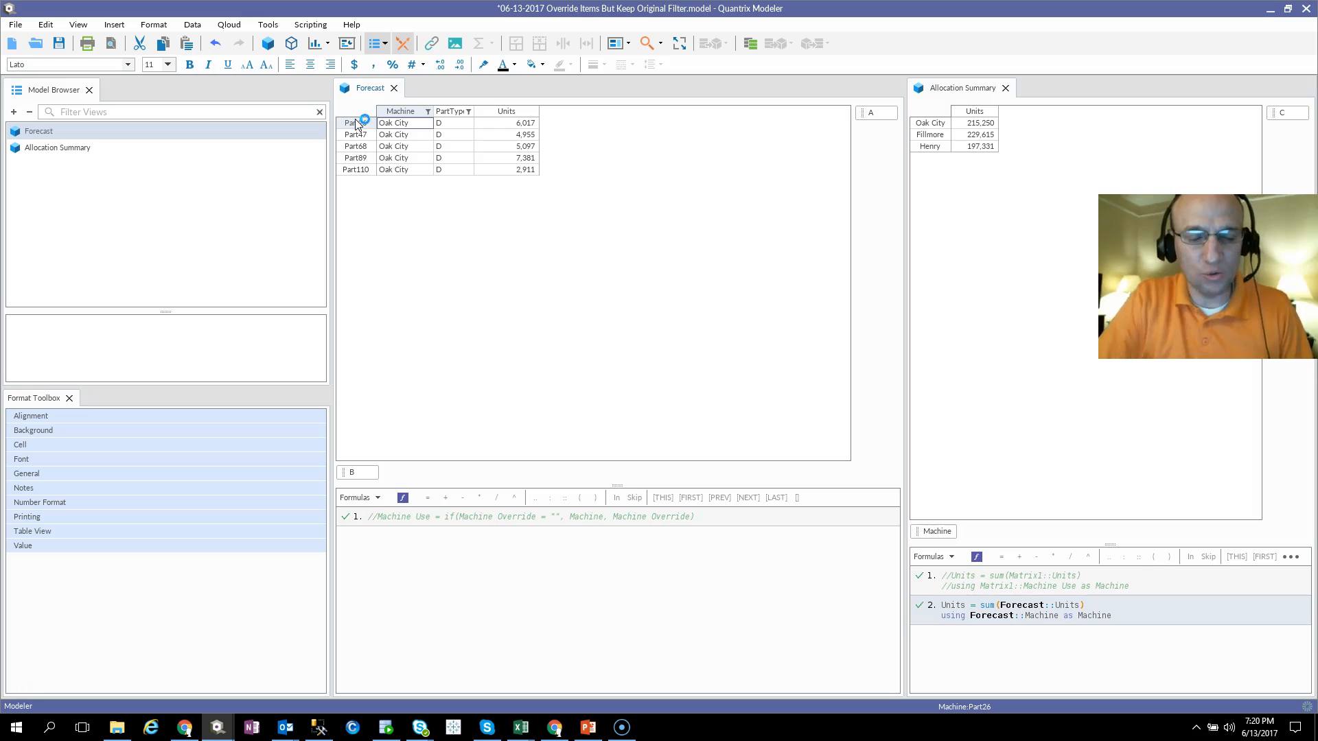
{"action": "left_click", "coordinate": [618, 206]}
{"action": "type", "text": "Henry"}
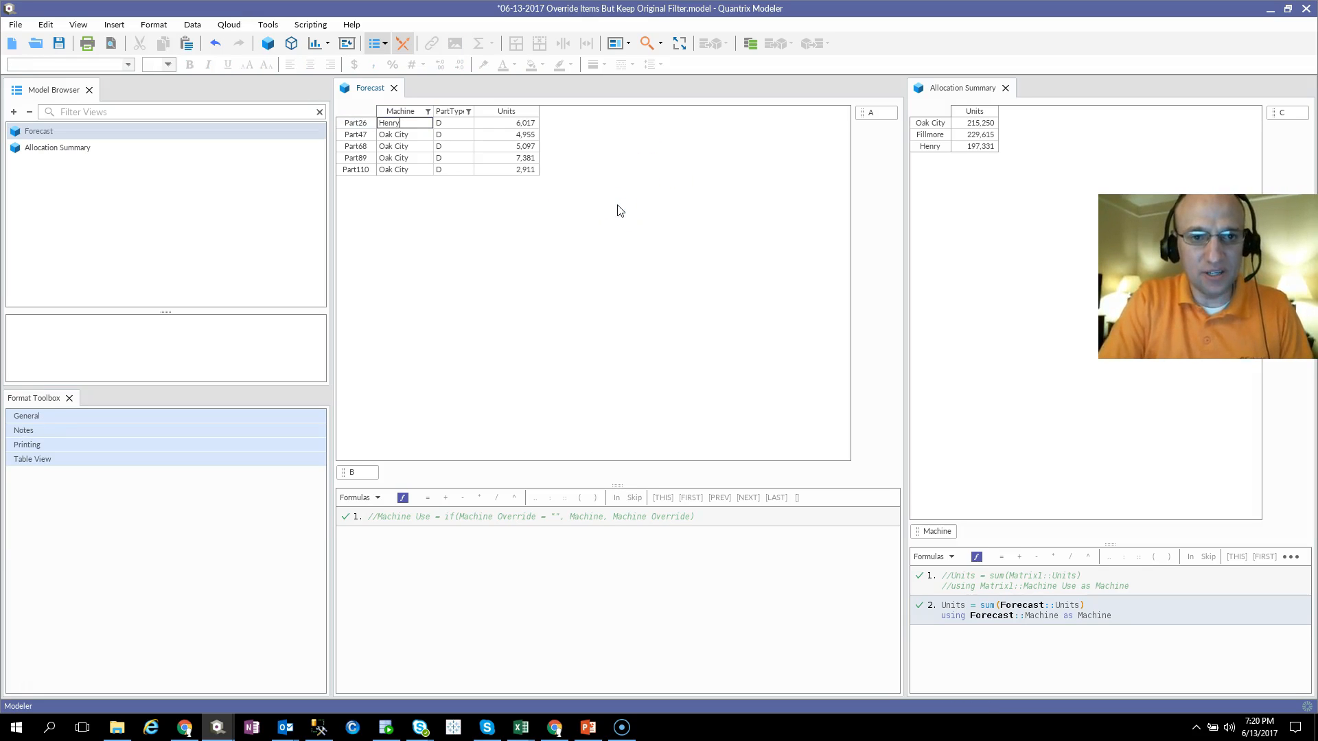
{"action": "key", "text": "Return"}
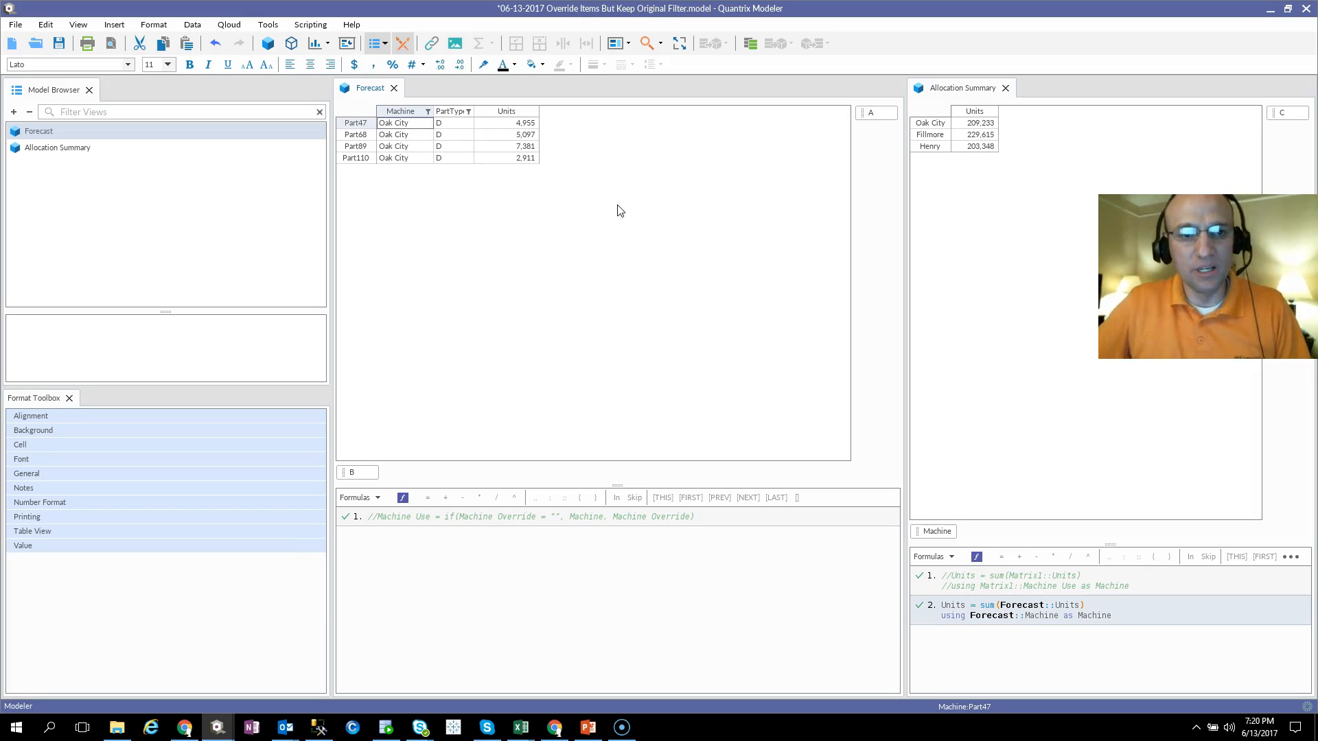
{"action": "left_click", "coordinate": [357, 125]}
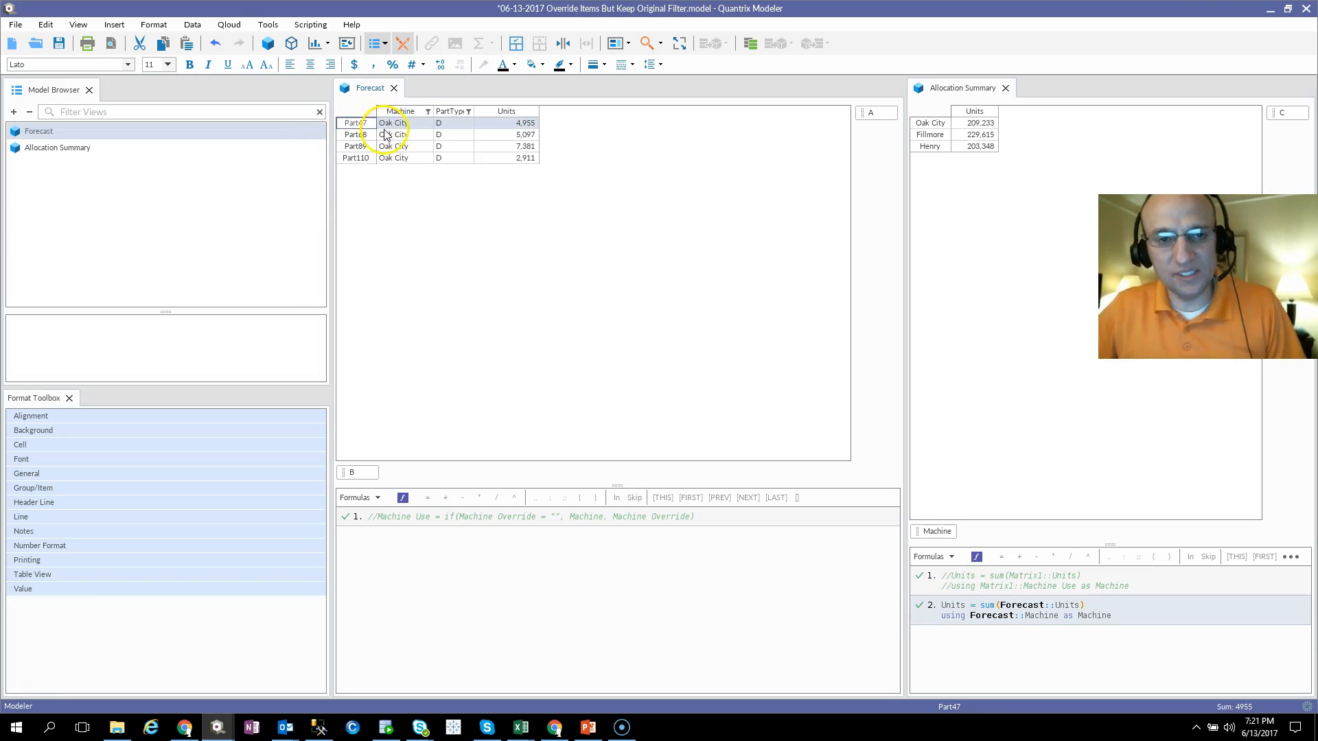
{"action": "type", "text": "Her"}
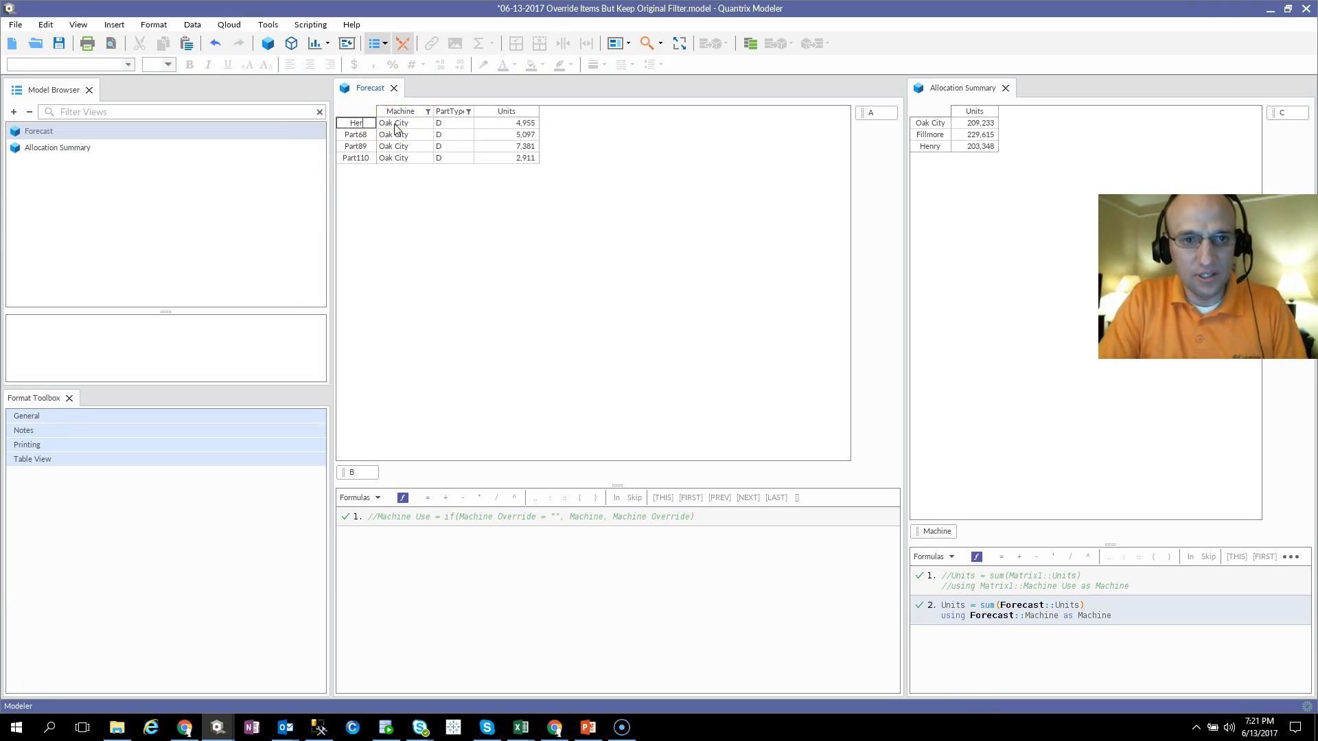
{"action": "key", "text": "Escape"}
Step: Set the Machine of Part47 in the Forecast matrix to Henry
{"action": "left_click", "coordinate": [396, 129]}
{"action": "type", "text": "Ha"}
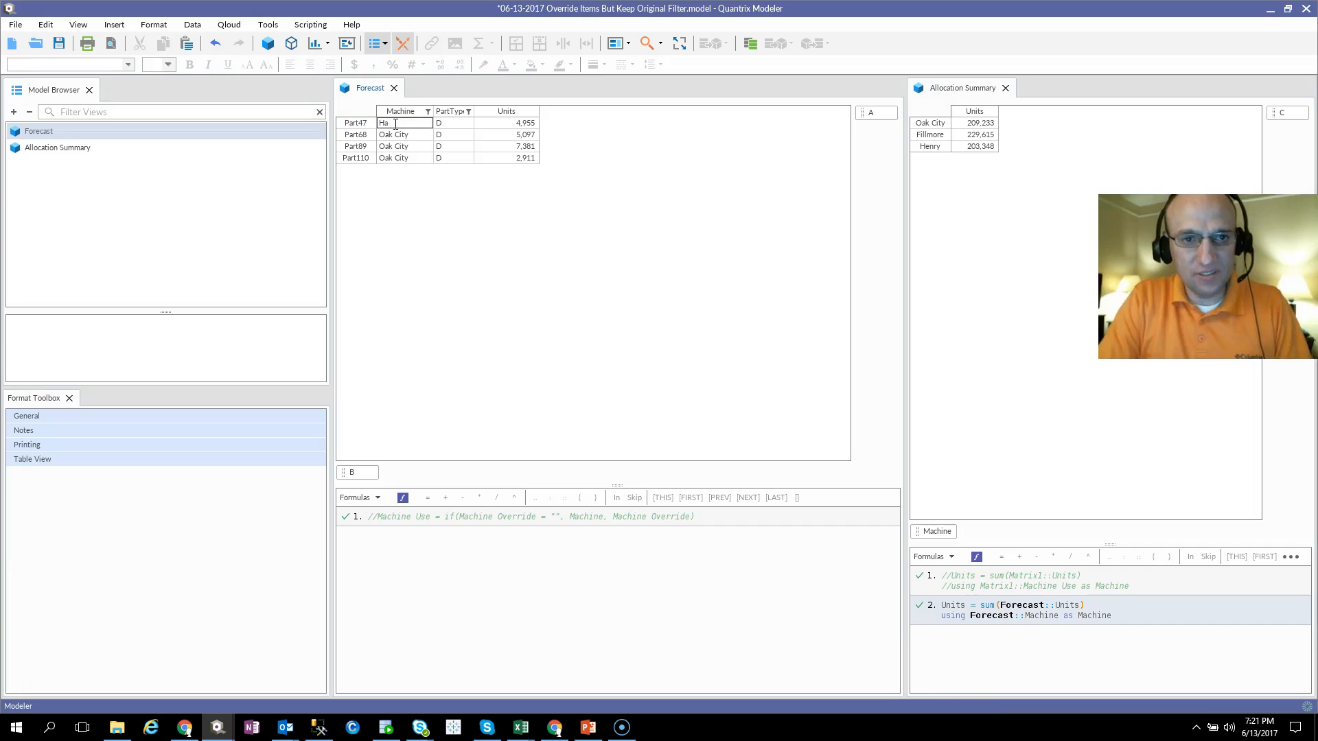
{"action": "type", "text": "nry"}
{"action": "key", "text": "Return"}
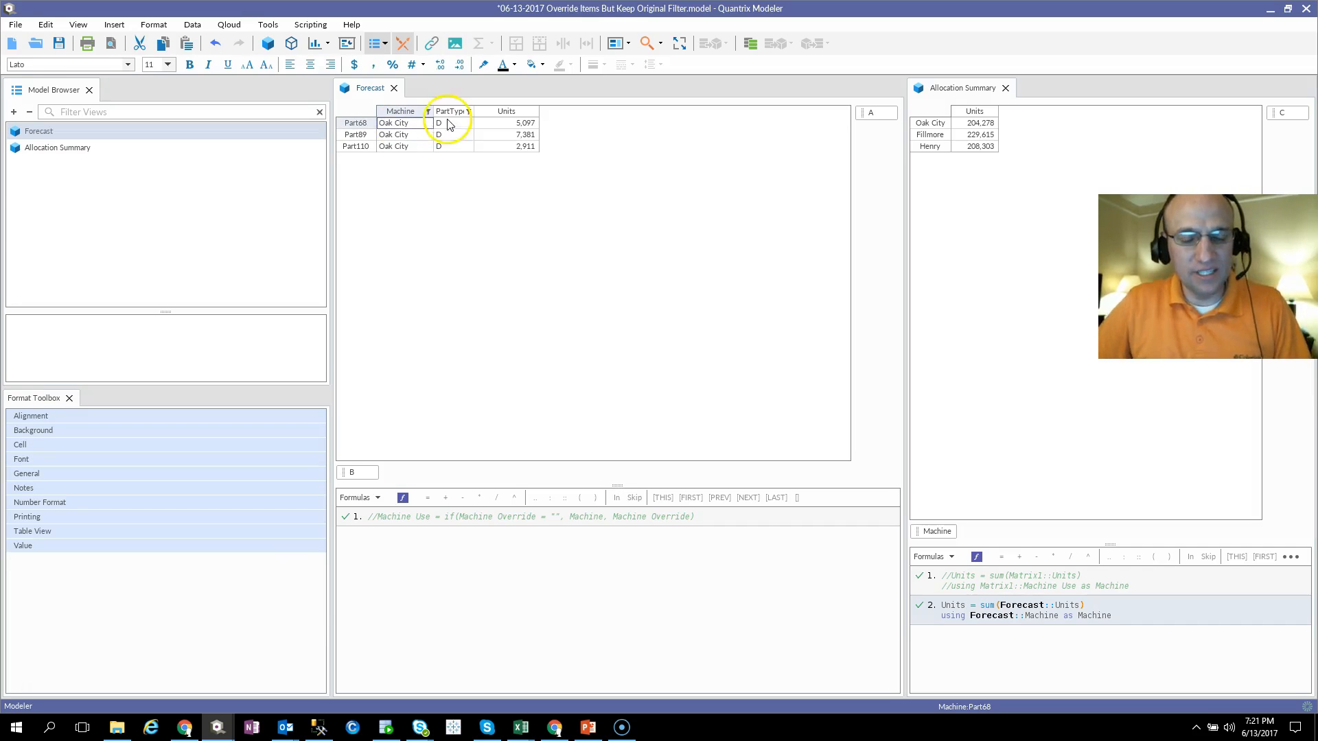
Step: Check the filtered Machine column and select its cells for Part68, Part89 and Part110
{"action": "left_click", "coordinate": [407, 112]}
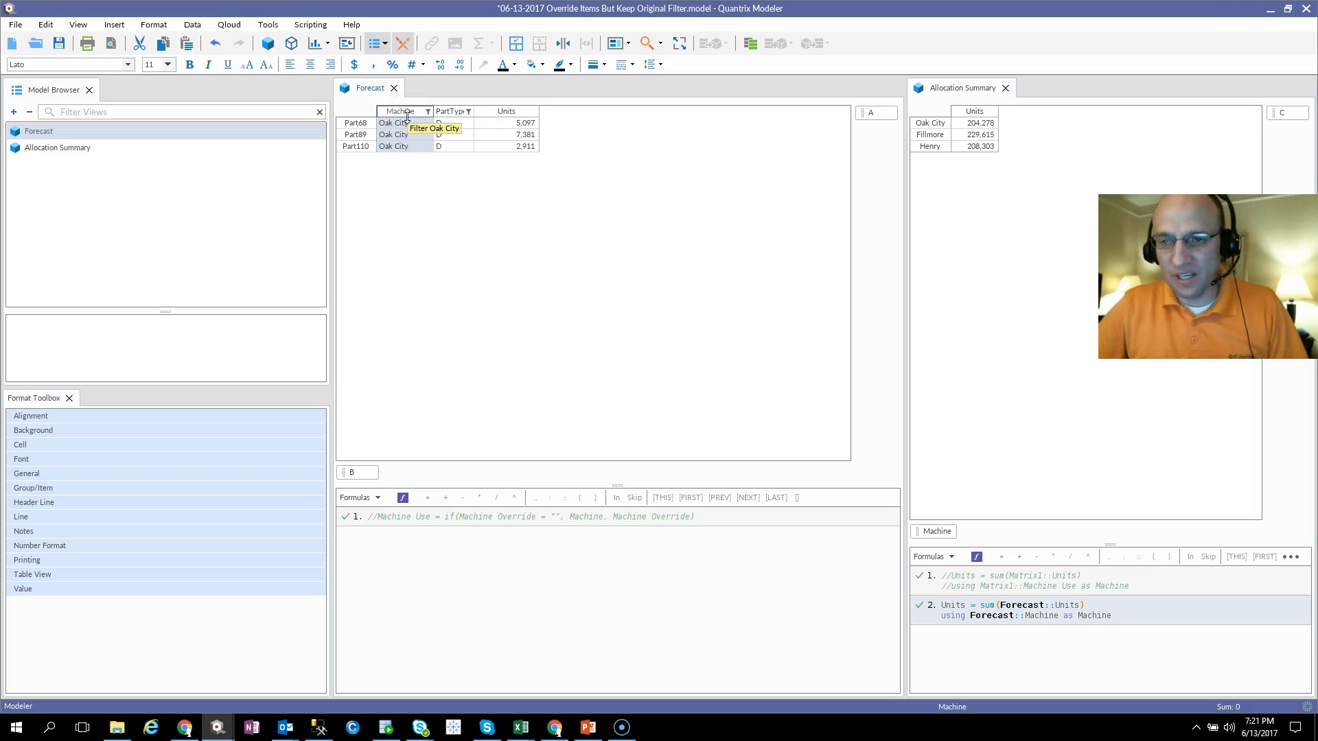
{"action": "left_click", "coordinate": [403, 134]}
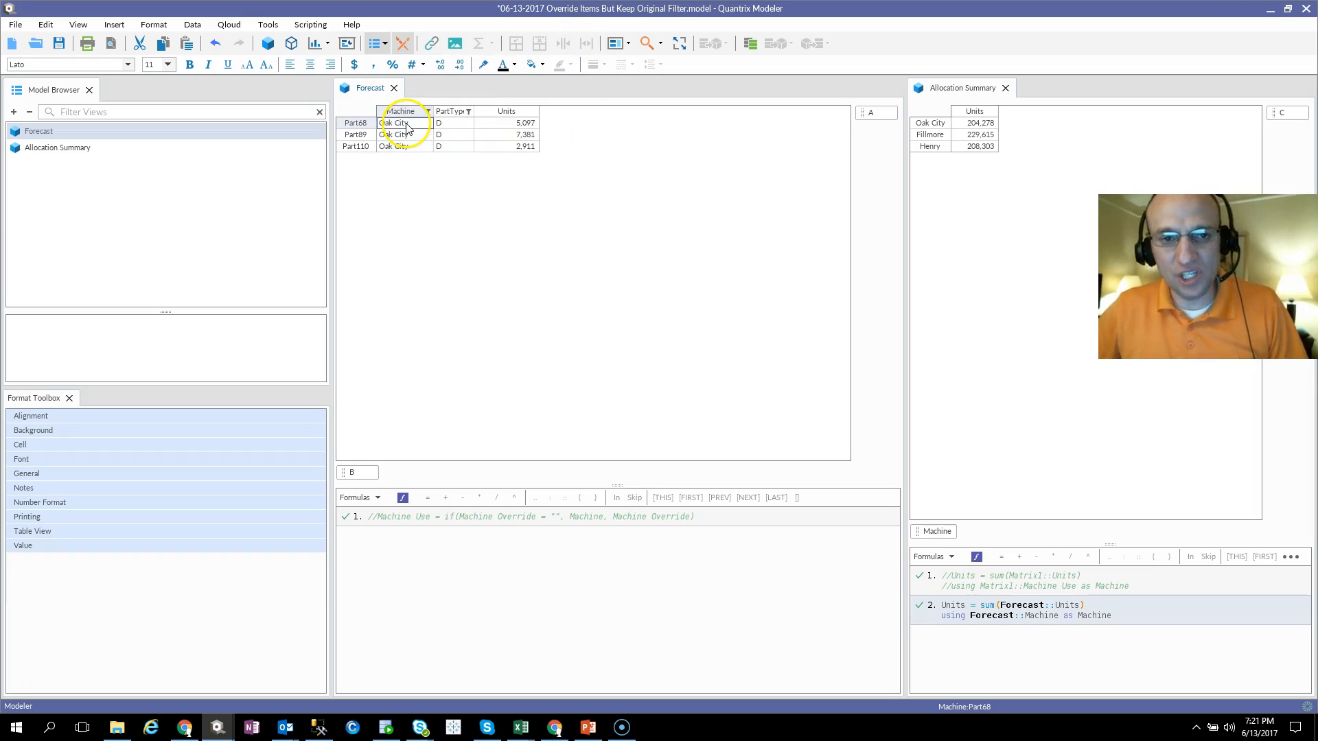
{"action": "left_click_drag", "start_coordinate": [396, 123], "coordinate": [407, 147]}
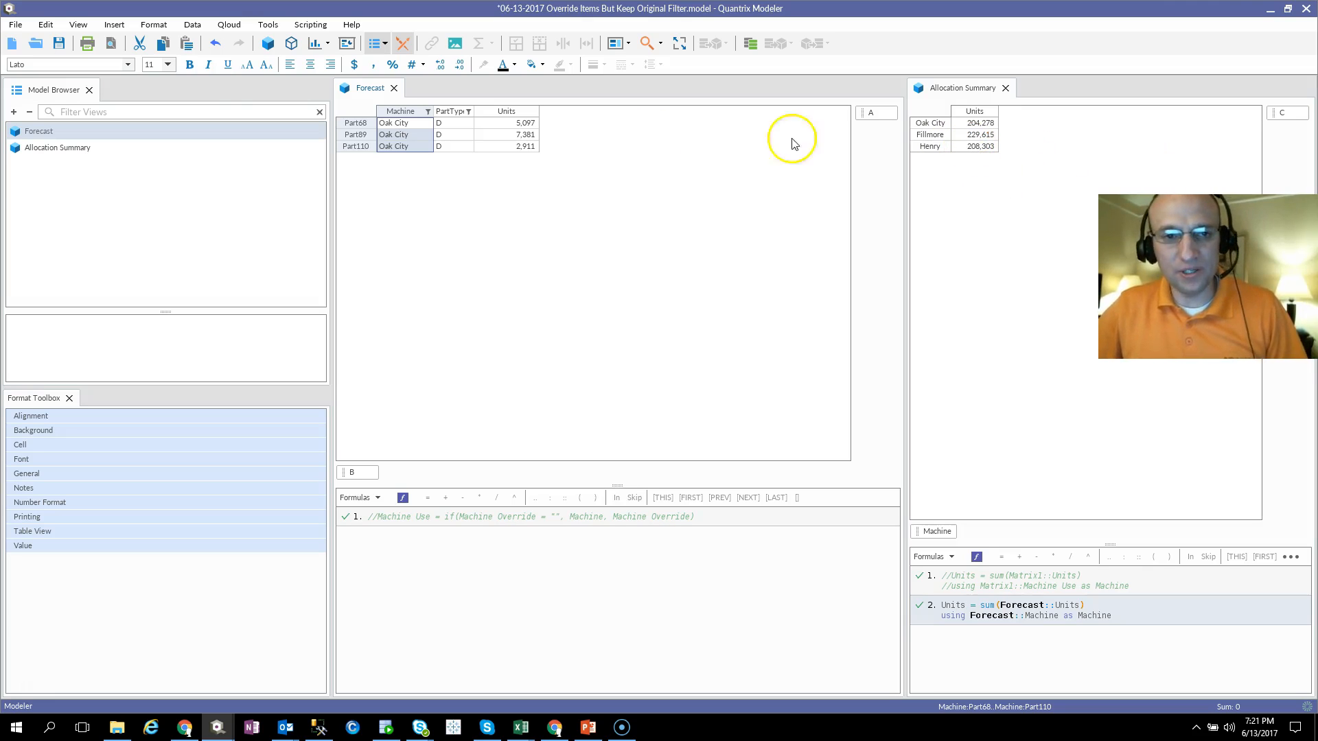
Step: Undo the Machine reassignments of Part26 and Part47, and select the Machine cells of the five filtered parts
{"action": "mouse_move", "coordinate": [392, 128]}
{"action": "left_mouse_down"}
{"action": "mouse_move", "coordinate": [406, 148]}
{"action": "mouse_move", "coordinate": [396, 128]}
{"action": "left_mouse_up"}
{"action": "left_click", "coordinate": [393, 146]}
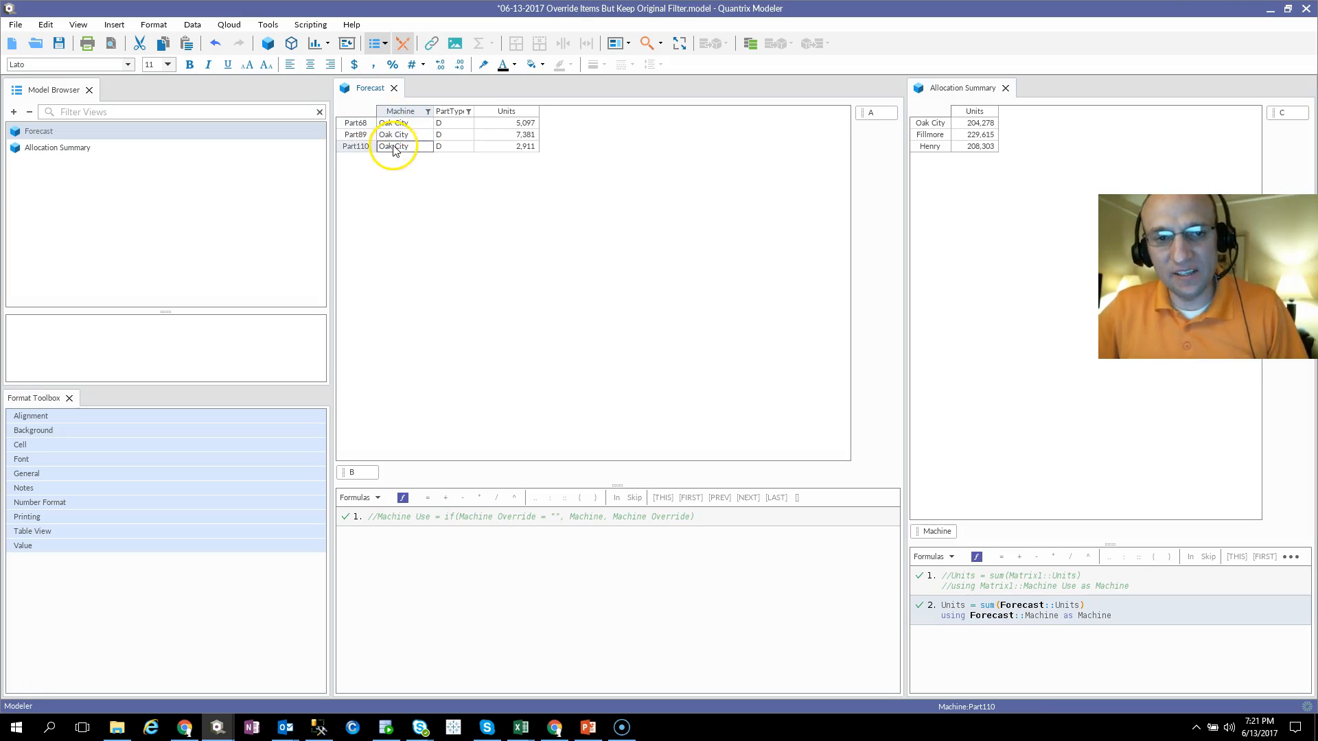
{"action": "left_click", "coordinate": [216, 44]}
{"action": "left_click", "coordinate": [216, 44]}
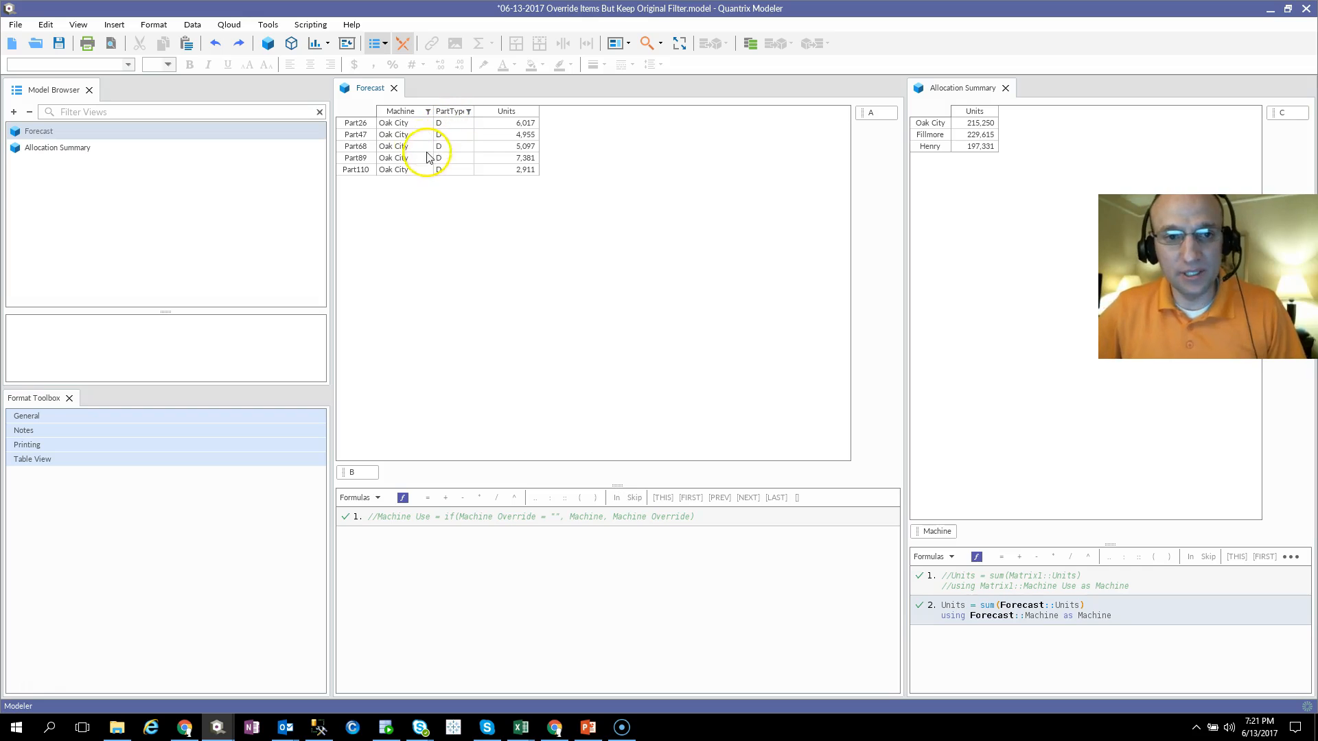
{"action": "left_click_drag", "start_coordinate": [416, 129], "coordinate": [420, 178]}
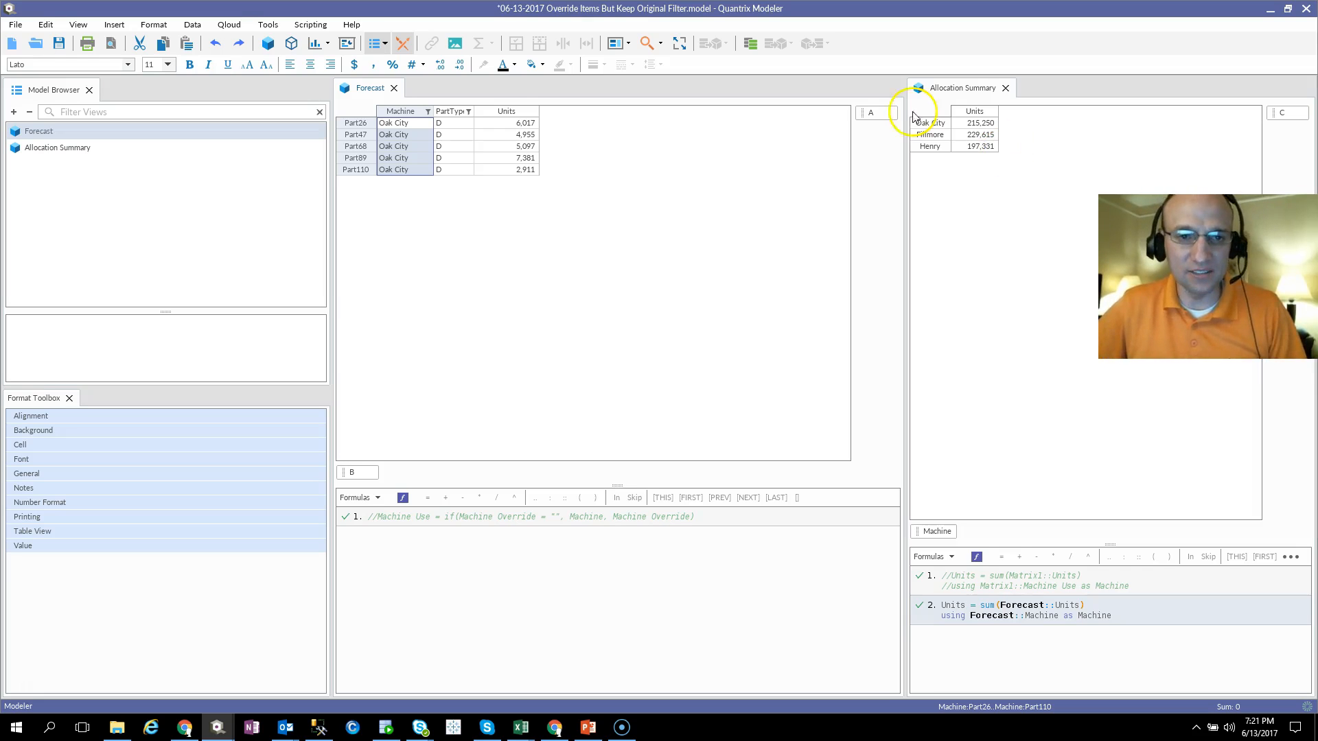
Step: Insert two columns after PartType in the Forecast matrix and name the first one Machine Override
{"action": "left_click", "coordinate": [459, 114]}
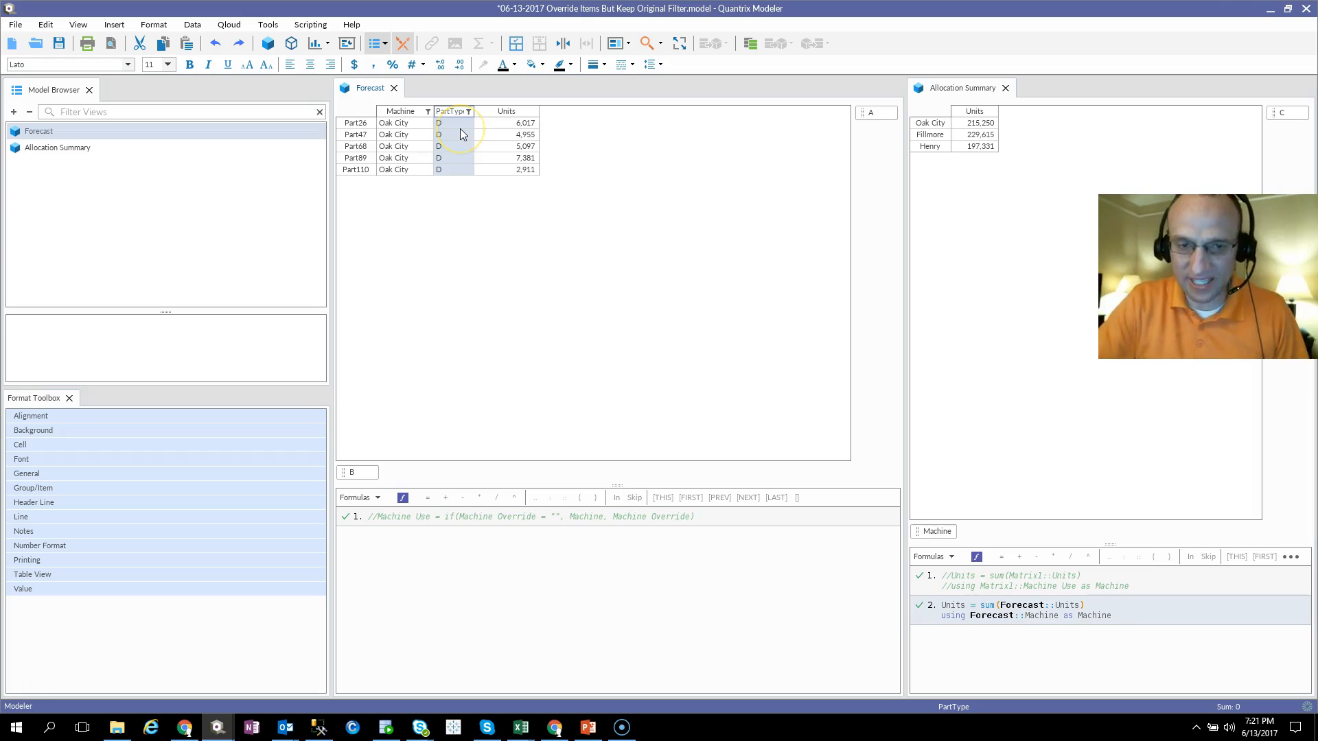
{"action": "key", "text": "Return"}
{"action": "key", "text": "Return"}
{"action": "key", "text": "Left"}
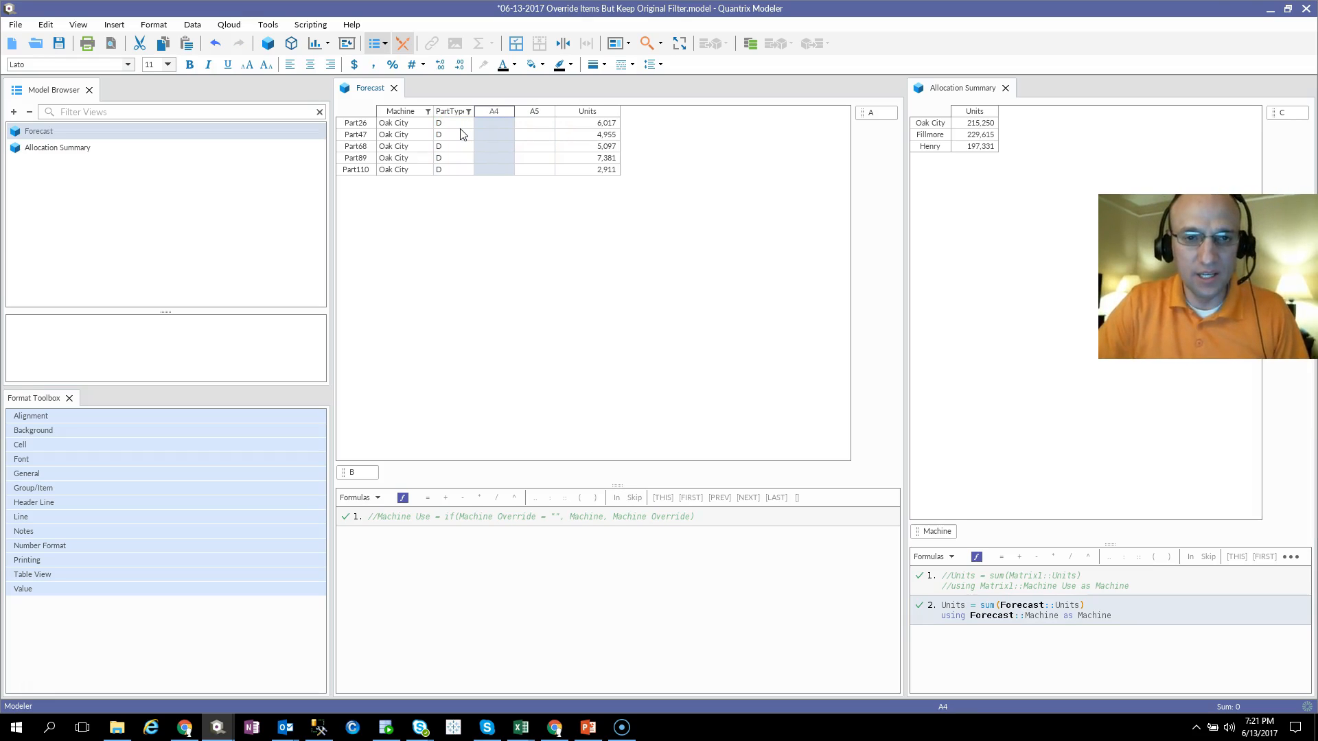
{"action": "type", "text": "Mac"}
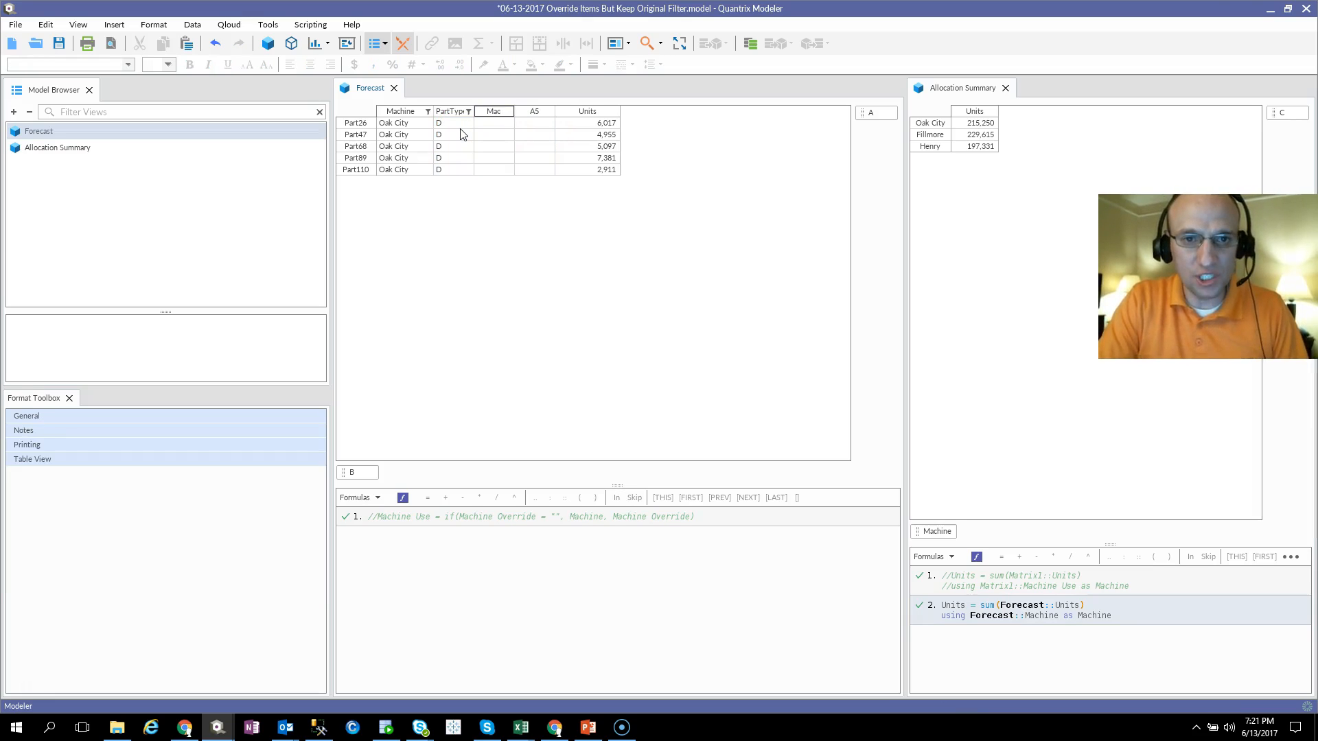
{"action": "type", "text": "hine Overrid"}
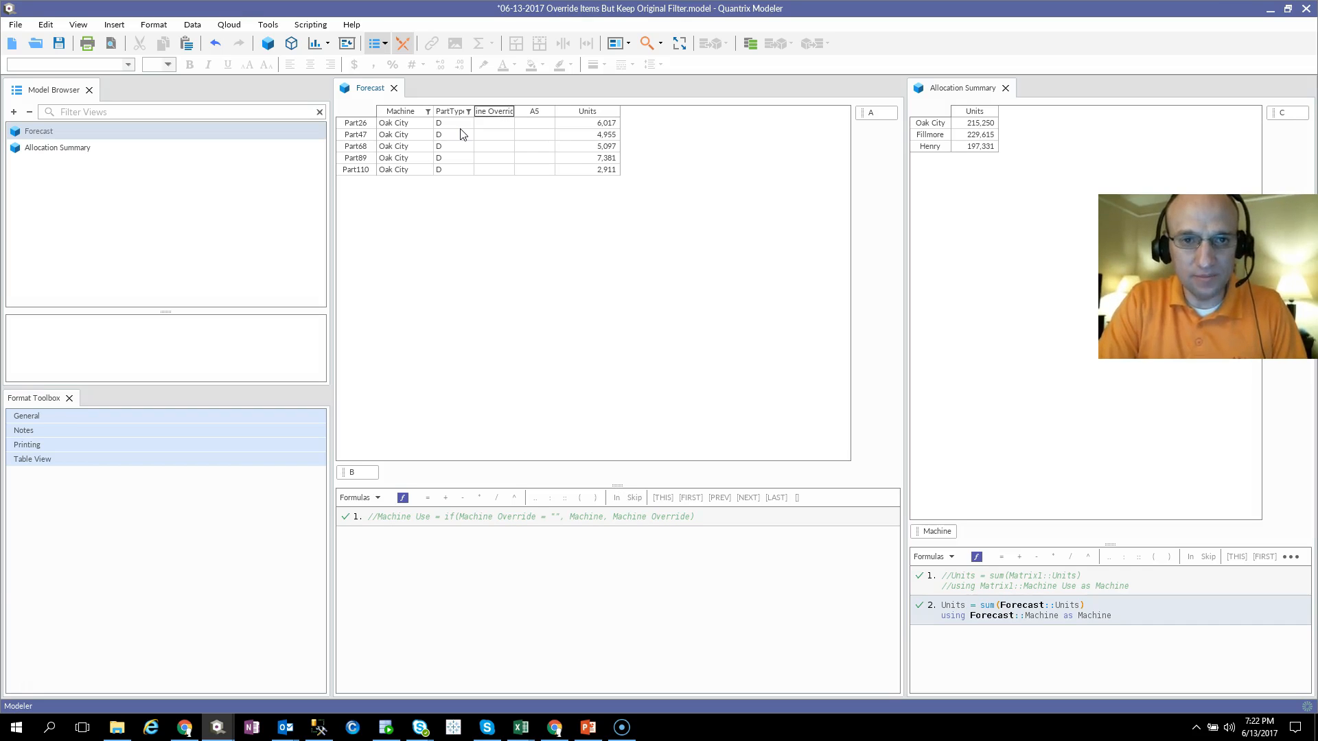
{"action": "type", "text": "e"}
{"action": "key", "text": "Return"}
Step: Name the second new column in the Forecast matrix Machine Use
{"action": "key", "text": "Right"}
{"action": "type", "text": "Ma"}
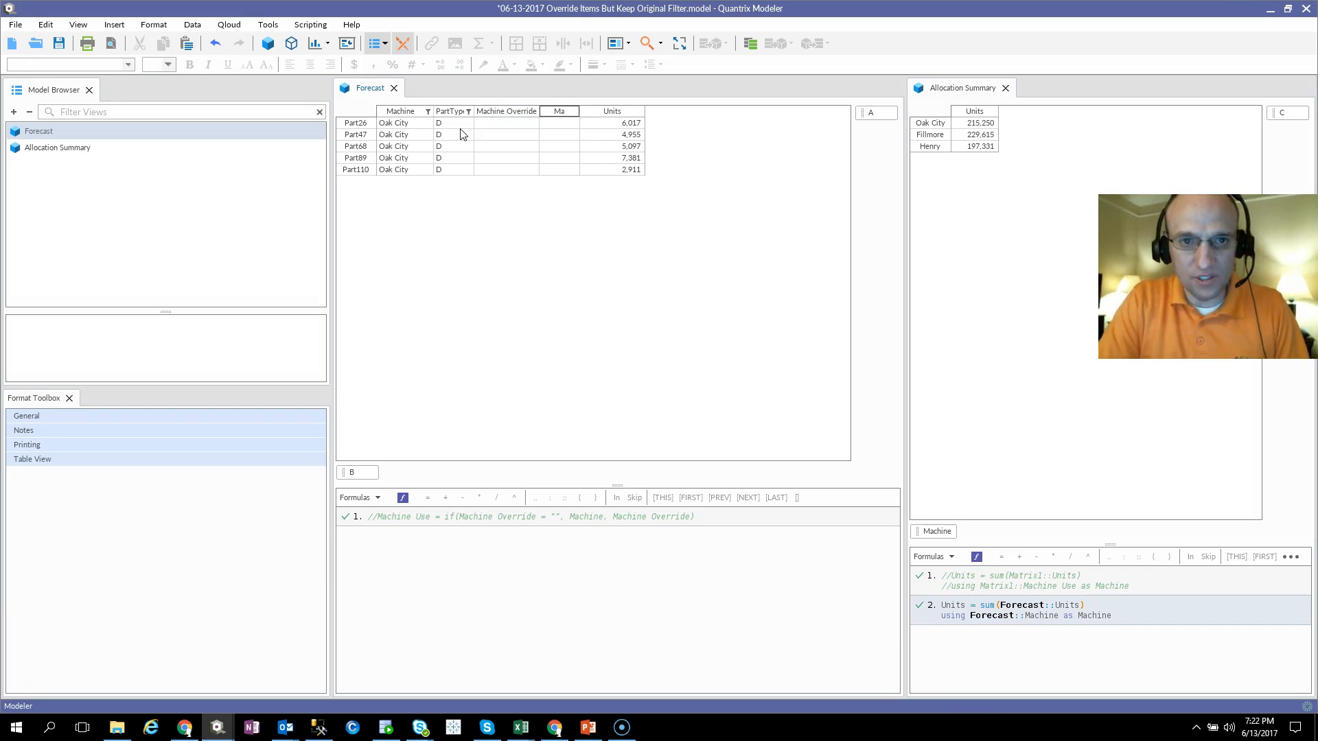
{"action": "type", "text": "chine Use"}
{"action": "key", "text": "Return"}
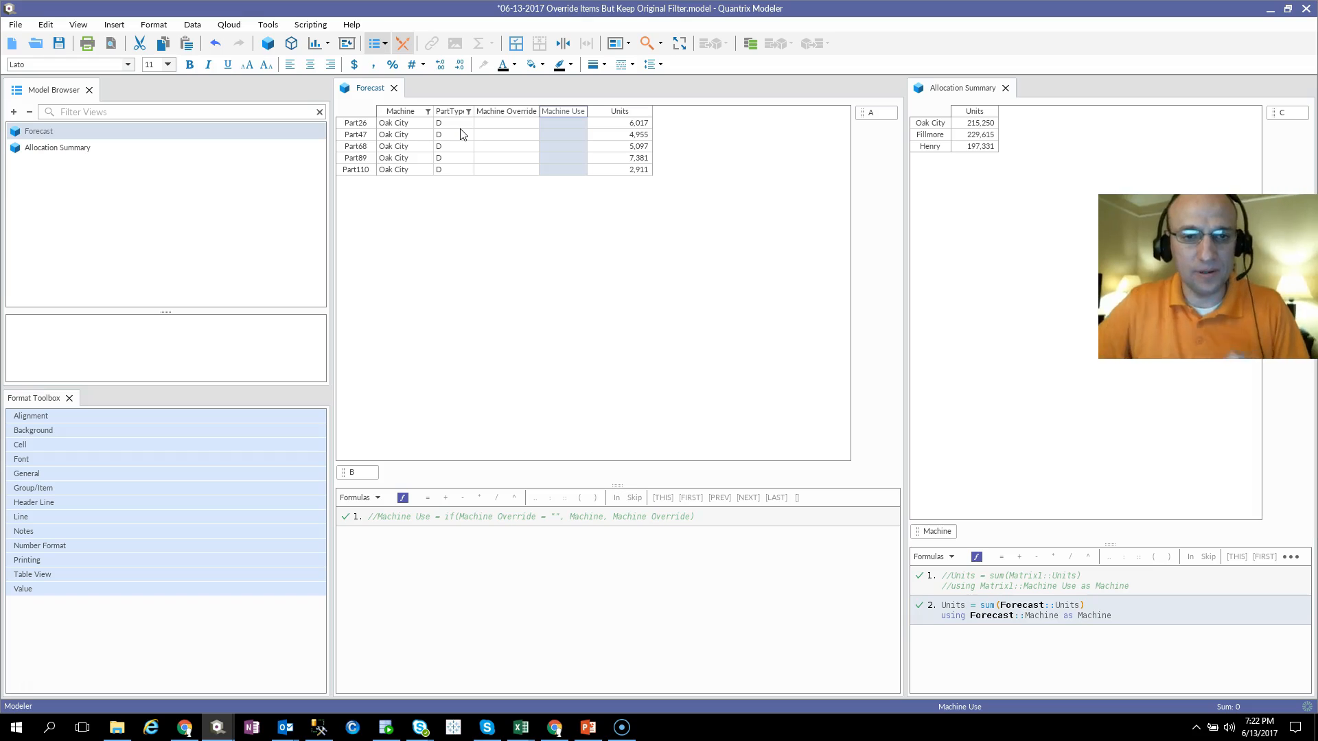
Step: Constrain the input of the Machine Override column to item names from the Machine category
{"action": "left_click", "coordinate": [511, 114]}
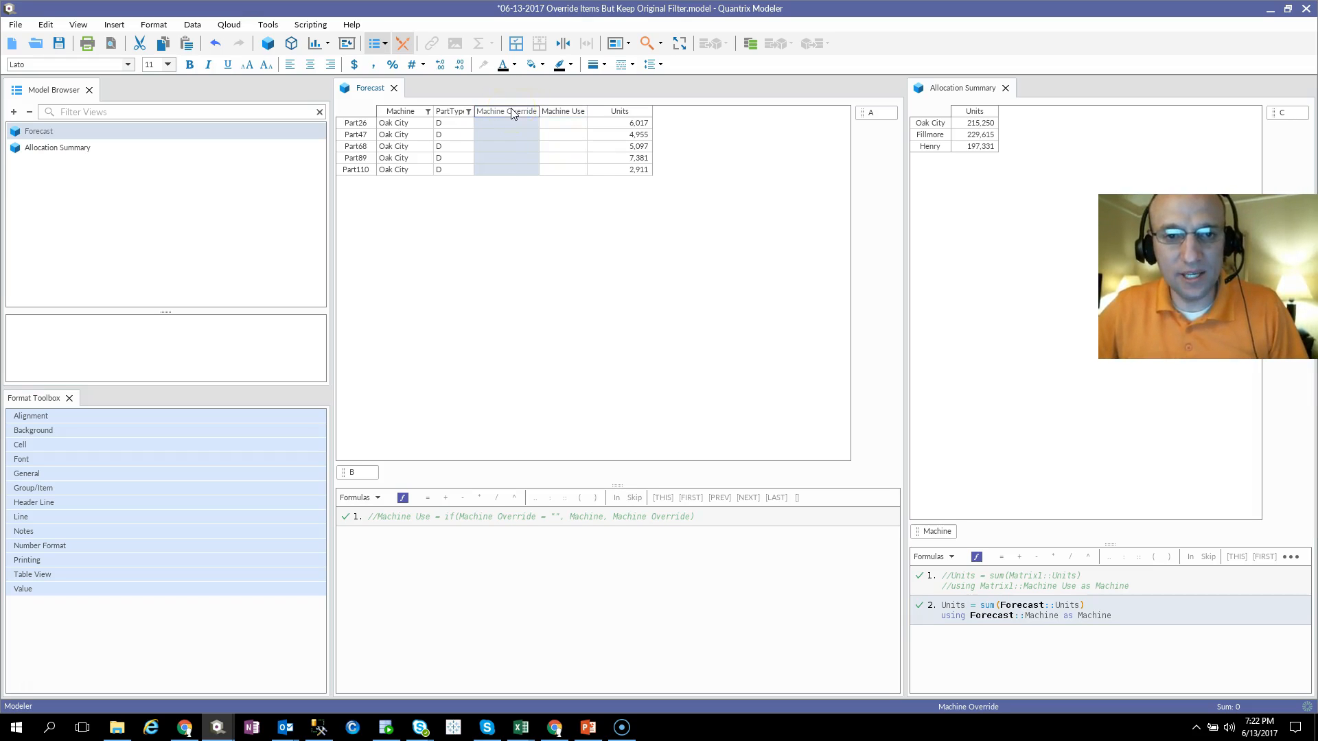
{"action": "right_click", "coordinate": [511, 113]}
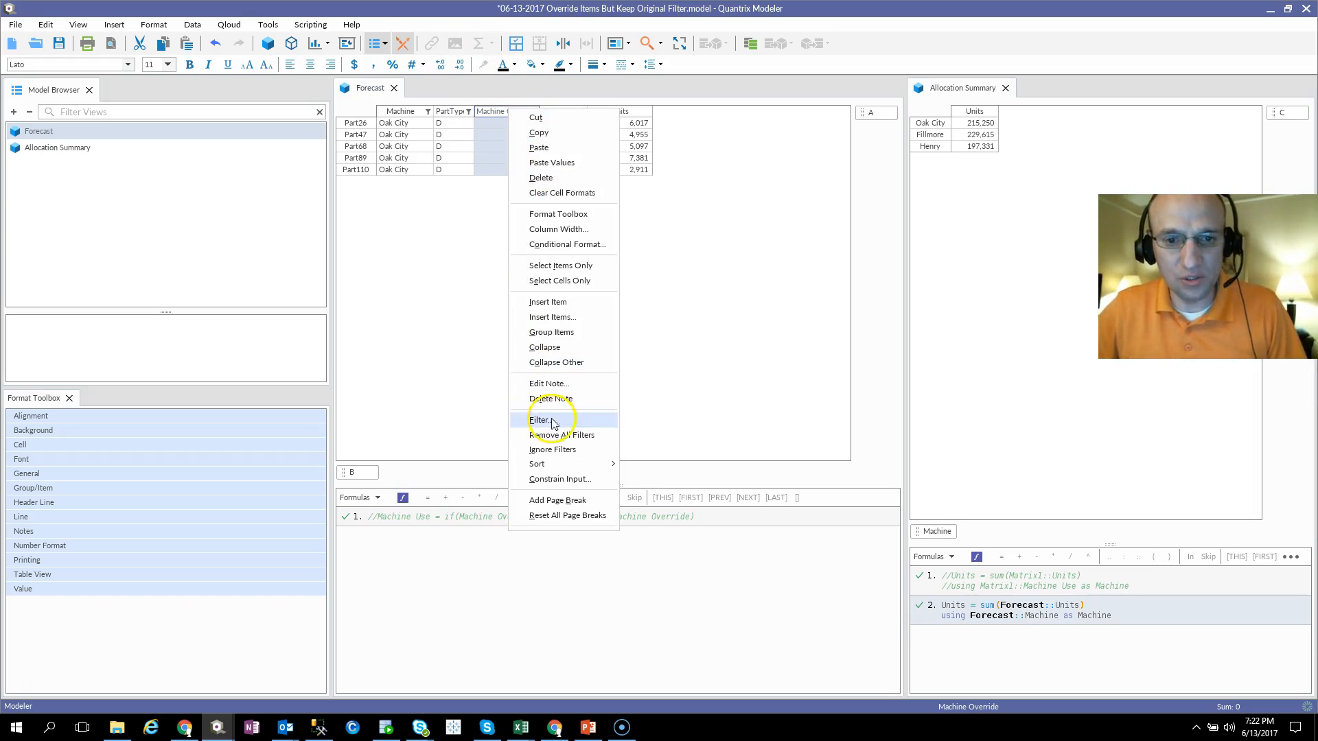
{"action": "left_click", "coordinate": [549, 478]}
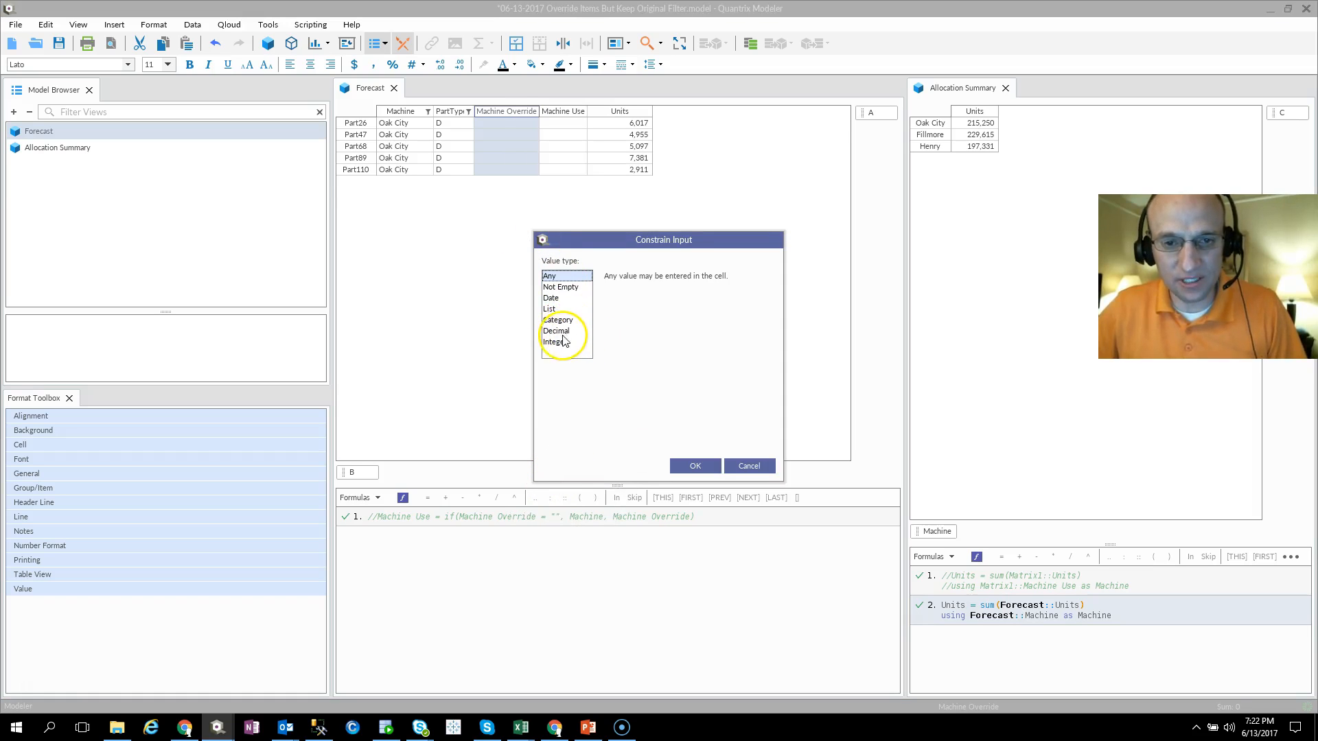
{"action": "left_click", "coordinate": [559, 320]}
{"action": "left_click", "coordinate": [682, 307]}
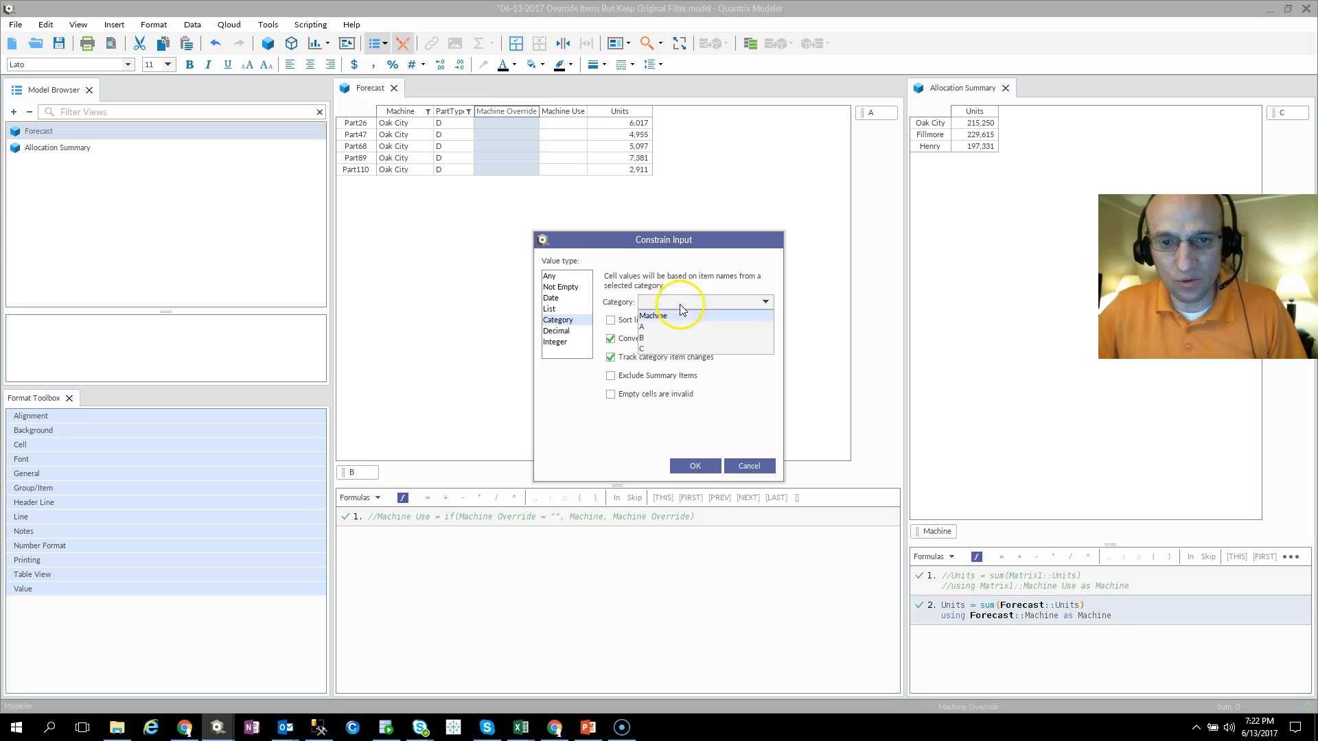
{"action": "left_click", "coordinate": [672, 318]}
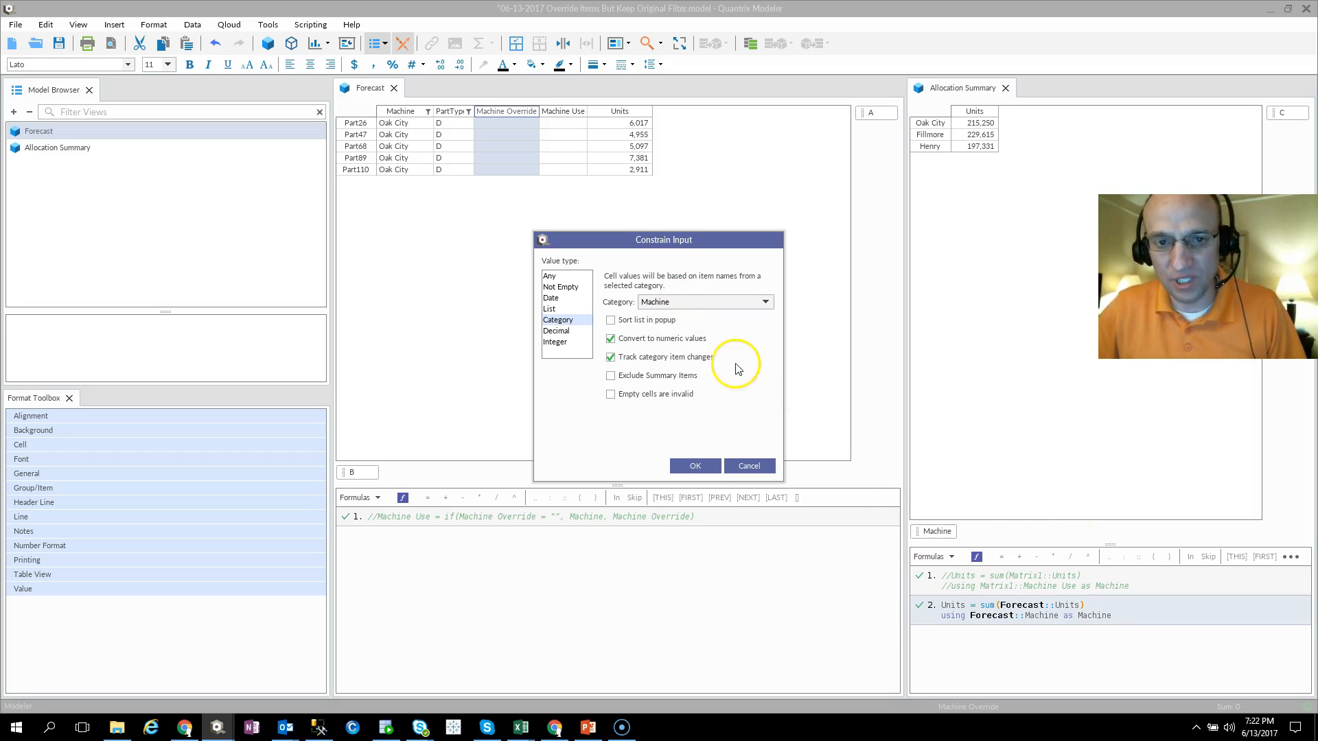
{"action": "left_click", "coordinate": [696, 466]}
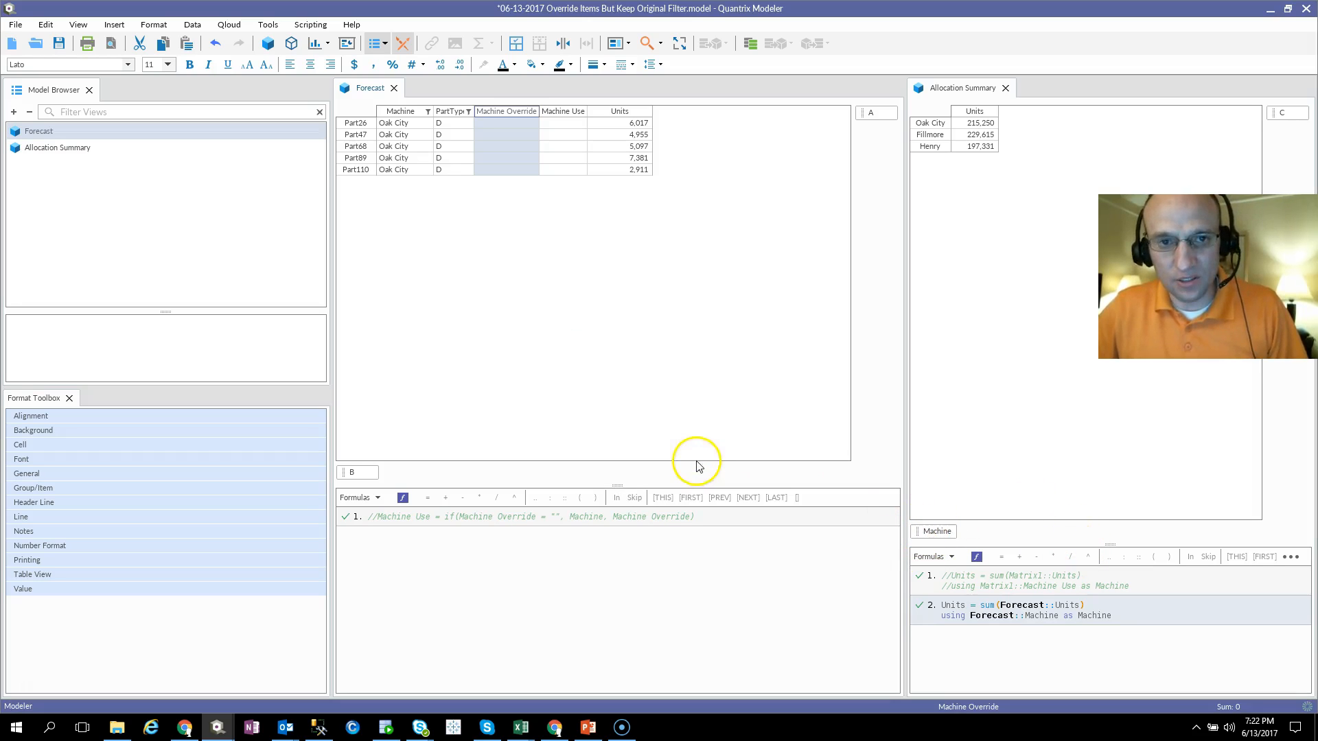
Step: Set the Machine Override of Part26 to Henry and fill it down through the filtered rows to Part110
{"action": "left_click", "coordinate": [525, 124]}
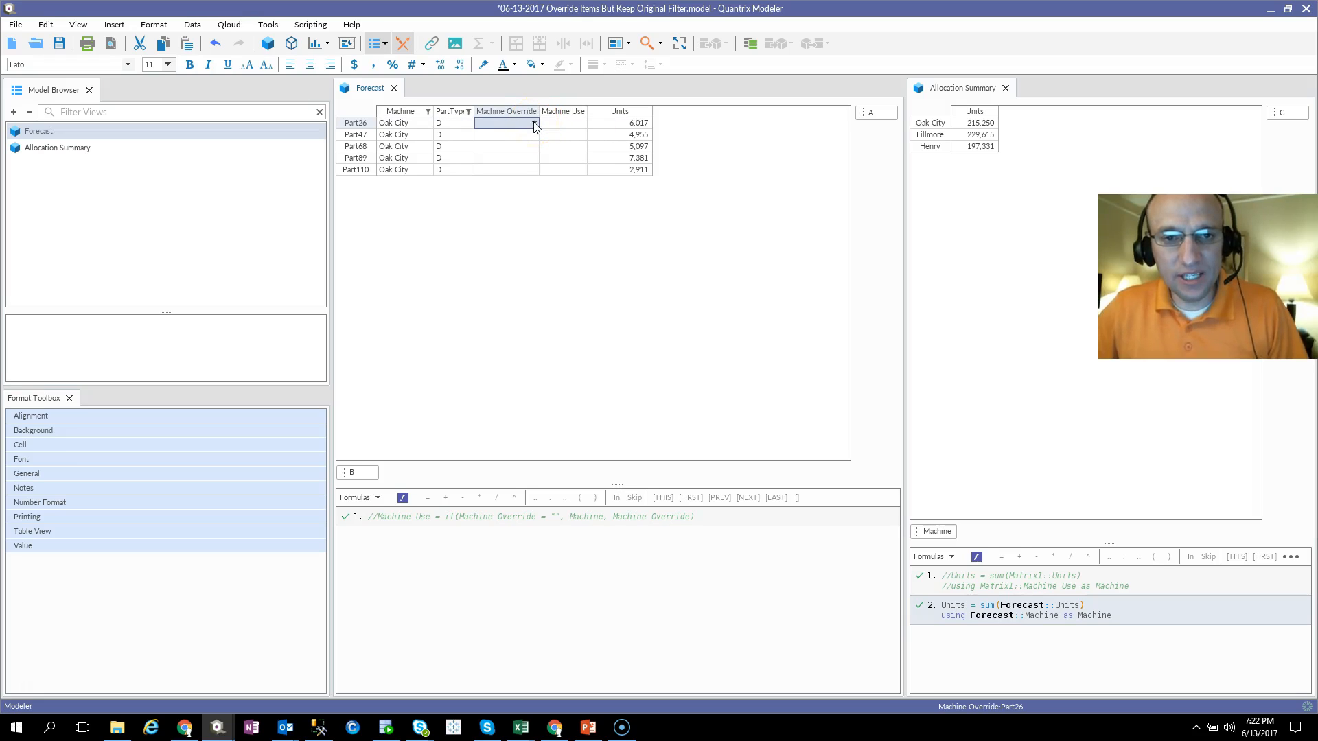
{"action": "left_click", "coordinate": [535, 125]}
{"action": "left_click", "coordinate": [513, 156]}
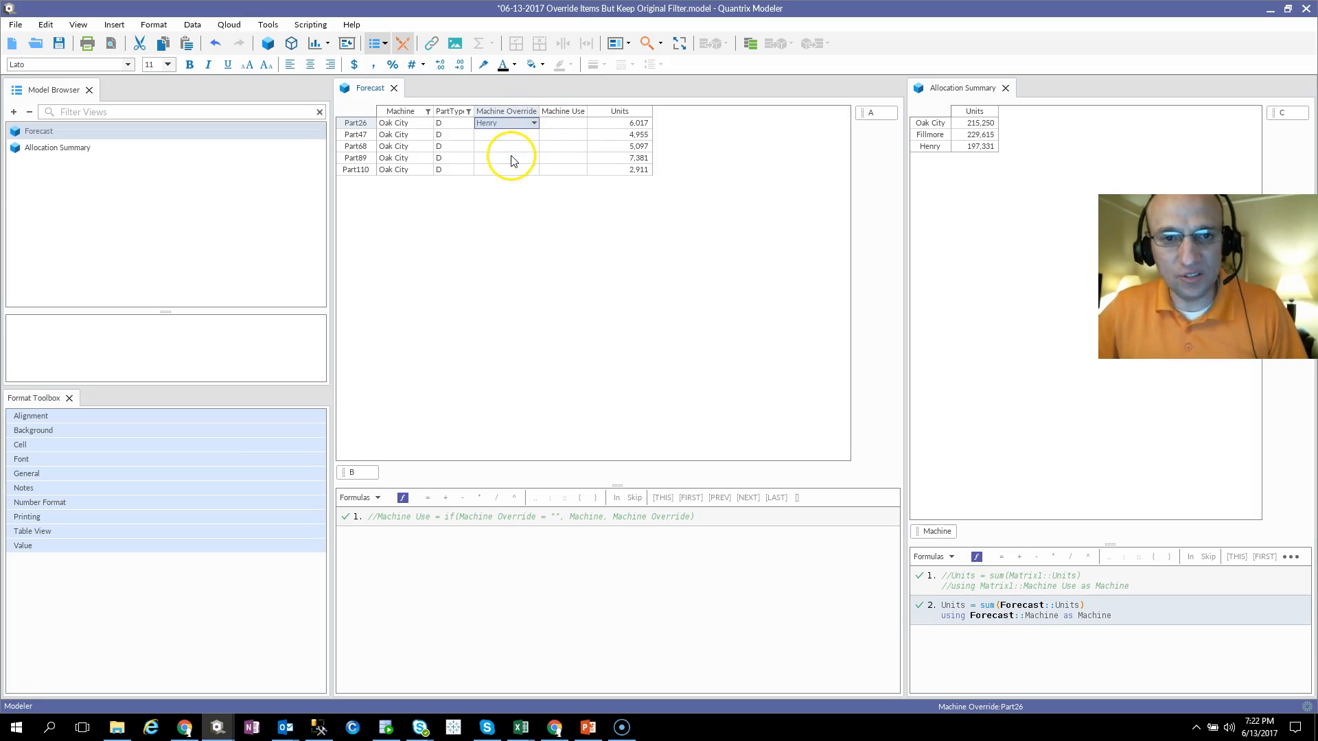
{"action": "left_click", "coordinate": [512, 111]}
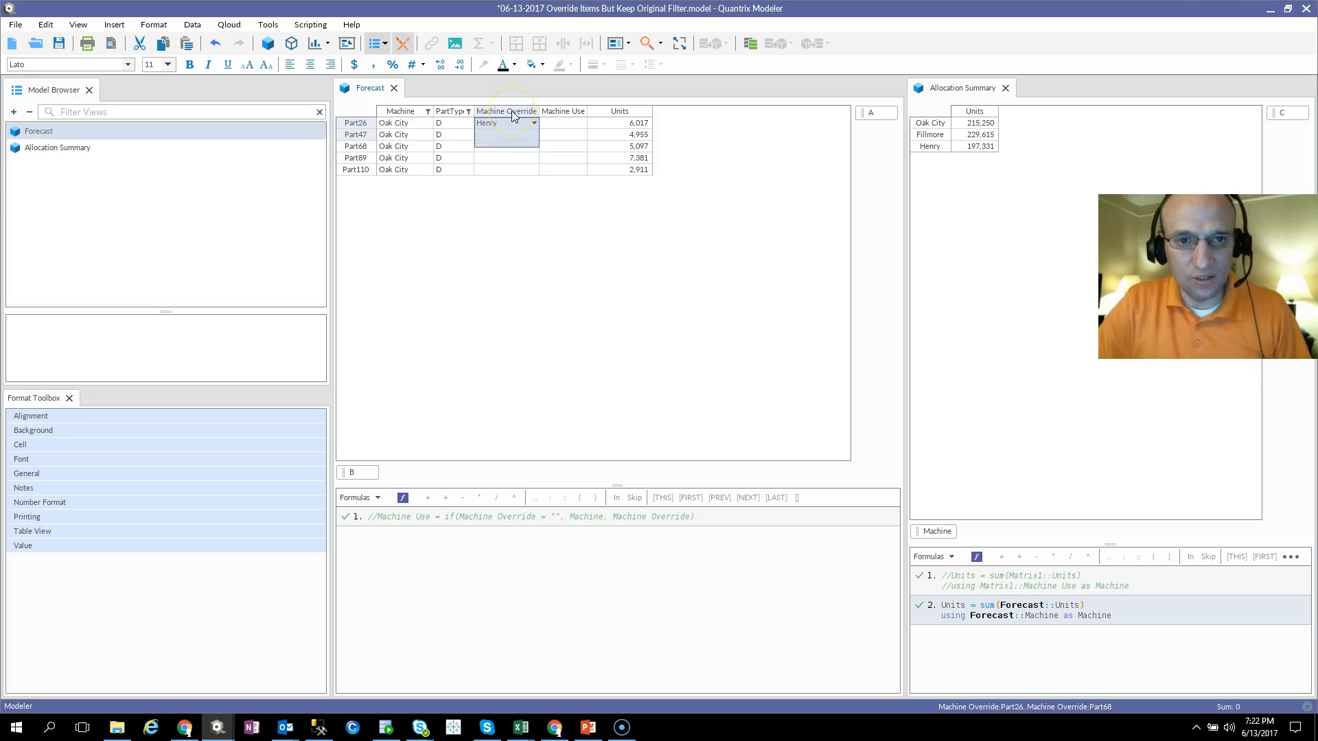
{"action": "key", "text": "ctrl+d"}
{"action": "left_click", "coordinate": [443, 135]}
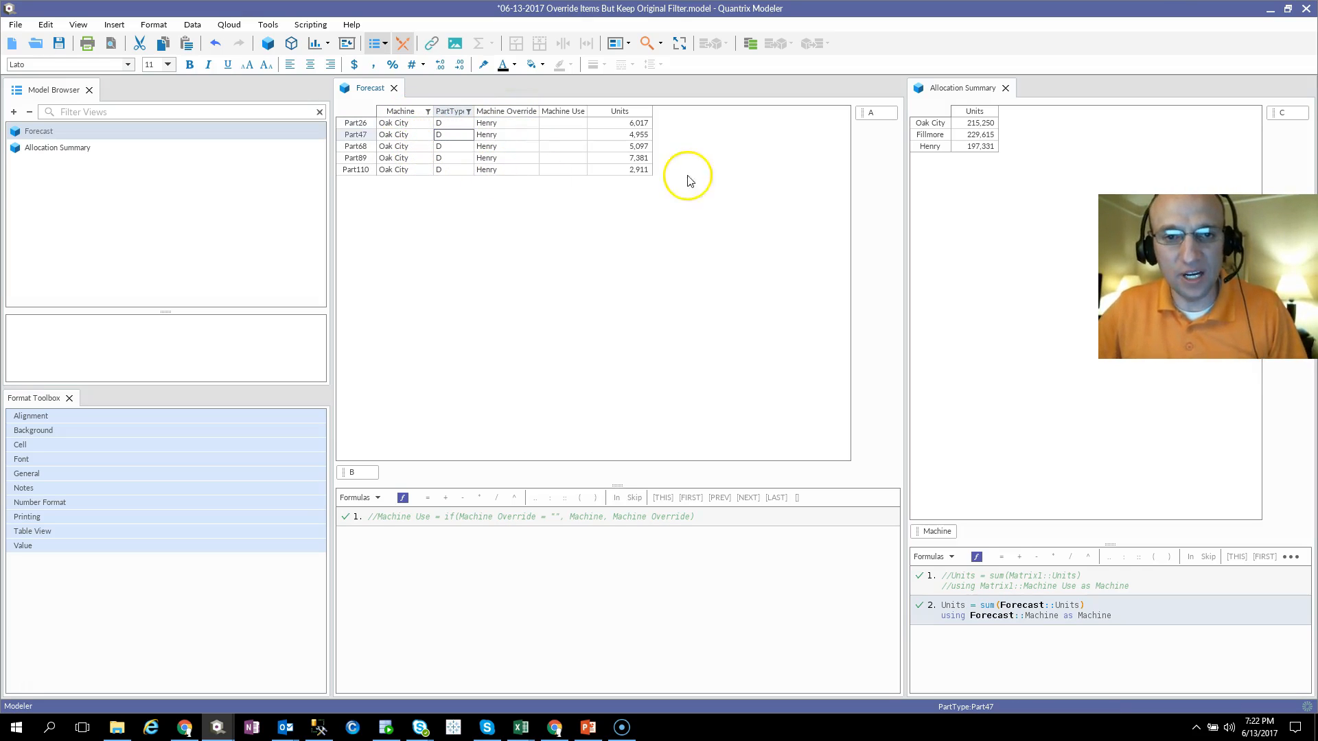
Step: Add the Forecast formula Machine Use = if(Machine Override = "", Machine, Machine Override) and check the Machine Use cells against the overrides
{"action": "left_click", "coordinate": [559, 127]}
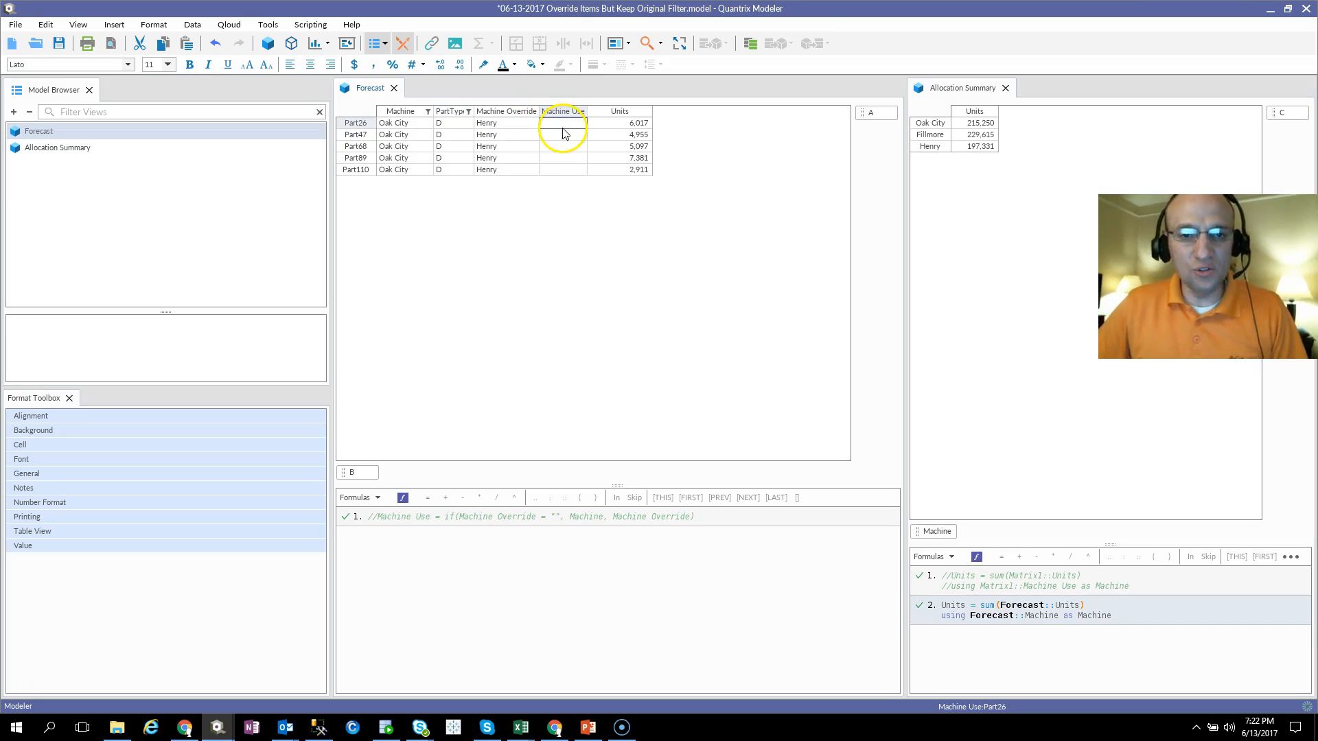
{"action": "left_click", "coordinate": [563, 112]}
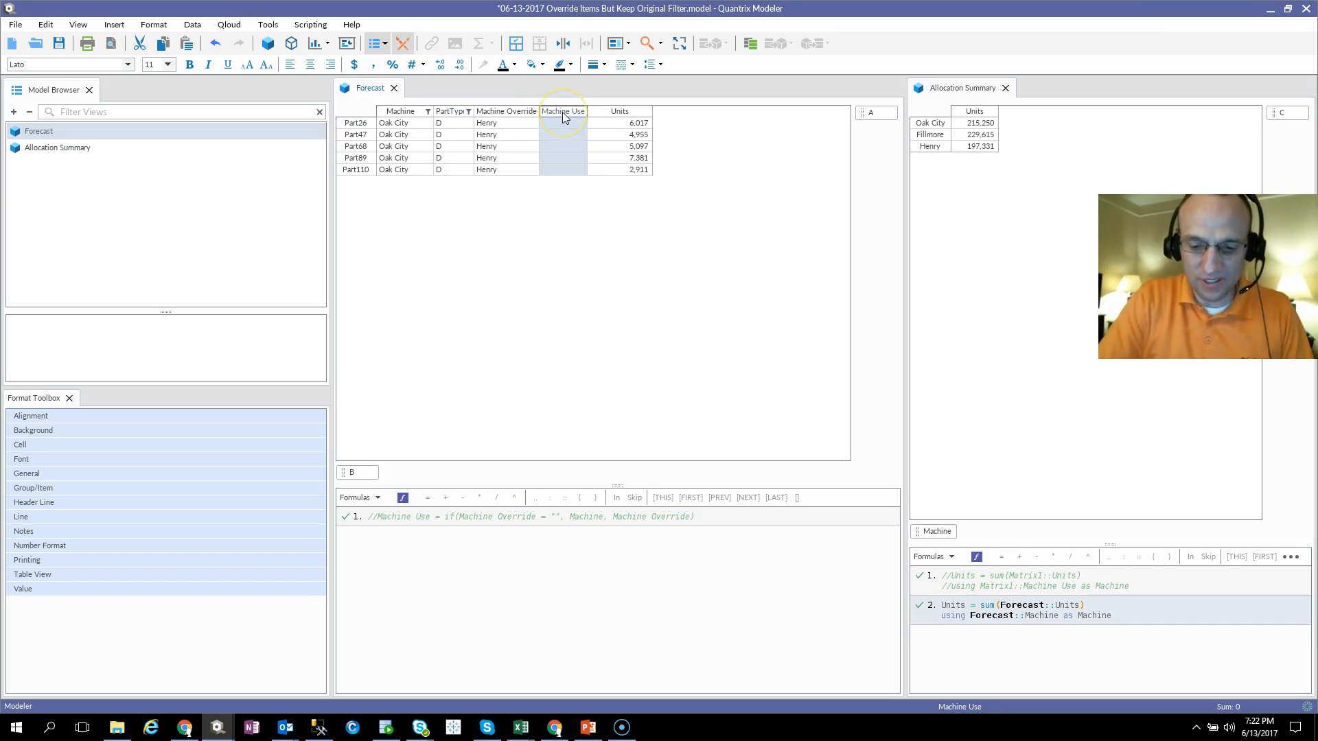
{"action": "key", "text": "equal"}
{"action": "type", "text": "Machine Use = if( Machine Override = \"\","}
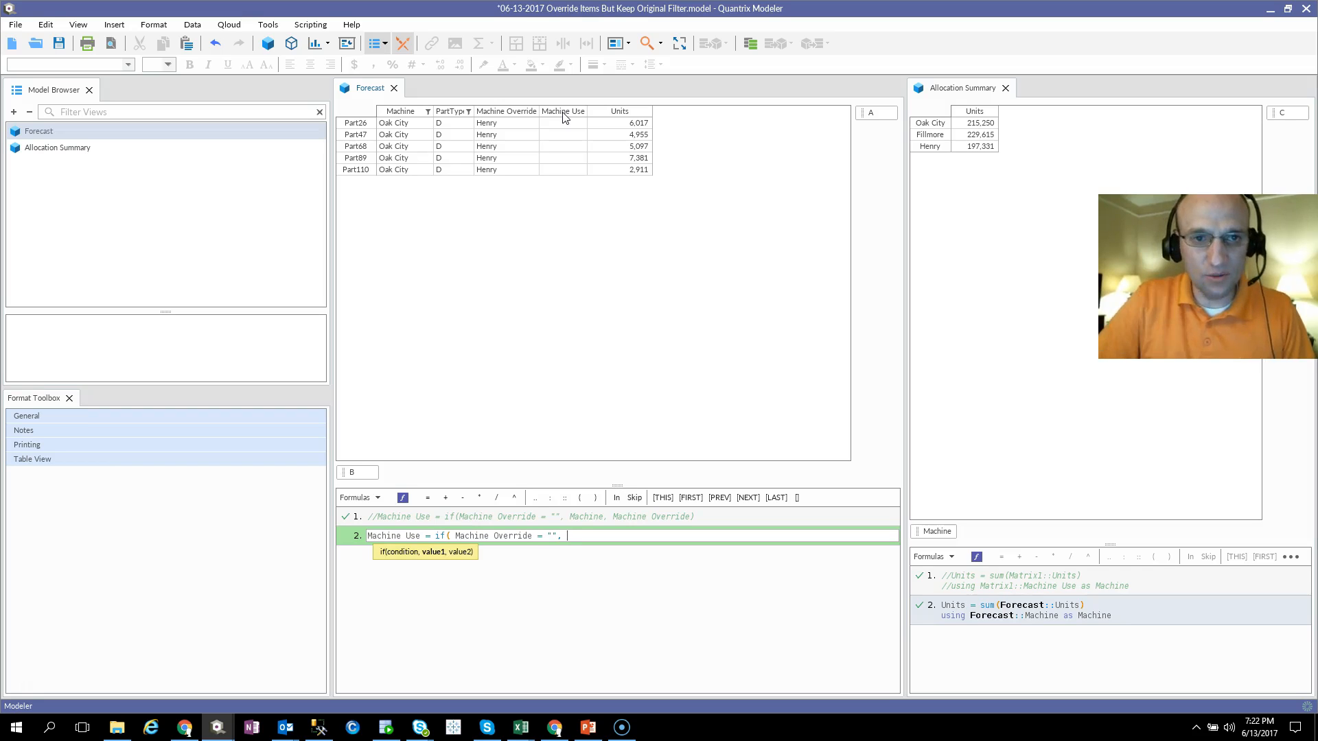
{"action": "left_click", "coordinate": [400, 111]}
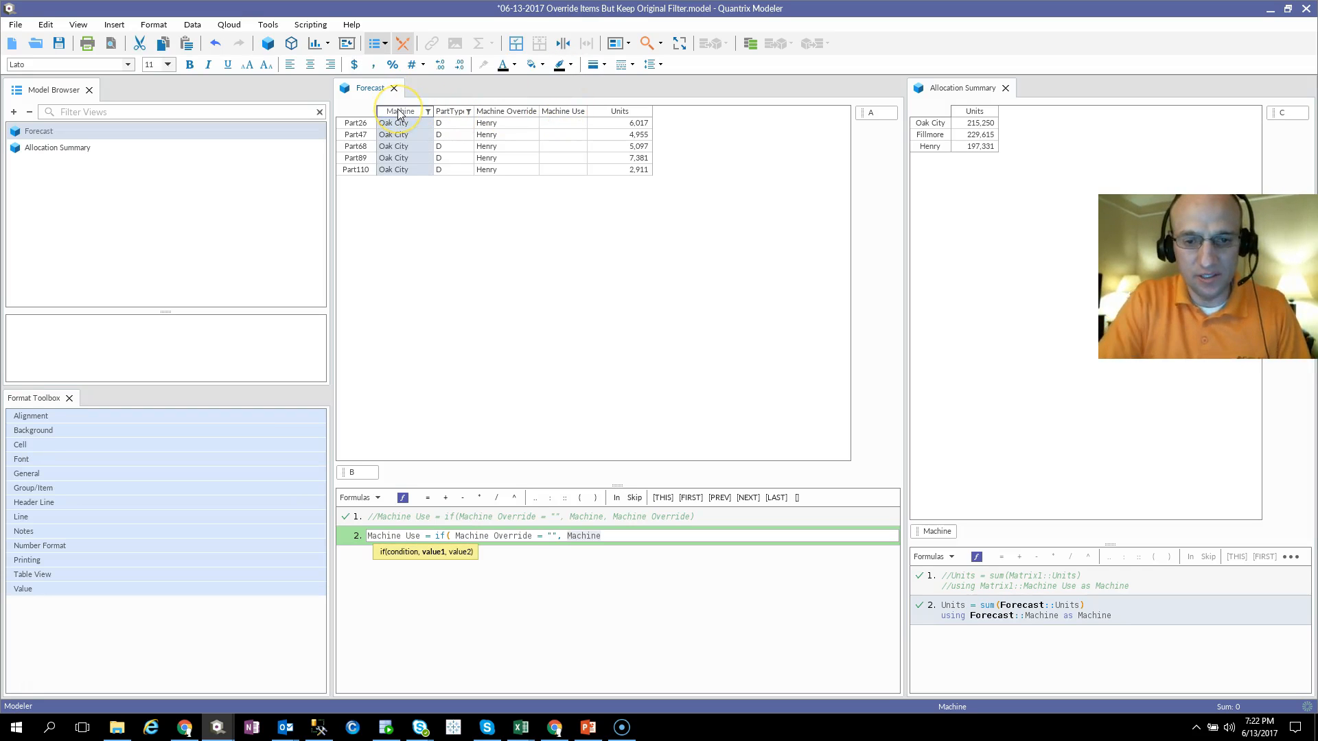
{"action": "type", "text": ","}
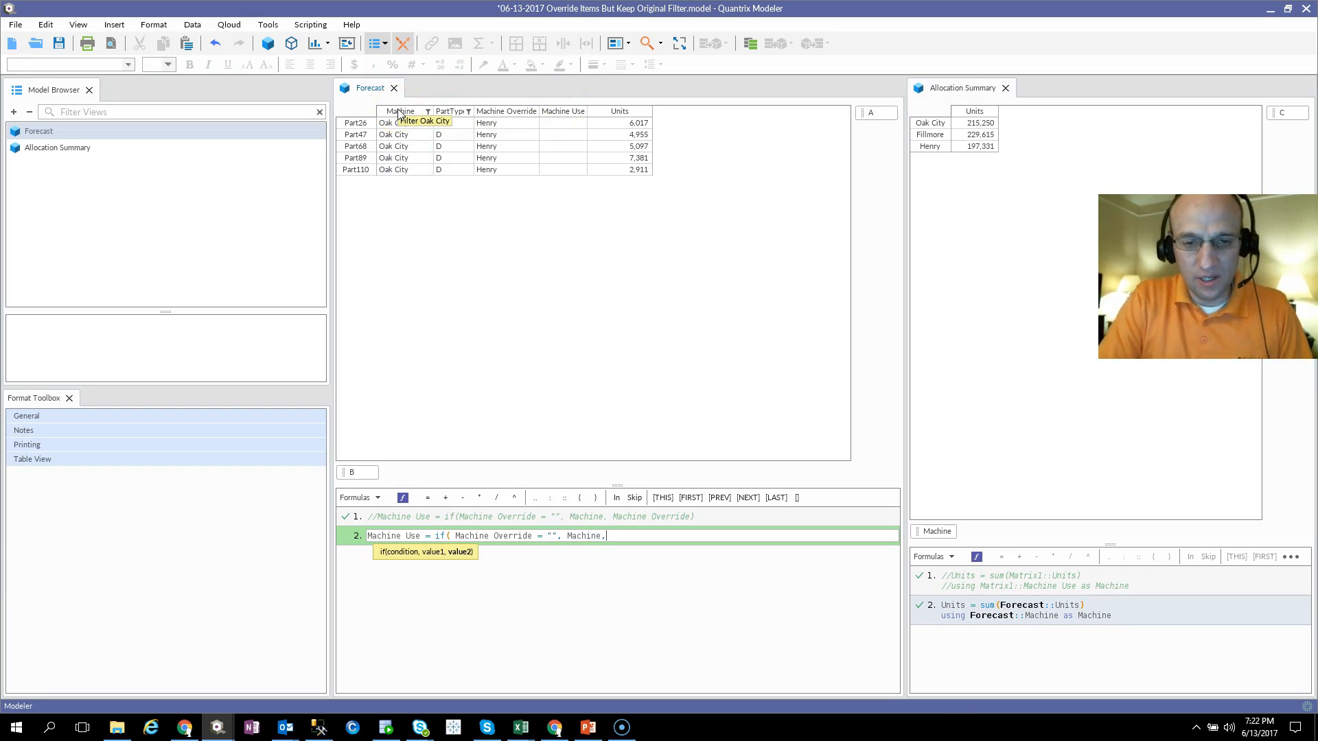
{"action": "left_click", "coordinate": [490, 112]}
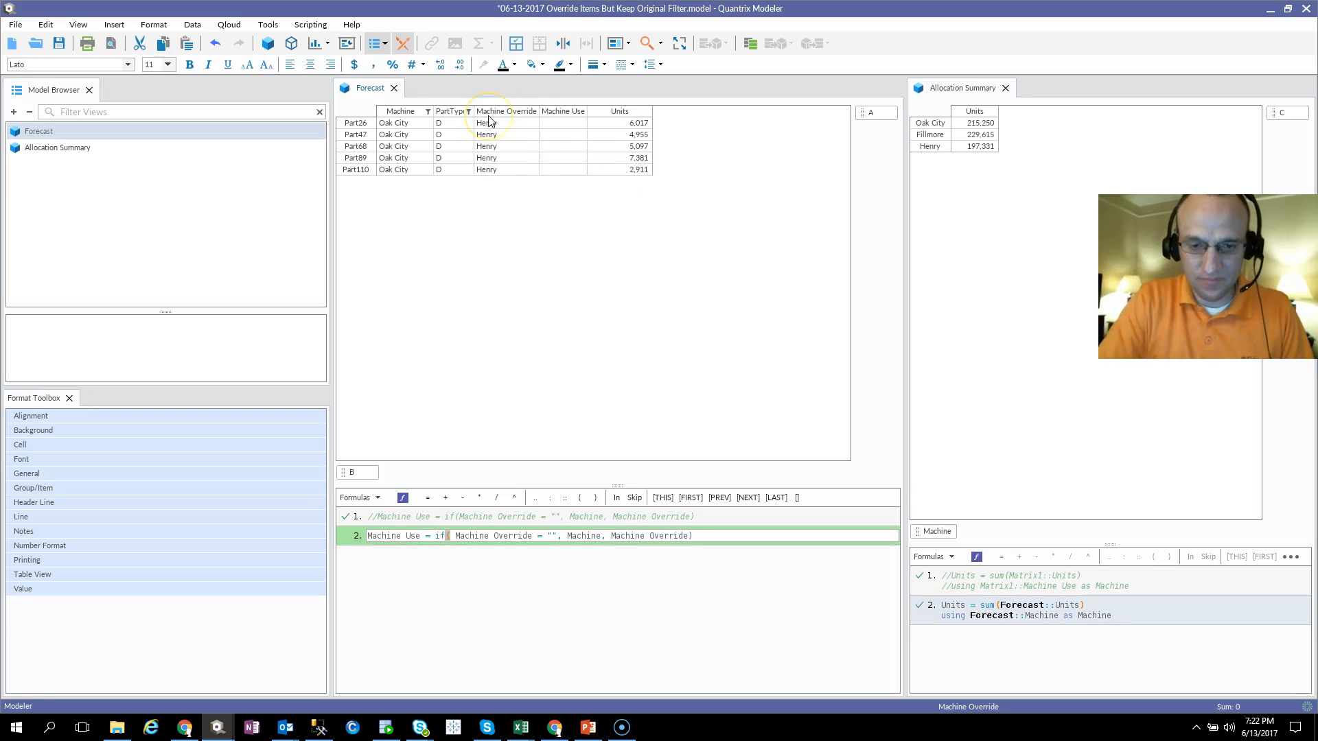
{"action": "type", "text": ")"}
{"action": "key", "text": "Return"}
{"action": "left_click", "coordinate": [559, 125]}
{"action": "left_click", "coordinate": [562, 146]}
{"action": "left_click", "coordinate": [499, 134]}
{"action": "left_click", "coordinate": [553, 139]}
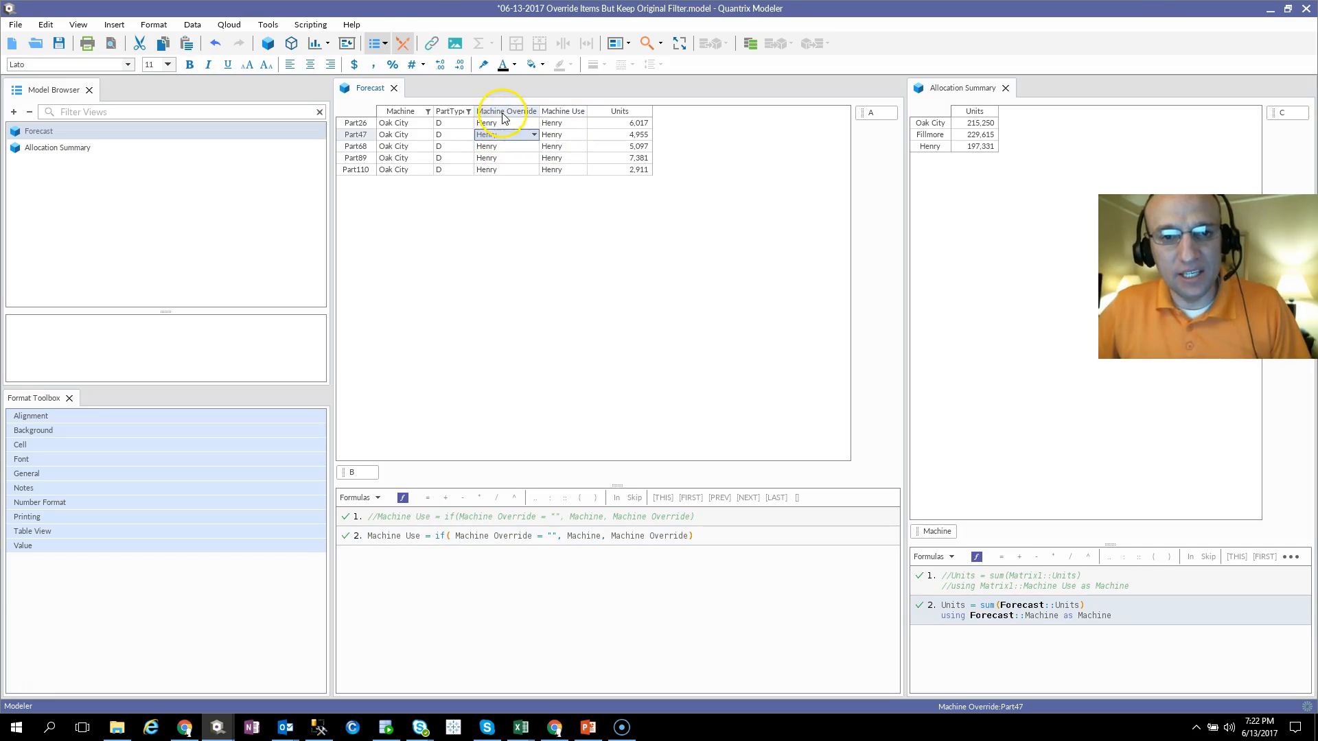
Step: Change the font color of the Machine Override column to dark blue
{"action": "left_click", "coordinate": [505, 111]}
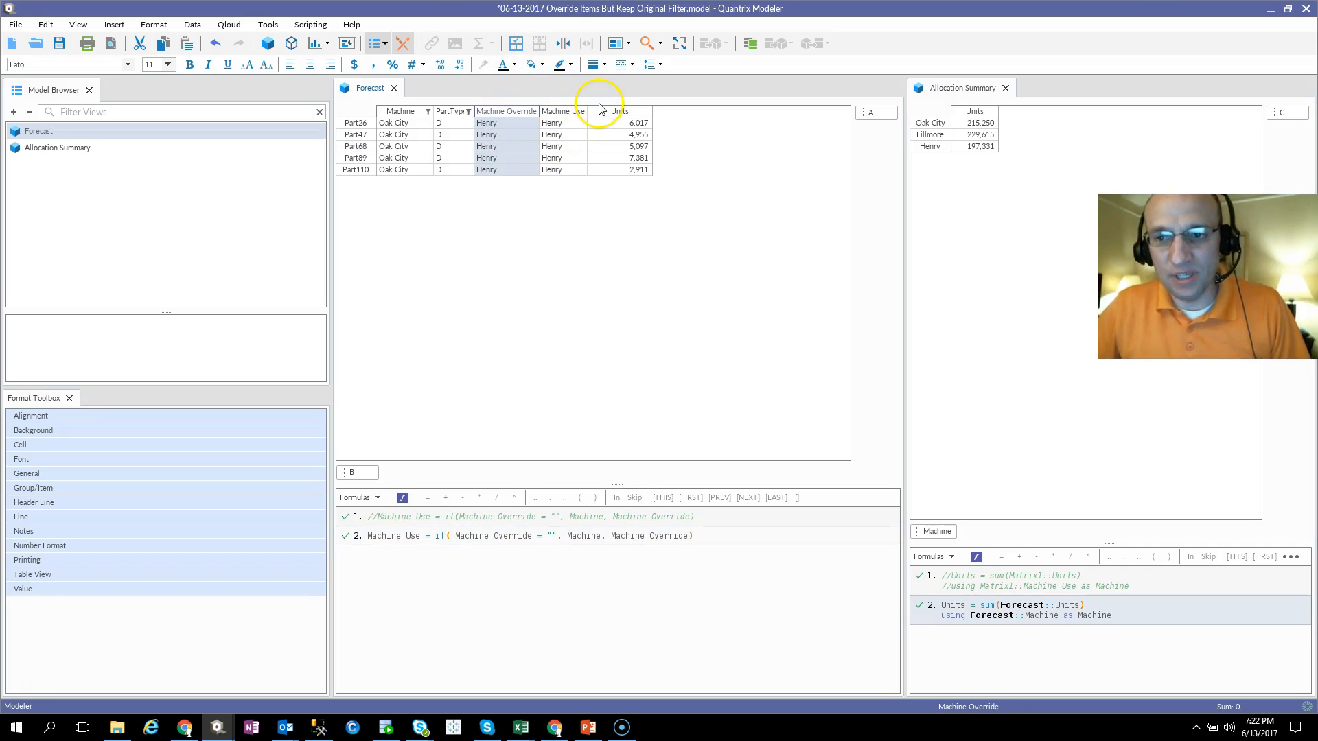
{"action": "left_click", "coordinate": [514, 65]}
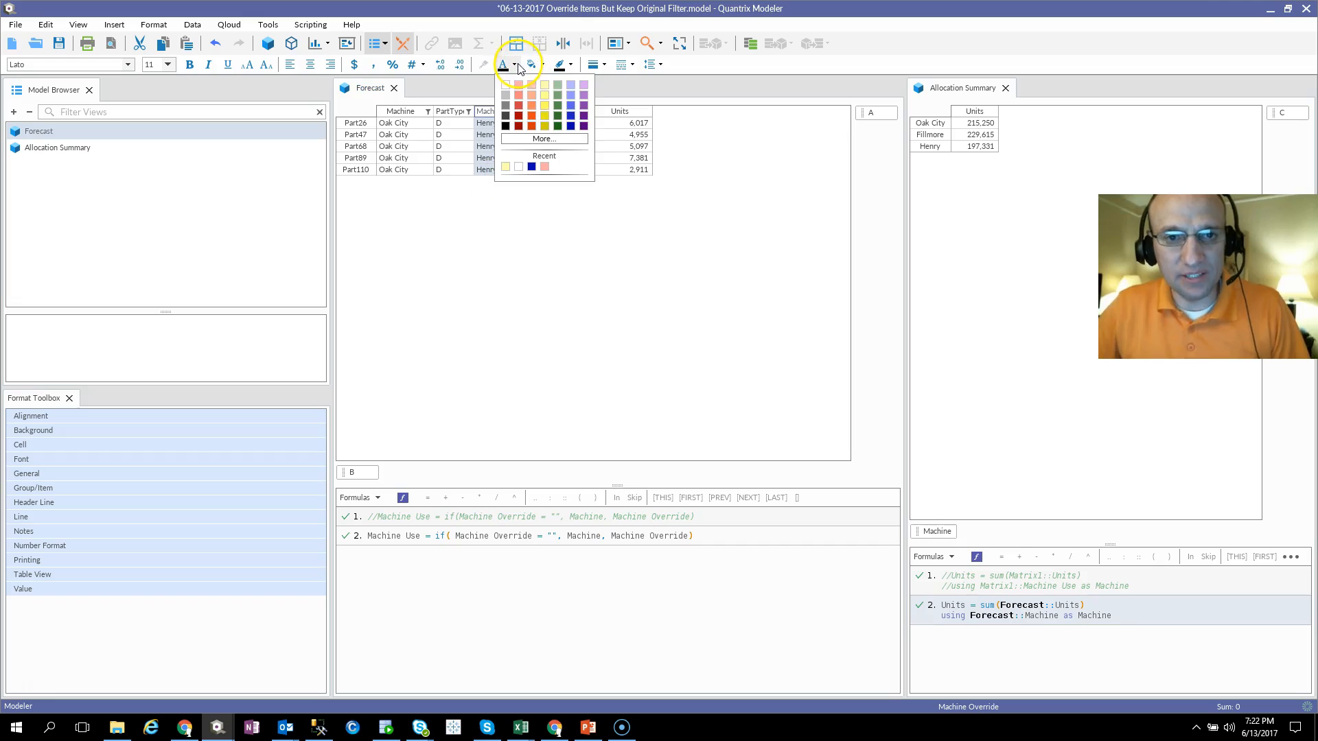
{"action": "left_click", "coordinate": [570, 126]}
{"action": "left_click", "coordinate": [499, 135]}
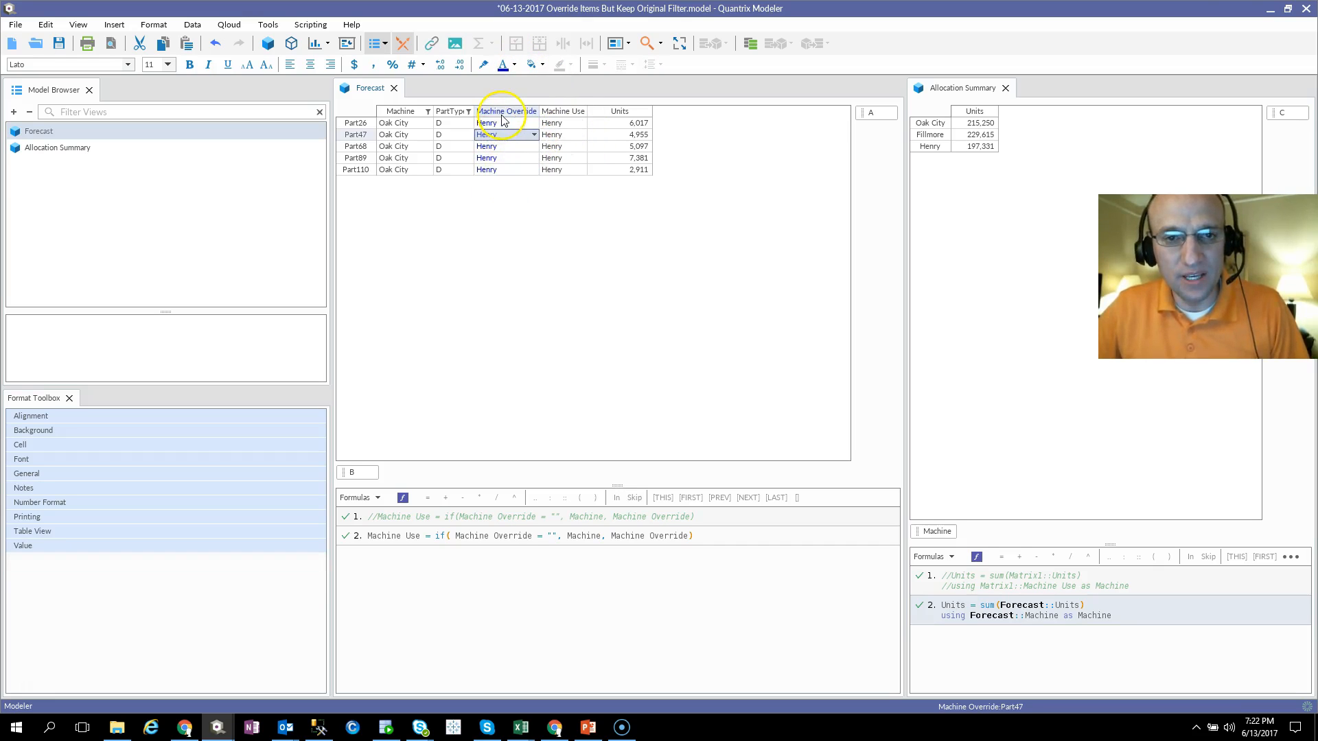
Step: Ignore the Machine and PartType filters in the Forecast matrix to show all parts
{"action": "left_click", "coordinate": [505, 119]}
{"action": "right_click", "coordinate": [505, 119]}
{"action": "left_click", "coordinate": [460, 115]}
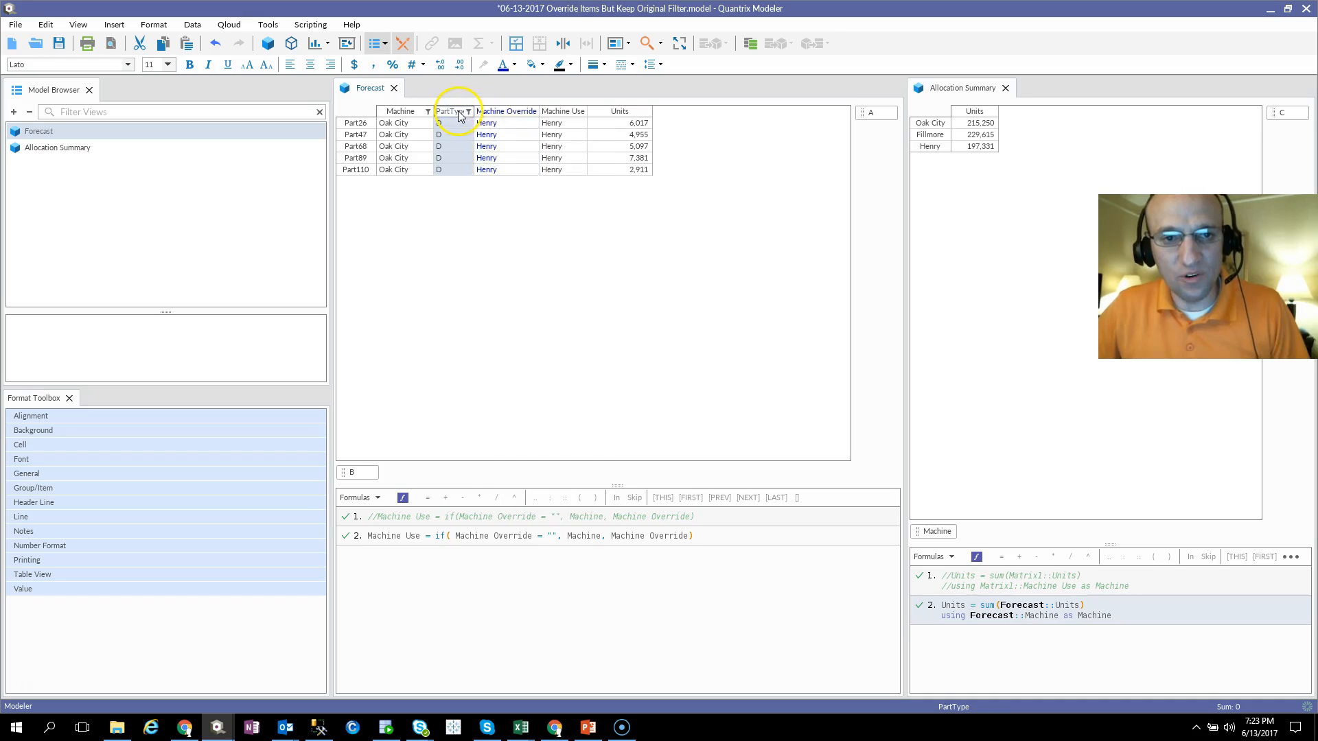
{"action": "right_click", "coordinate": [460, 115]}
{"action": "left_click", "coordinate": [516, 454]}
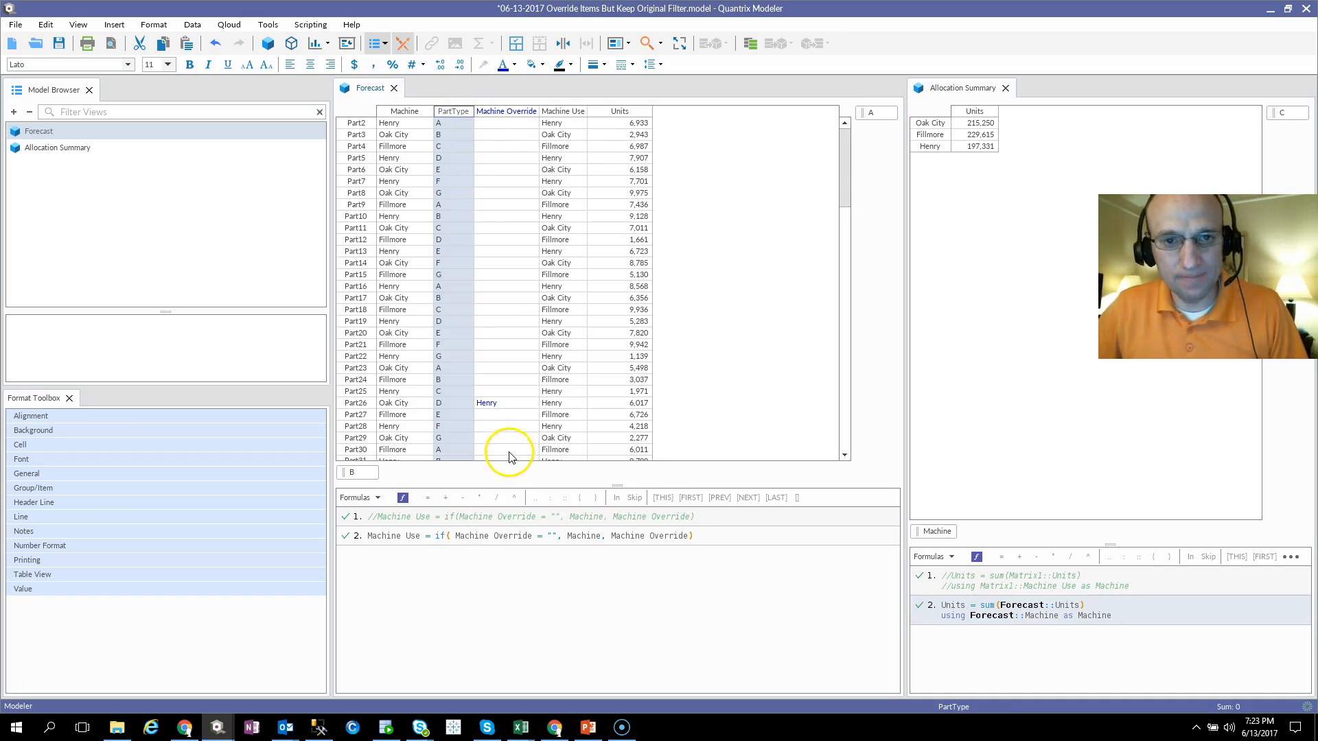
Step: Compare Machine, Machine Override and Machine Use for Part26 and the parts without an override, Part21 to Part25
{"action": "left_click", "coordinate": [564, 264]}
{"action": "scroll", "coordinate": [504, 330], "scroll_direction": "down", "scroll_amount": 6}
{"action": "left_click", "coordinate": [455, 197]}
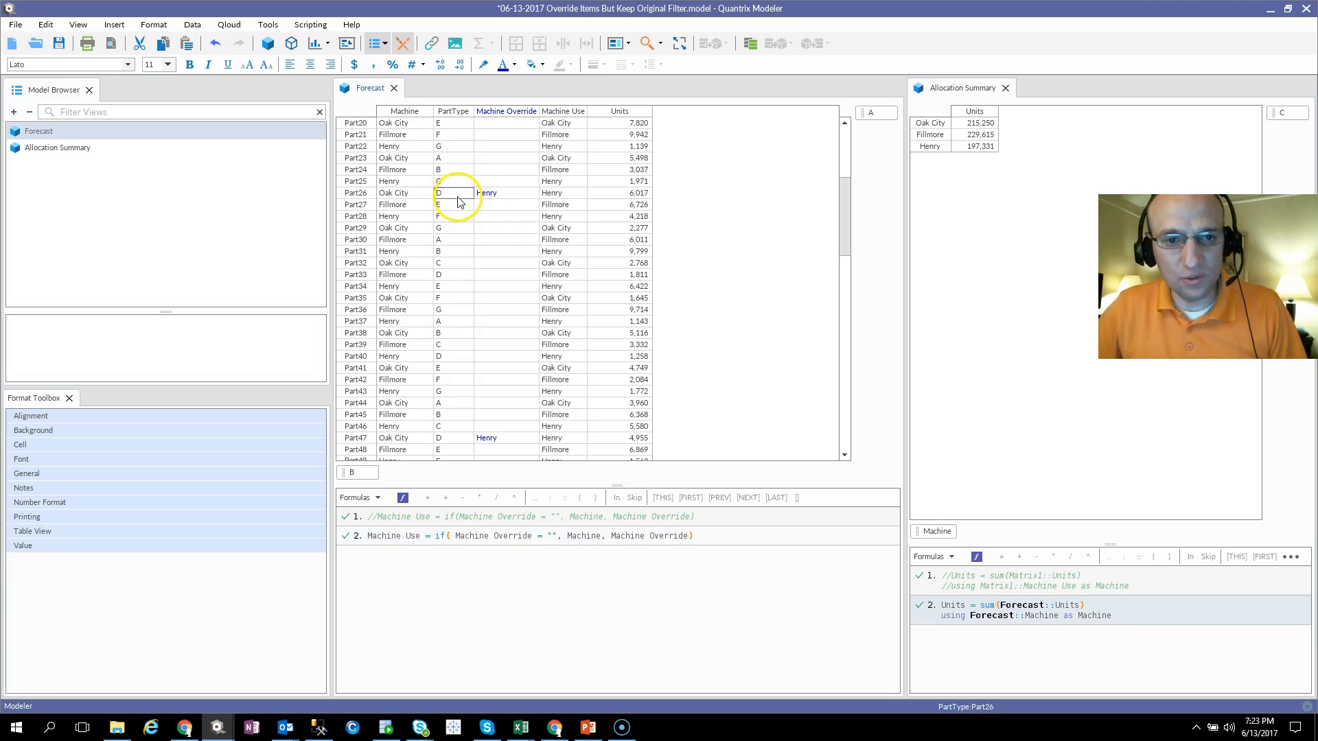
{"action": "left_click", "coordinate": [491, 196]}
{"action": "left_click", "coordinate": [562, 174]}
{"action": "left_click_drag", "start_coordinate": [561, 178], "coordinate": [552, 137]}
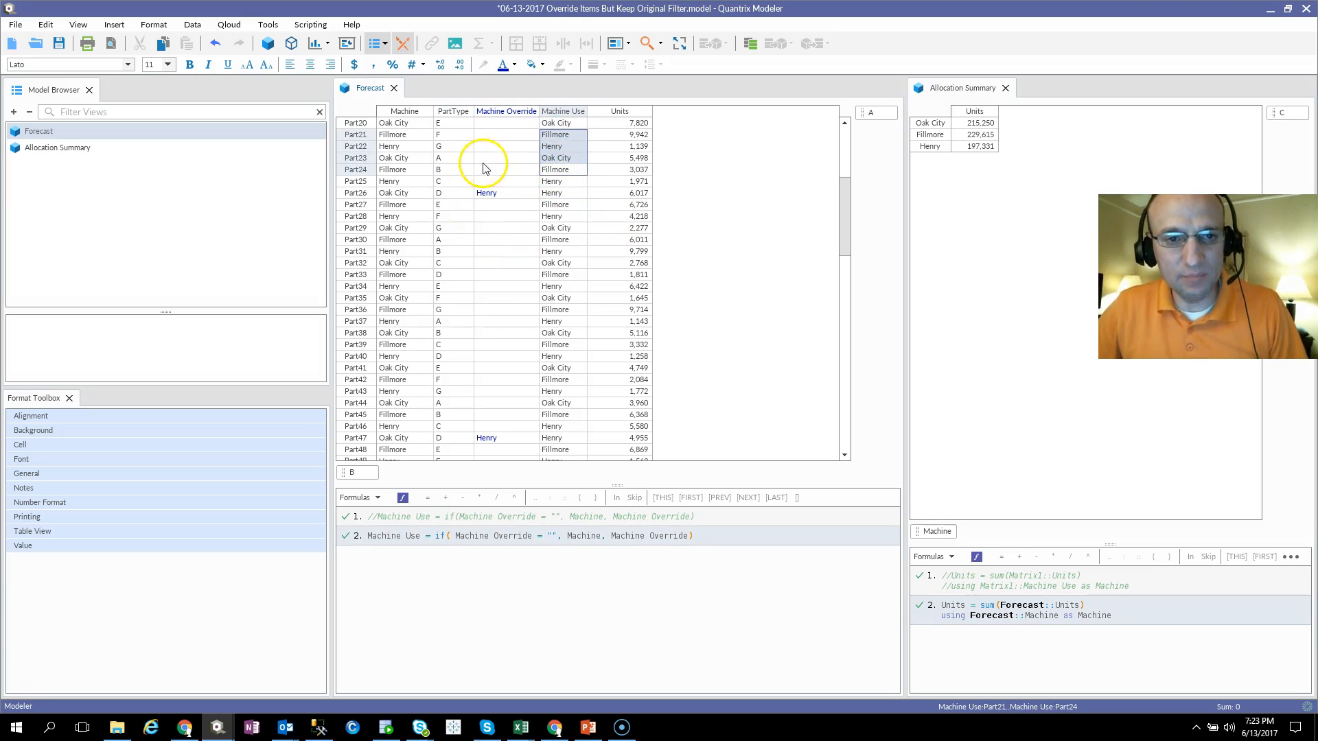
{"action": "left_click", "coordinate": [555, 158]}
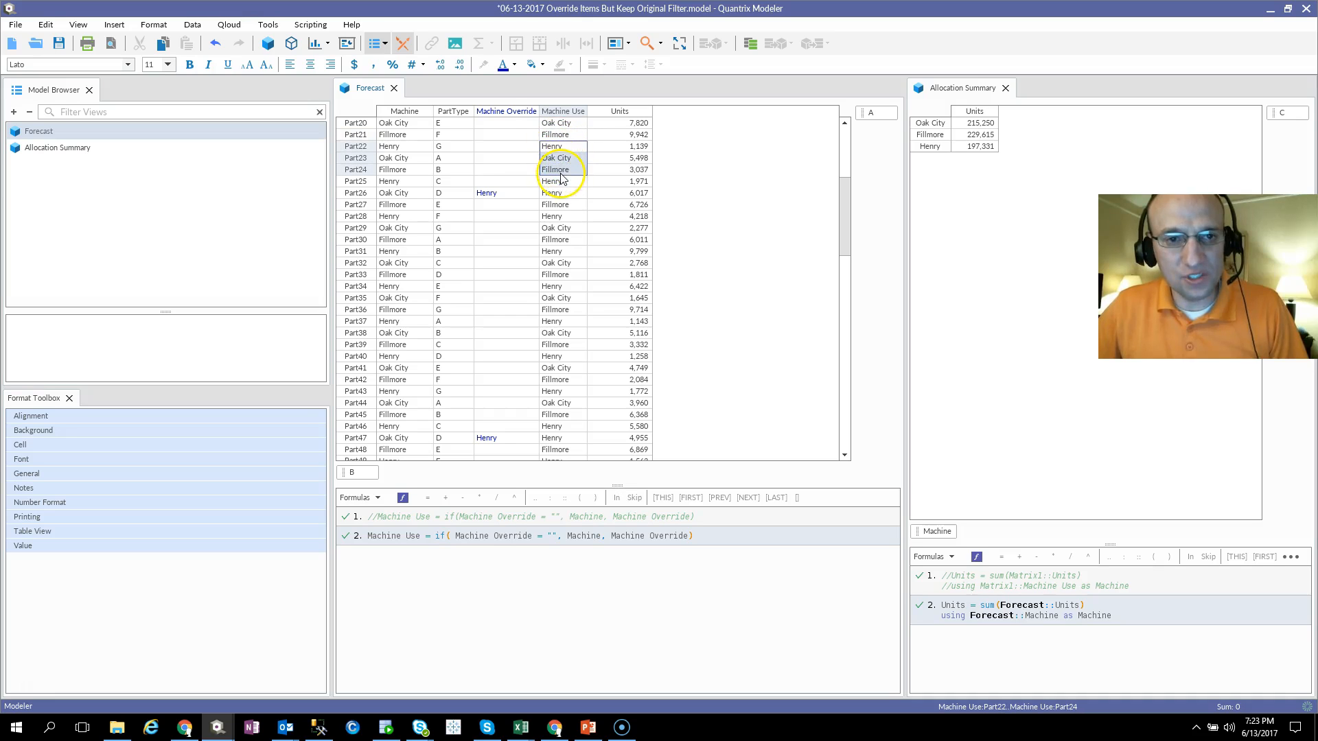
{"action": "left_click_drag", "start_coordinate": [409, 135], "coordinate": [410, 181]}
{"action": "left_click_drag", "start_coordinate": [567, 134], "coordinate": [554, 182]}
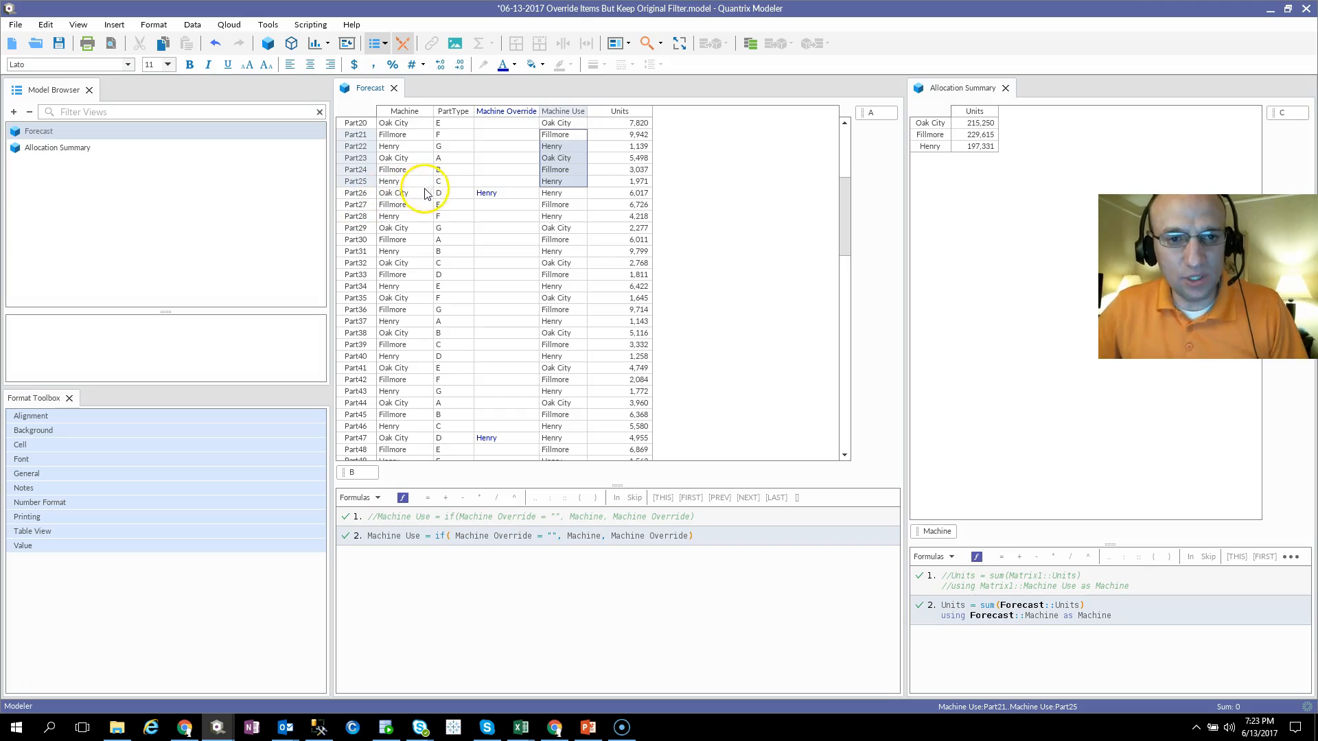
Step: Filter the Forecast matrix to the parts with Machine Oak City and PartType D
{"action": "left_click", "coordinate": [416, 193]}
{"action": "right_click", "coordinate": [415, 193]}
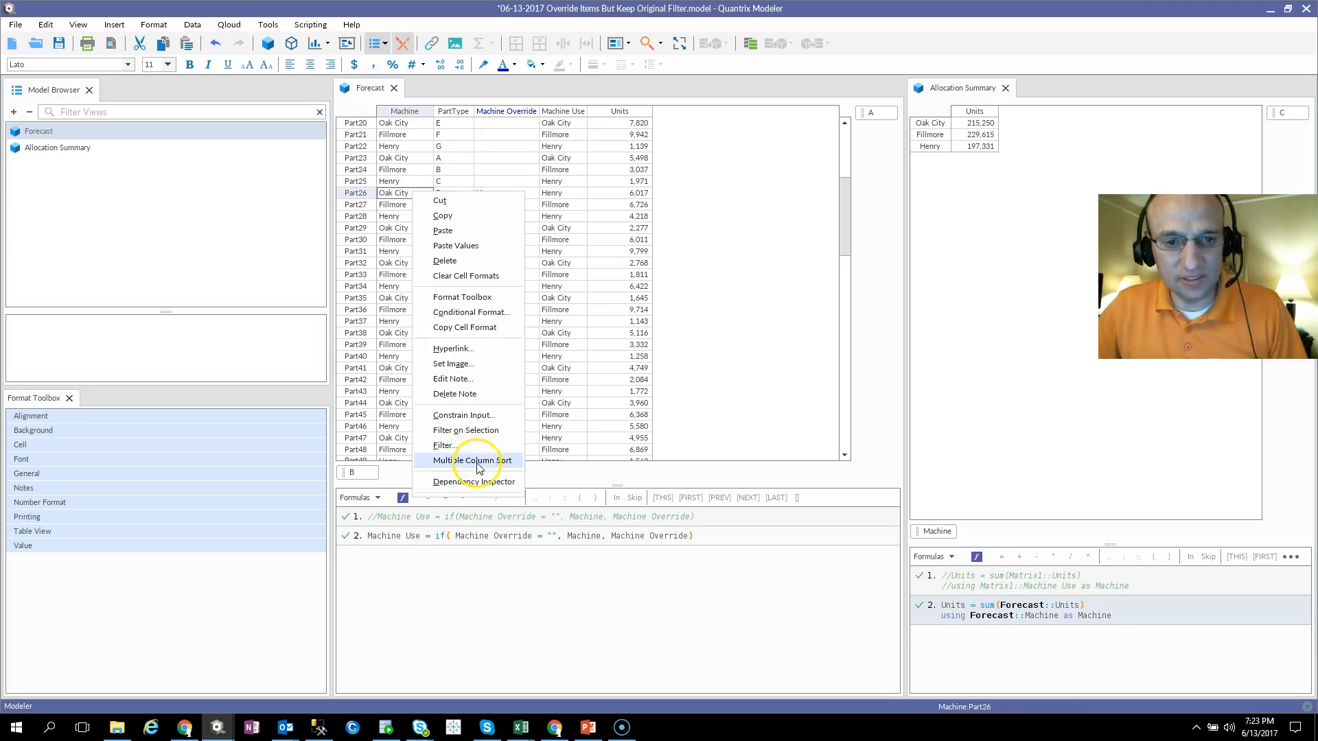
{"action": "left_click", "coordinate": [475, 430]}
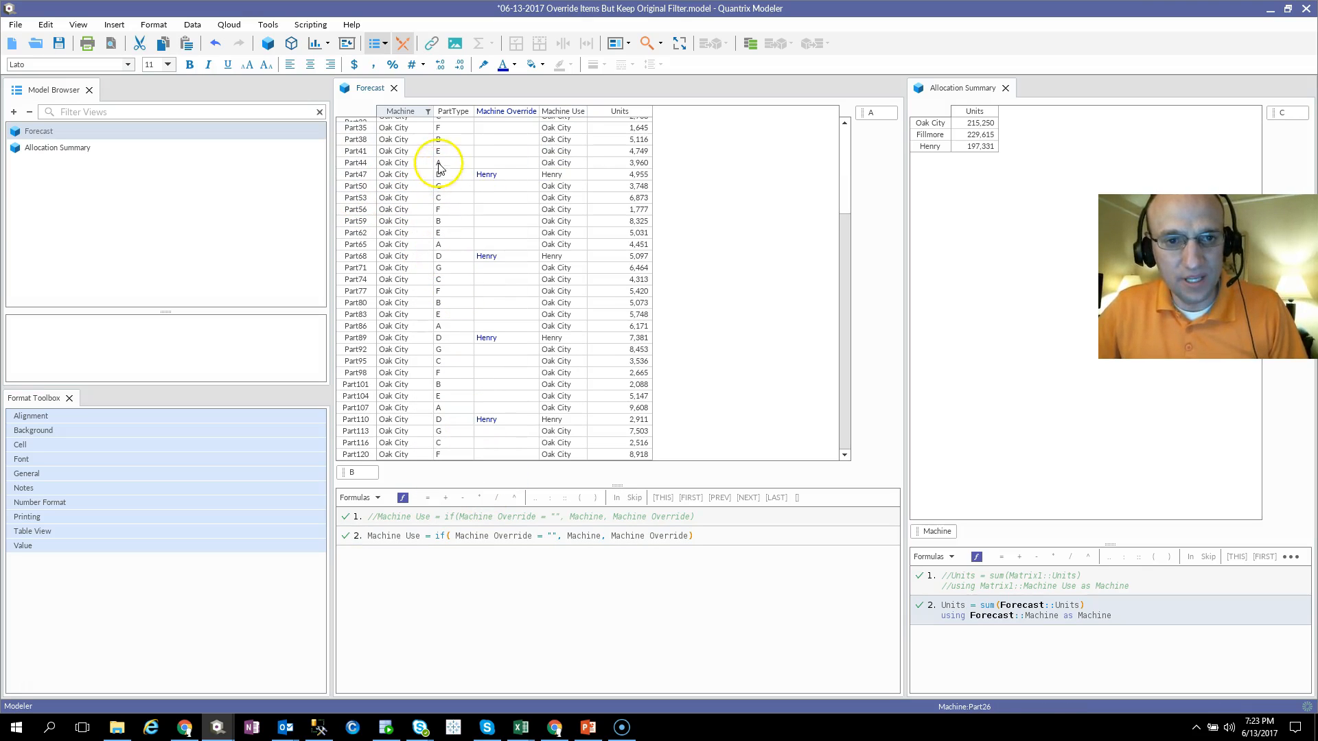
{"action": "left_click", "coordinate": [452, 176]}
{"action": "right_click", "coordinate": [451, 181]}
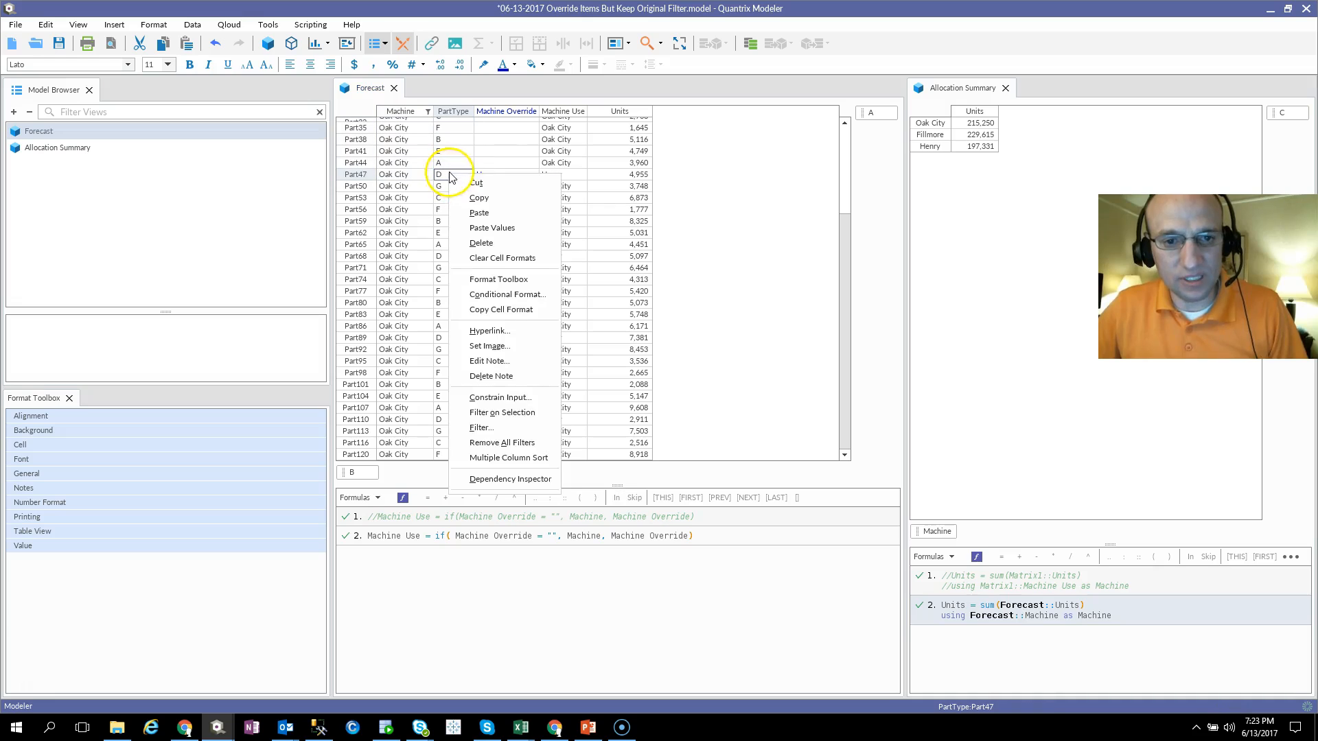
{"action": "left_click", "coordinate": [484, 417]}
Step: Compare the Machine Override and Machine Use values of Part26 with the units in the Allocation Summary
{"action": "left_click", "coordinate": [498, 124]}
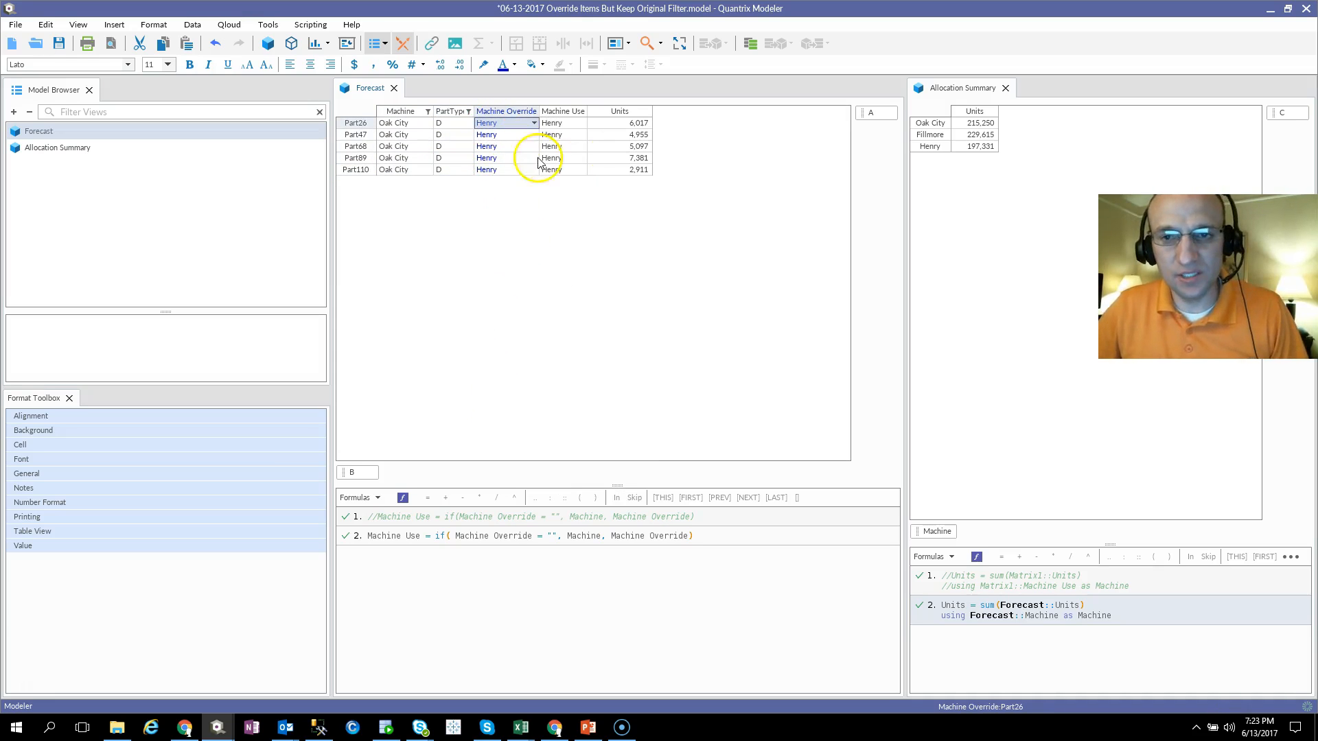
{"action": "left_click", "coordinate": [578, 126]}
{"action": "left_click", "coordinate": [954, 146]}
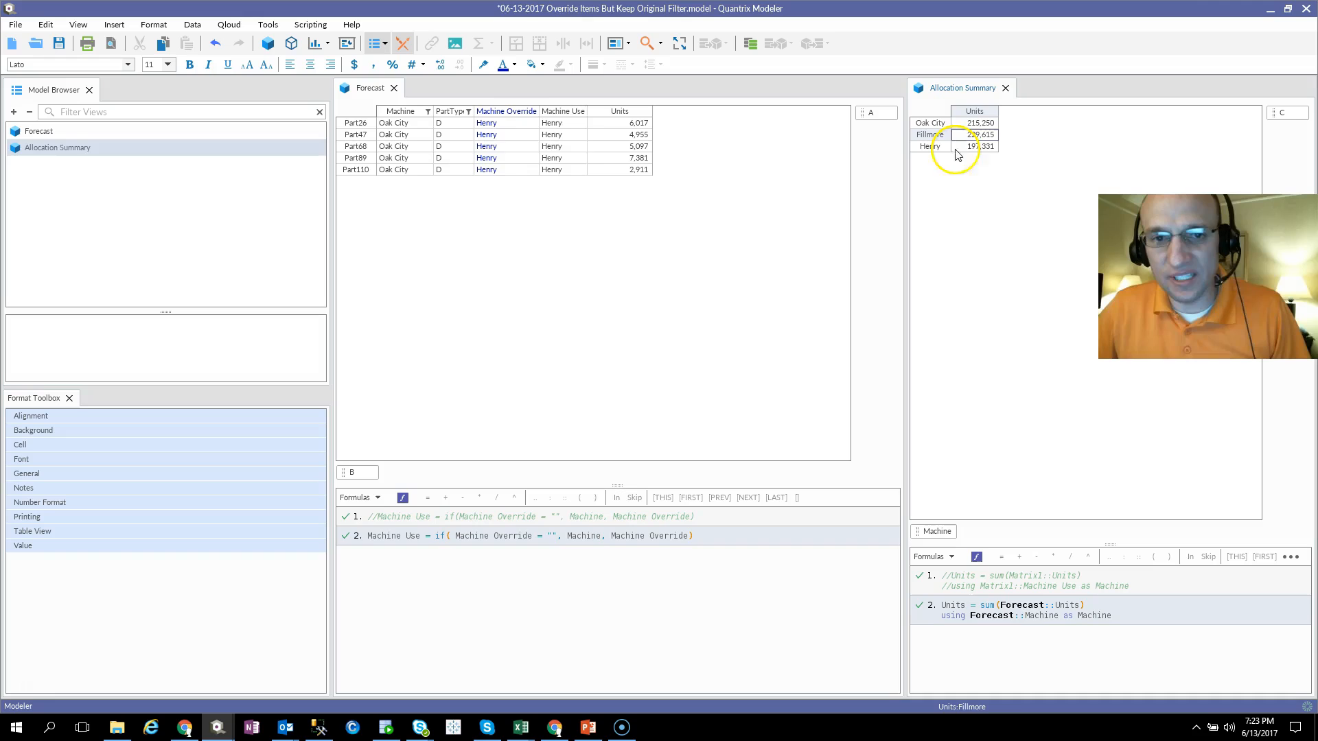
Step: Try Oak City as the Machine Override for Part68, undo it, and check the Oak City and Fillmore units in the Allocation Summary
{"action": "left_click", "coordinate": [506, 147]}
{"action": "left_click", "coordinate": [533, 147]}
{"action": "left_click", "coordinate": [529, 157]}
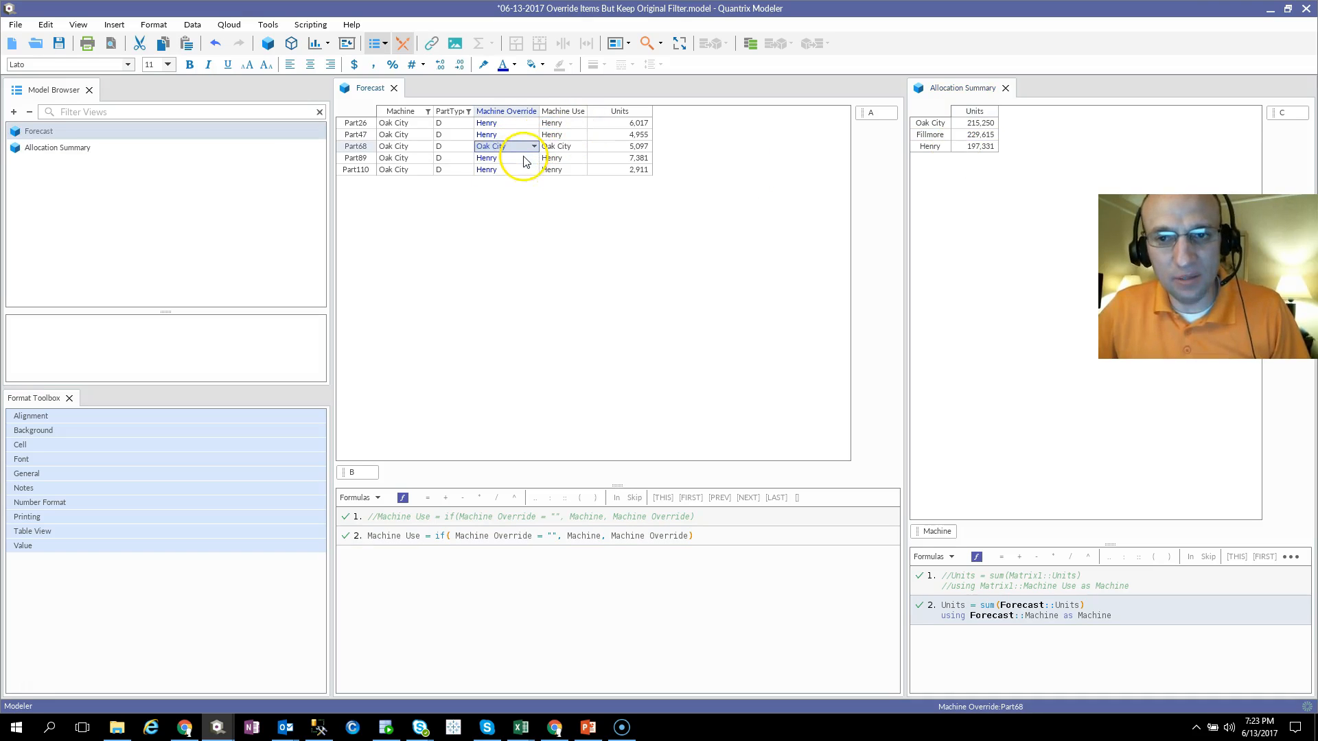
{"action": "key", "text": "ctrl+z"}
{"action": "left_click", "coordinate": [979, 134]}
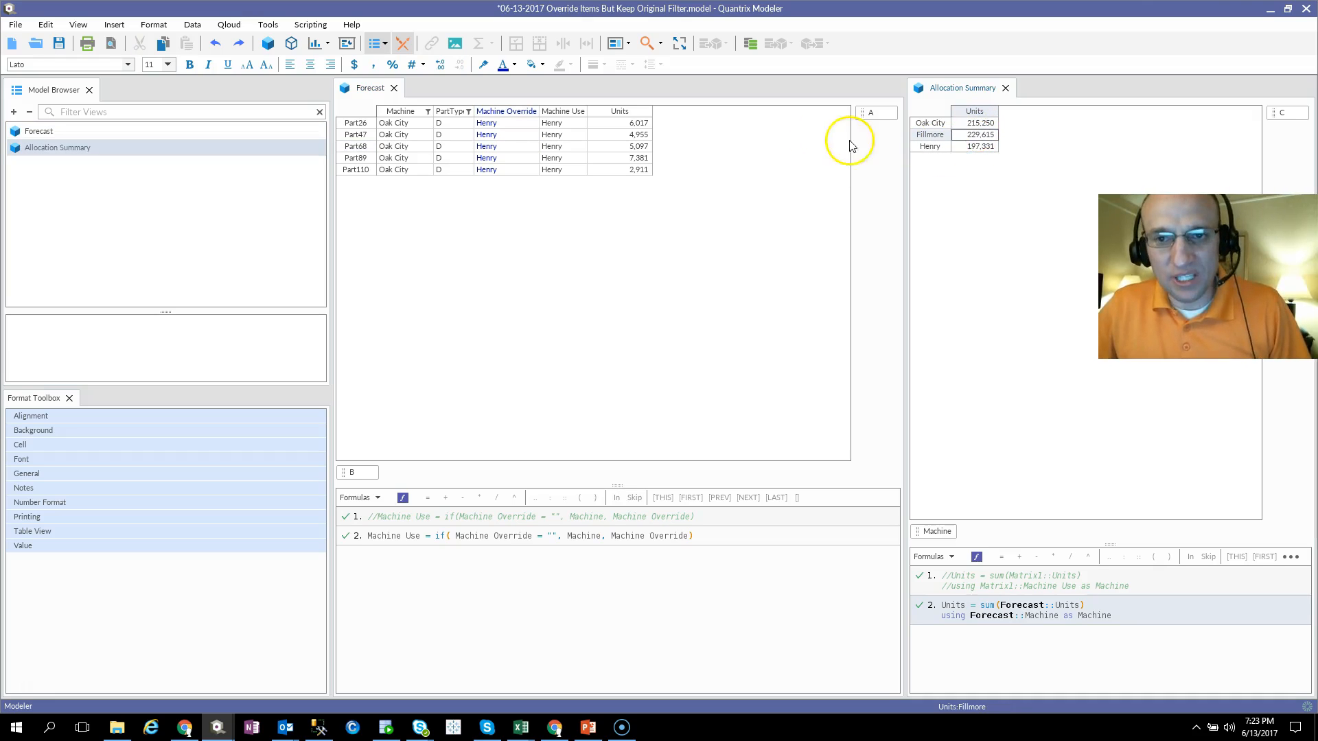
{"action": "left_click", "coordinate": [990, 125]}
{"action": "left_click", "coordinate": [979, 135]}
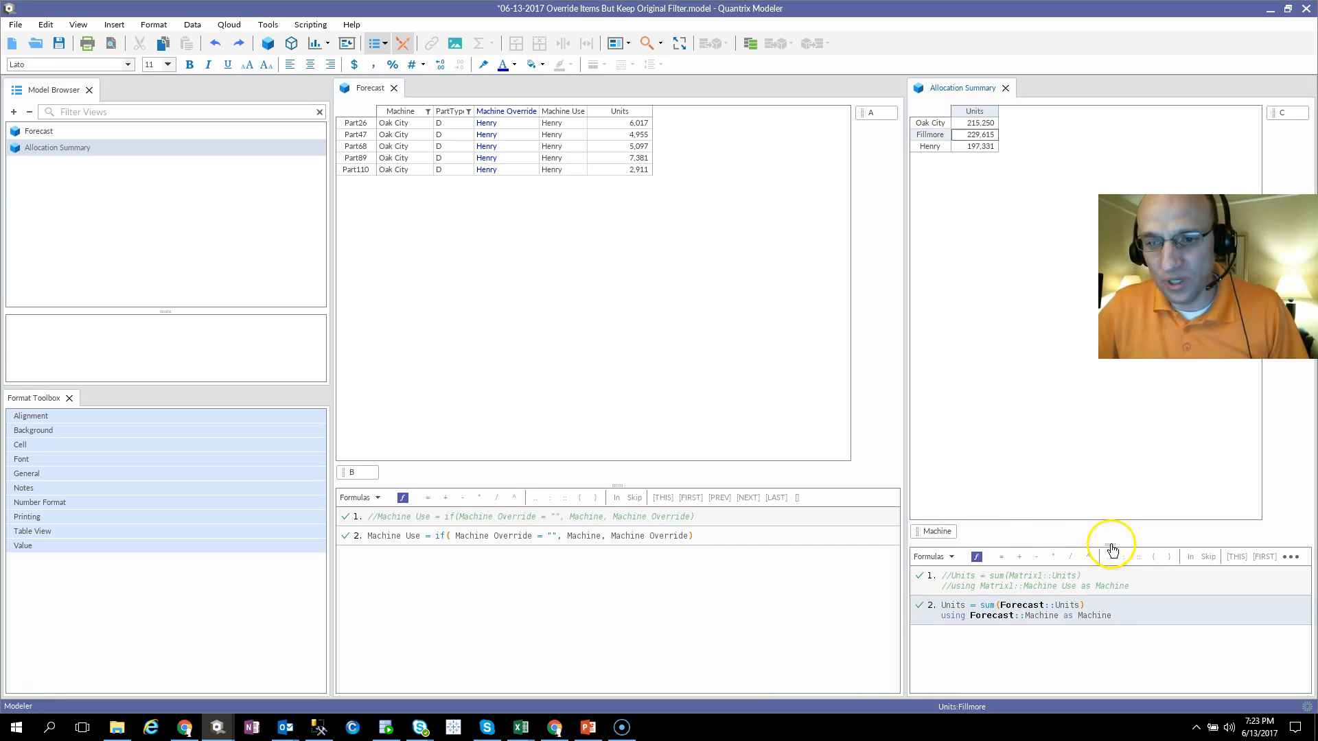
Step: Change the Allocation Summary formula to Units = sum(Forecast::Units) using Forecast::Machine Use as Machine, and check Henry's units against the overrides
{"action": "left_click_drag", "start_coordinate": [1105, 546], "coordinate": [1099, 497]}
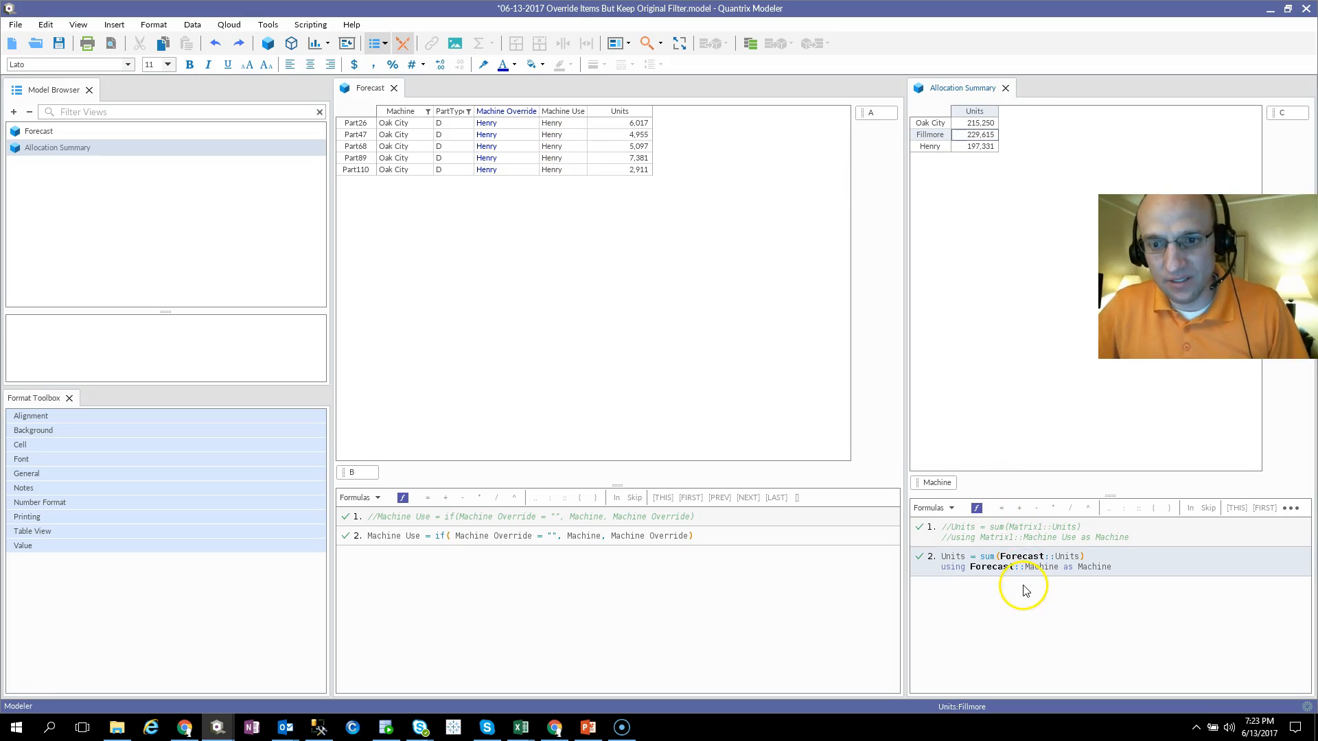
{"action": "left_click", "coordinate": [1001, 574]}
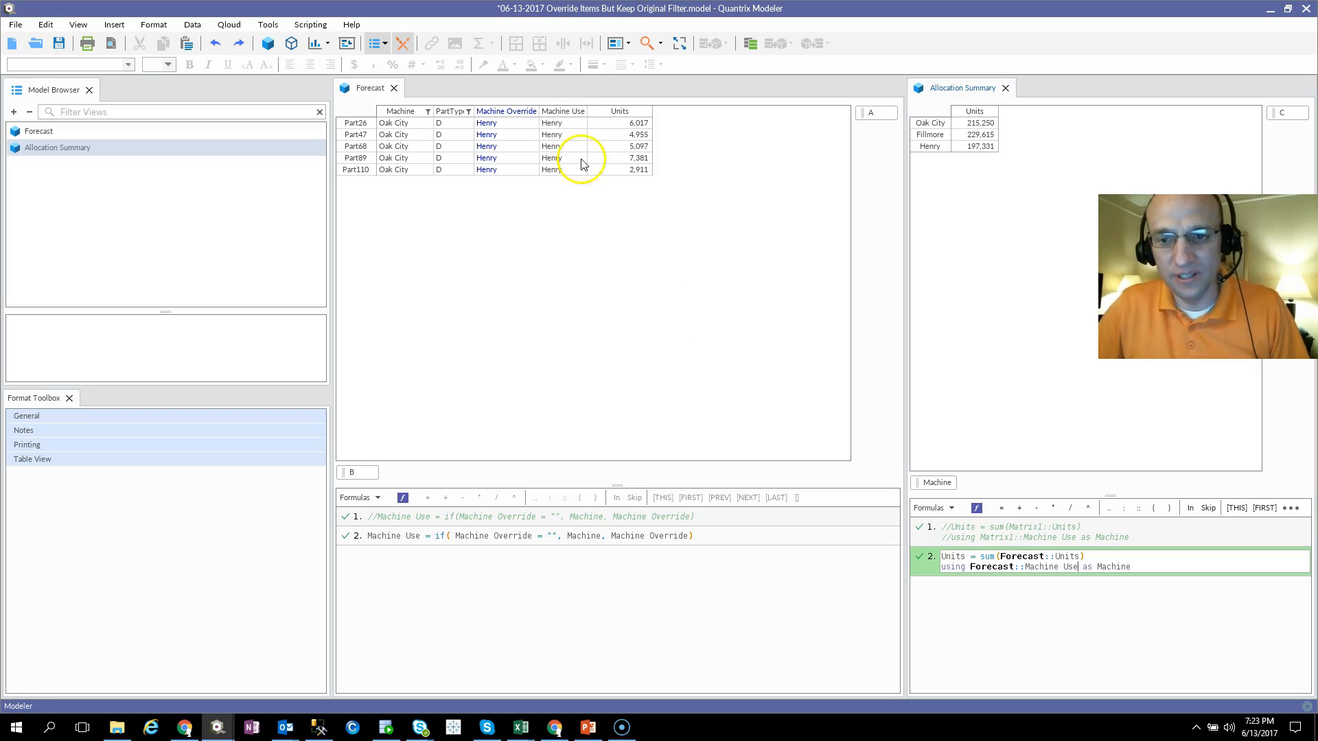
{"action": "key", "text": "Return"}
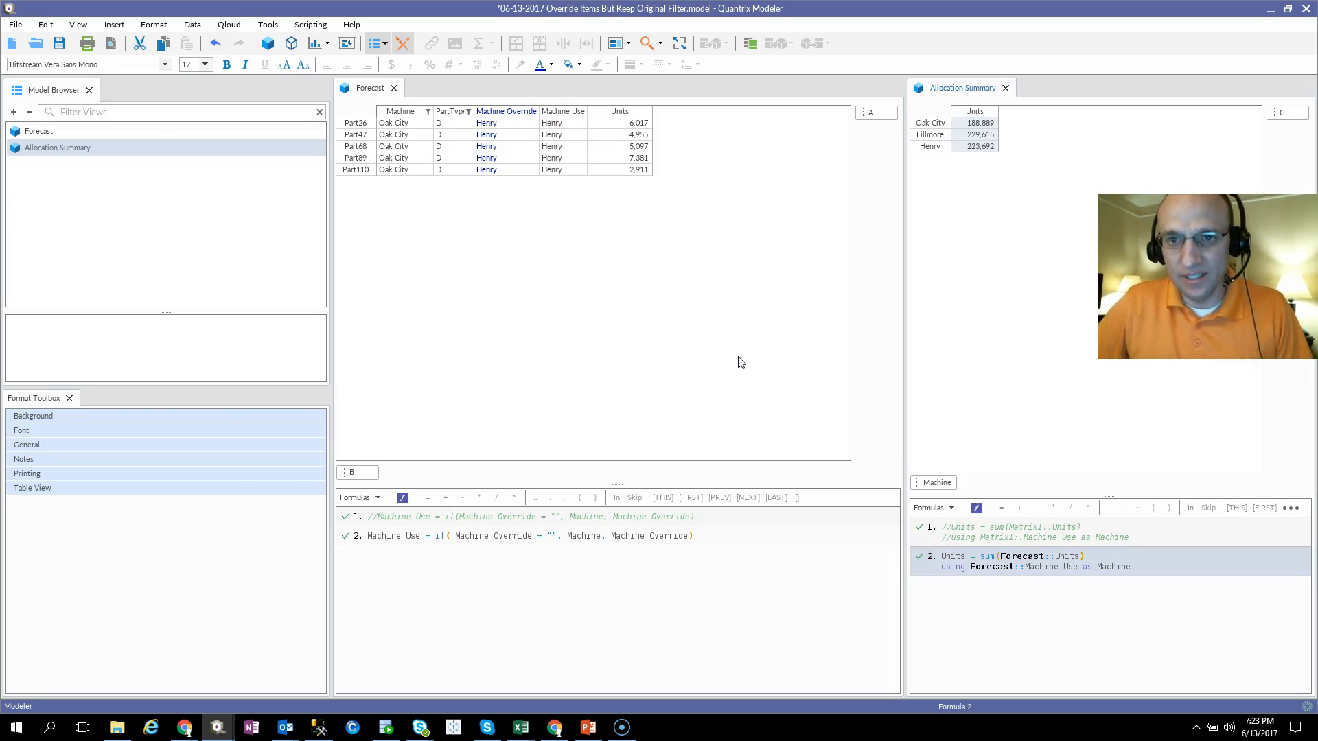
{"action": "left_click", "coordinate": [980, 148]}
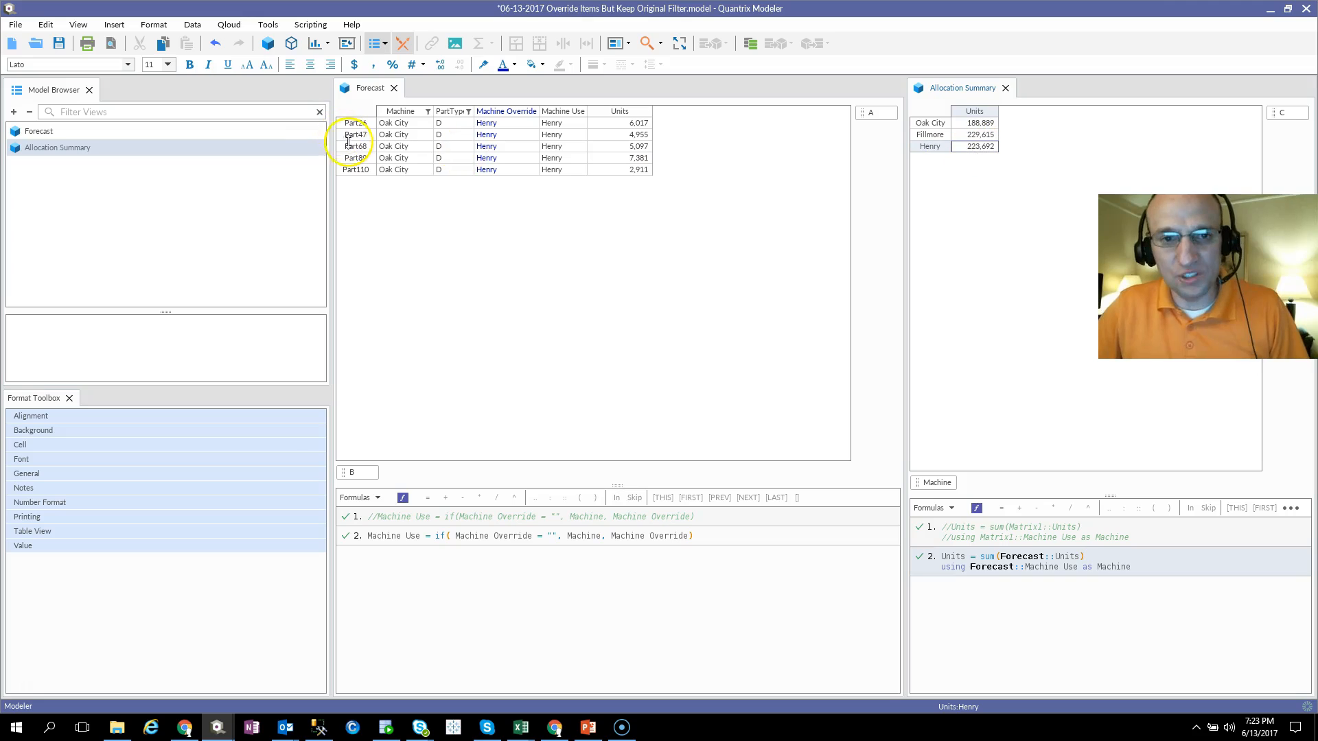
{"action": "left_click", "coordinate": [492, 159]}
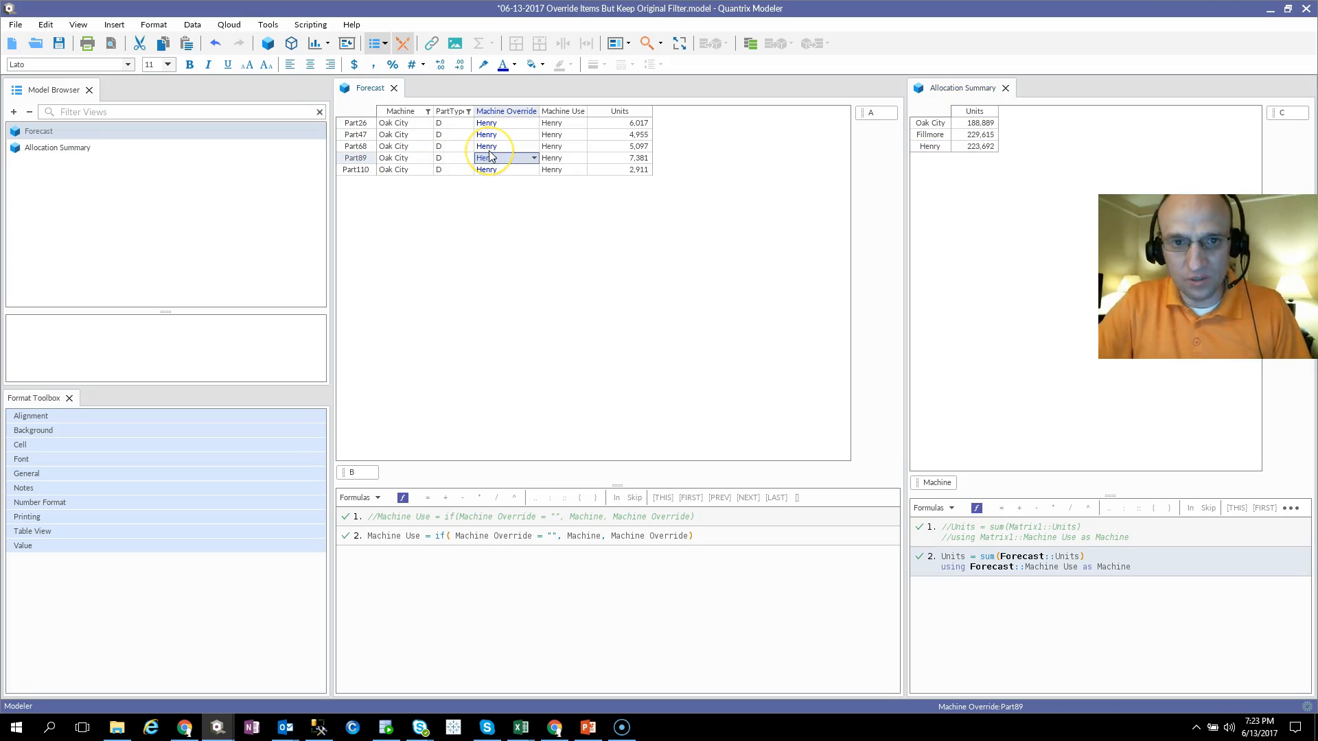
{"action": "key", "text": "shift+Down"}
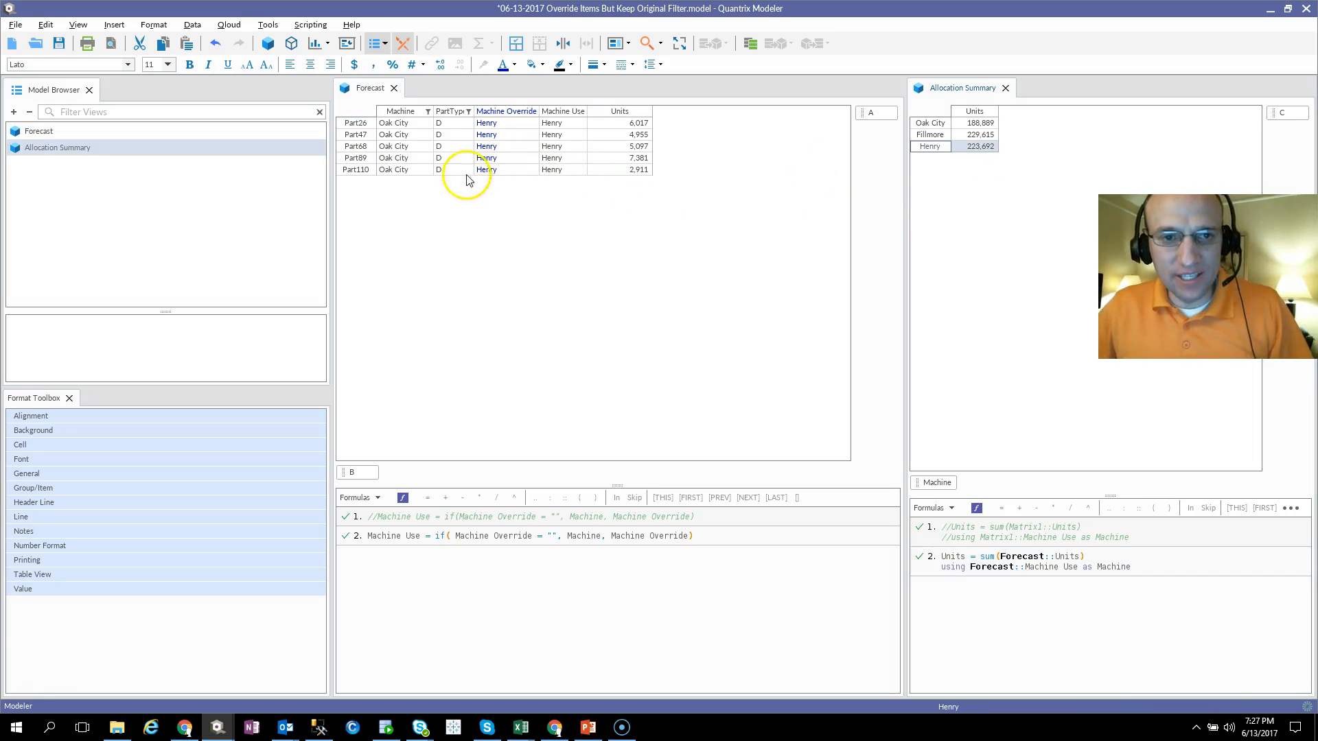
Step: Remove the PartType D filter from the Forecast matrix and filter the Oak City parts to PartType G
{"action": "left_click", "coordinate": [446, 112]}
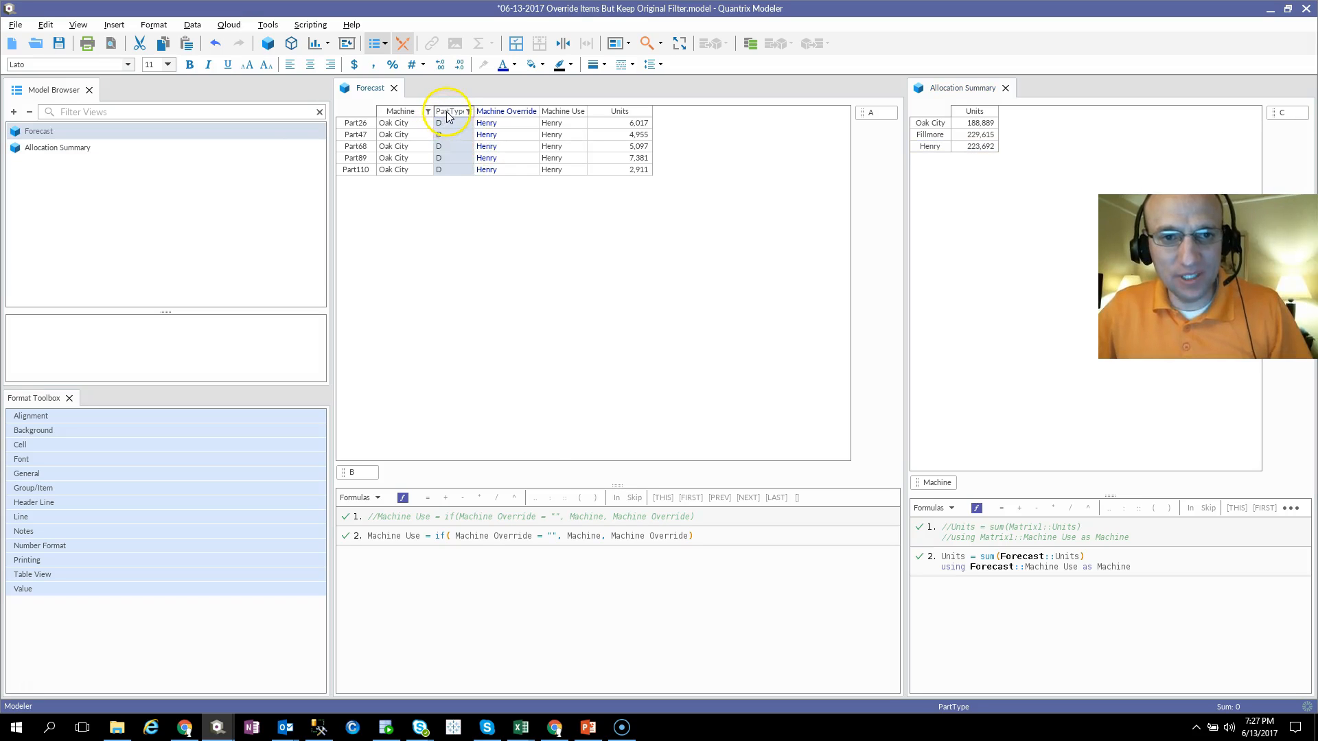
{"action": "right_click", "coordinate": [446, 112]}
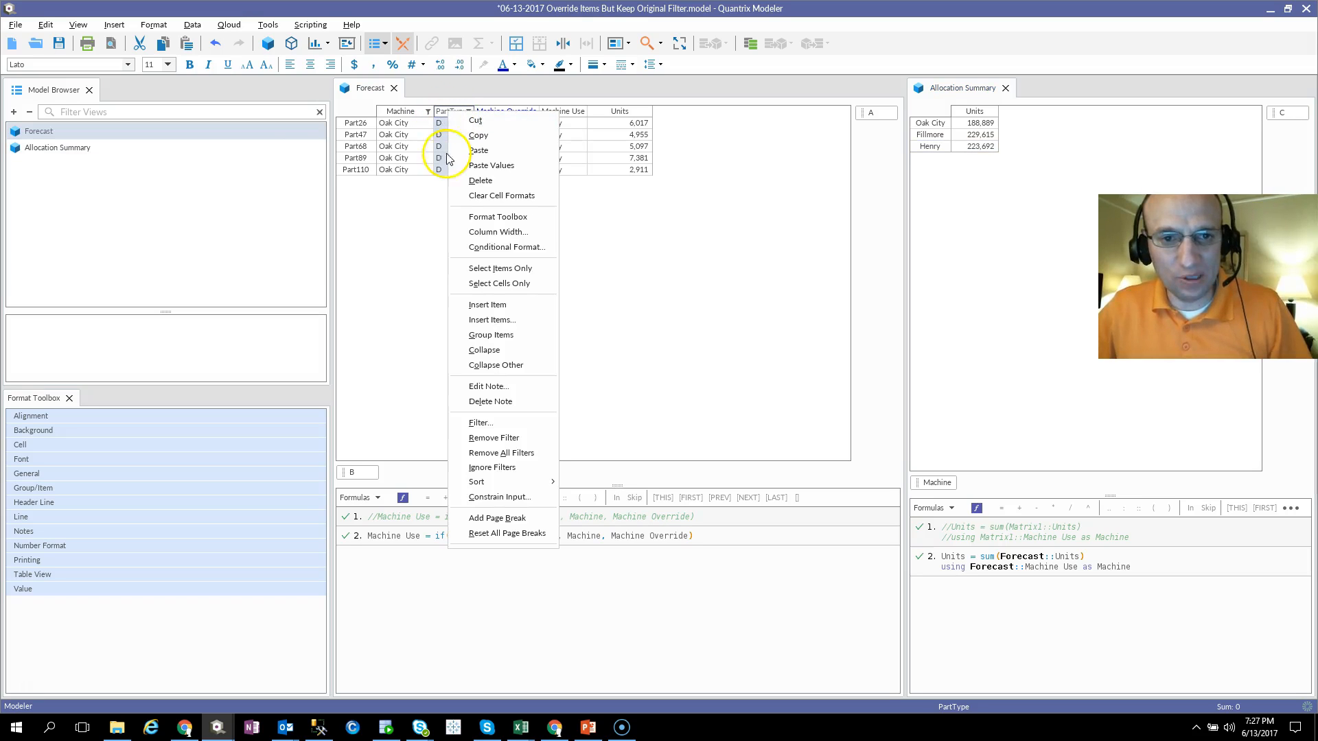
{"action": "left_click", "coordinate": [483, 435]}
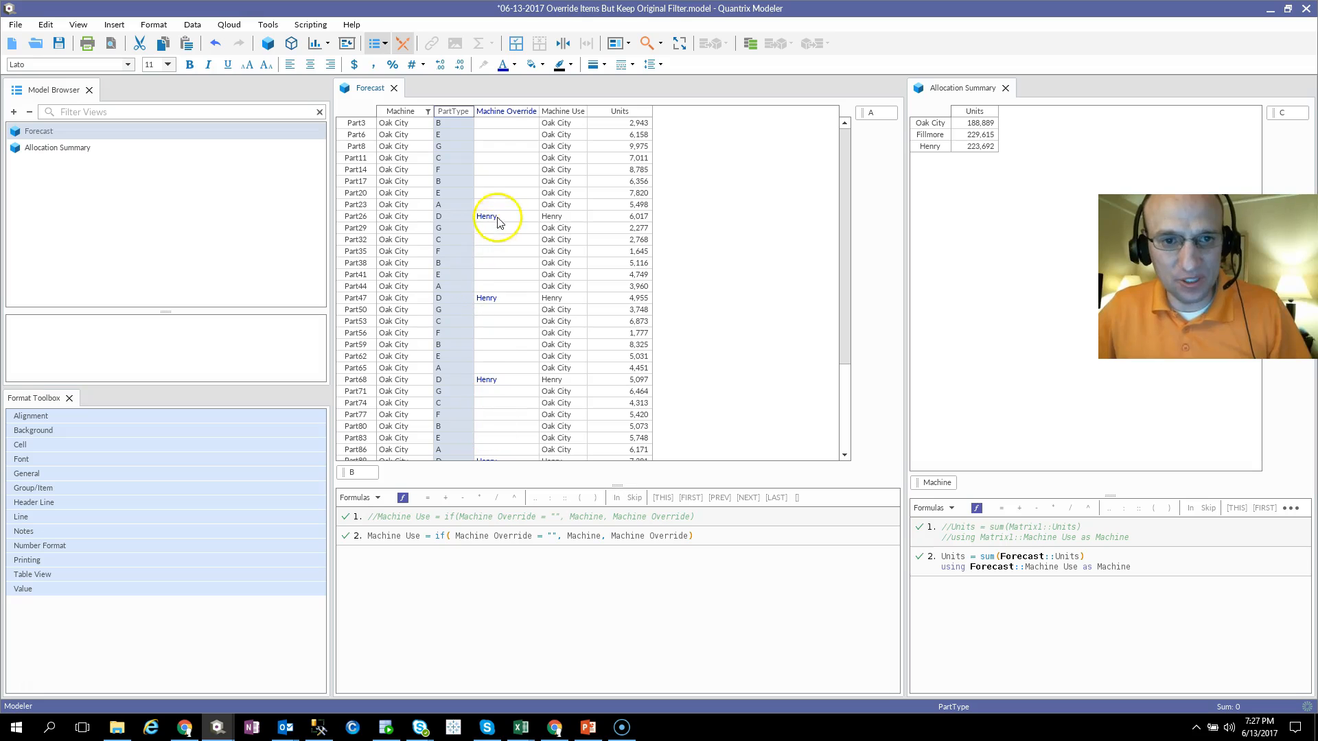
{"action": "left_click", "coordinate": [437, 228]}
{"action": "right_click", "coordinate": [439, 228]}
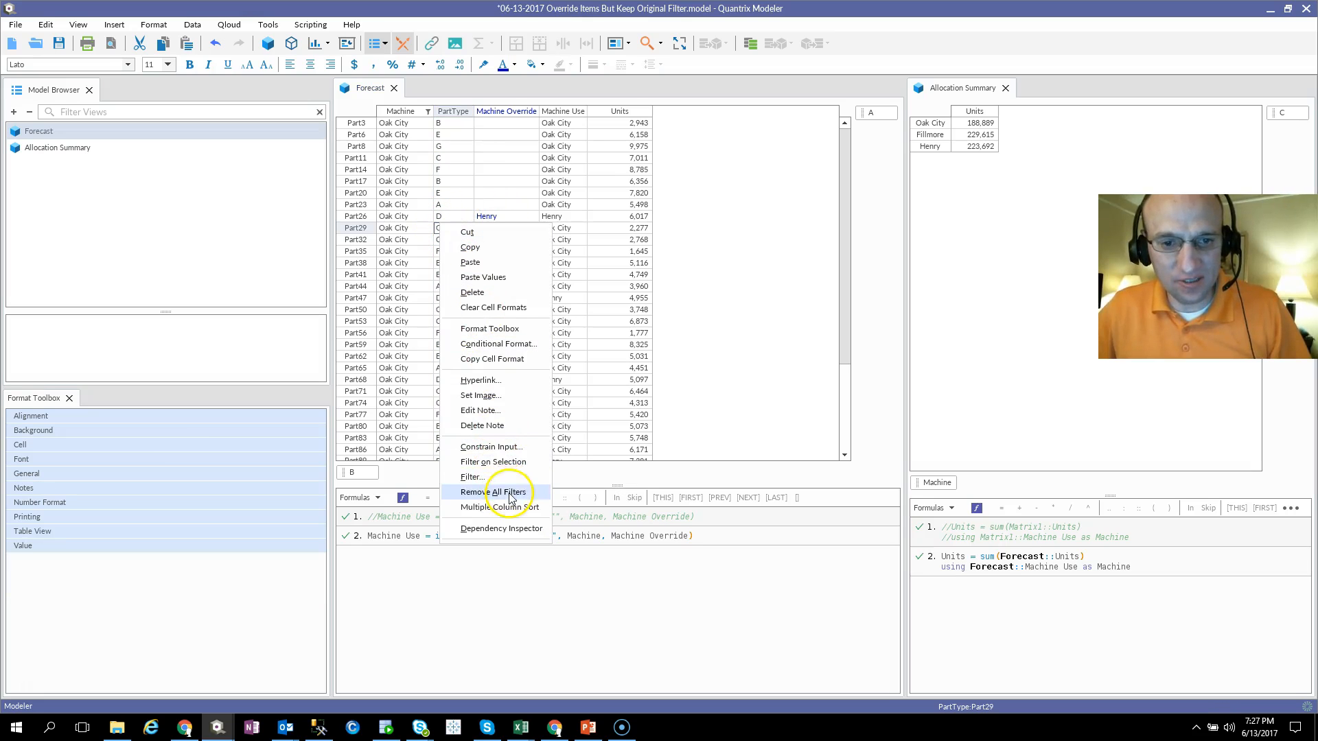
{"action": "left_click", "coordinate": [498, 463]}
{"action": "left_click", "coordinate": [443, 111]}
{"action": "left_click", "coordinate": [449, 123]}
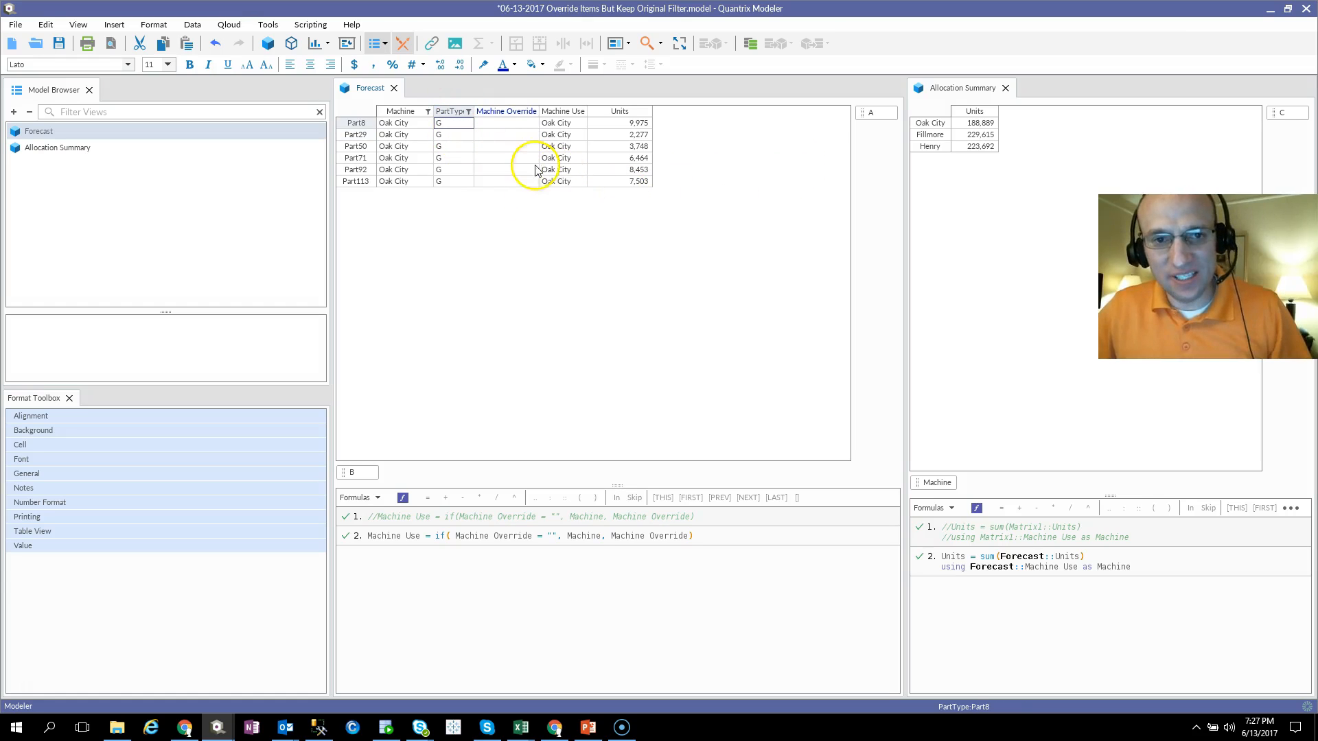
Step: Add a new machine item named Bowens below Henry in the Allocation Summary matrix
{"action": "left_click", "coordinate": [941, 147]}
{"action": "key", "text": "Return"}
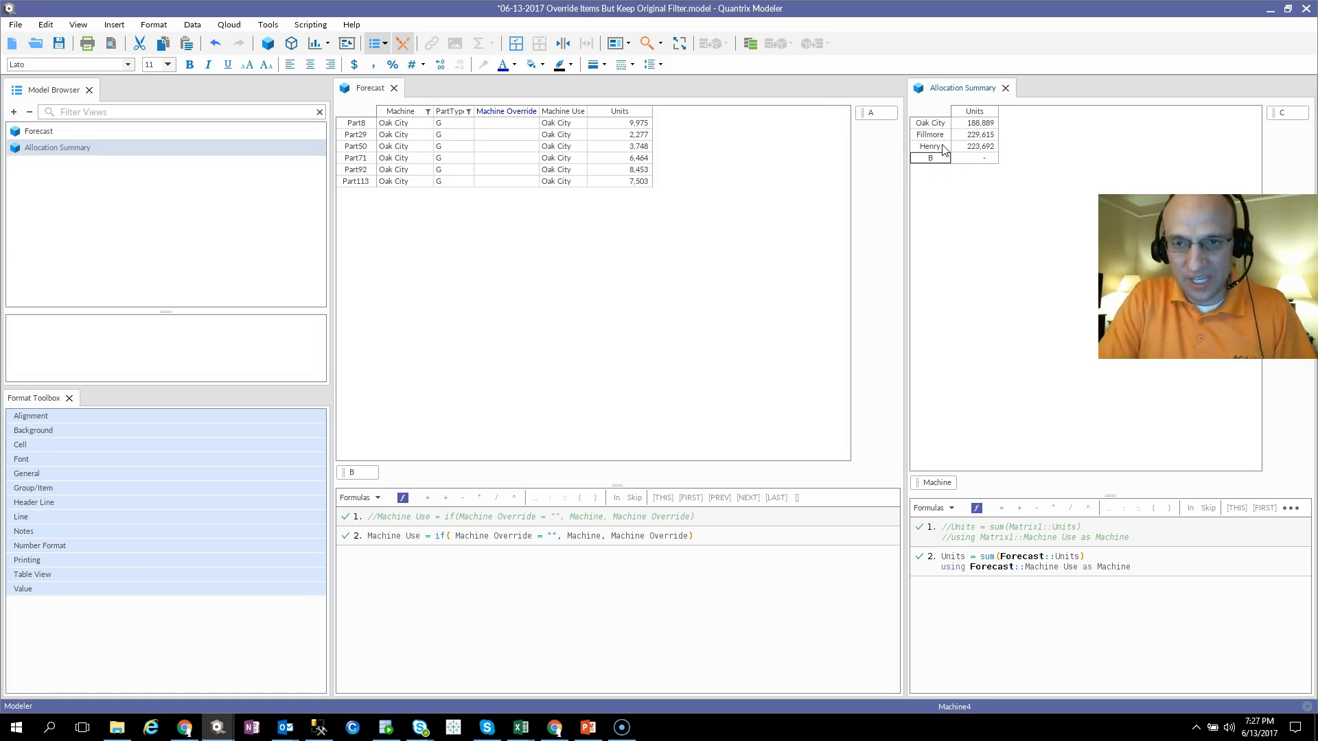
{"action": "type", "text": "Bowens"}
Step: Set the Machine Override of Part8, Part29 and Part50 to Bowens
{"action": "left_click", "coordinate": [506, 122]}
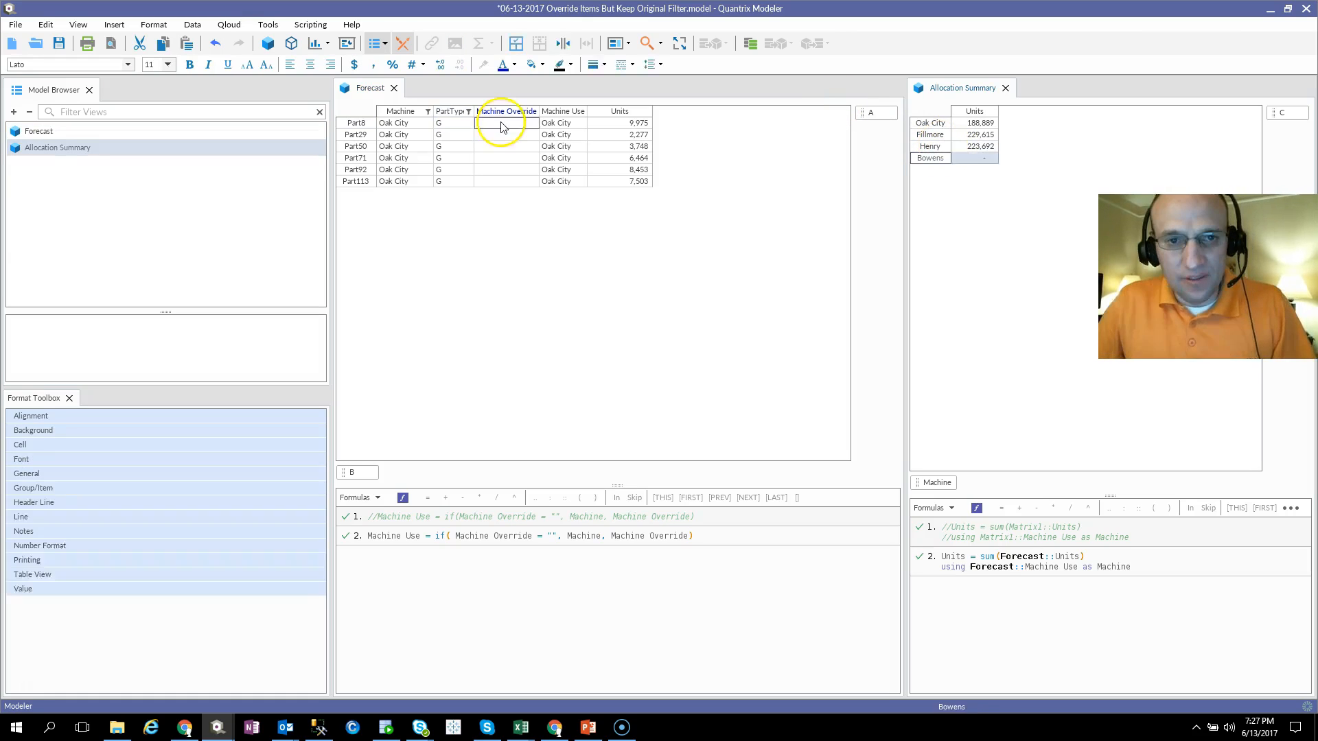
{"action": "left_click", "coordinate": [516, 123]}
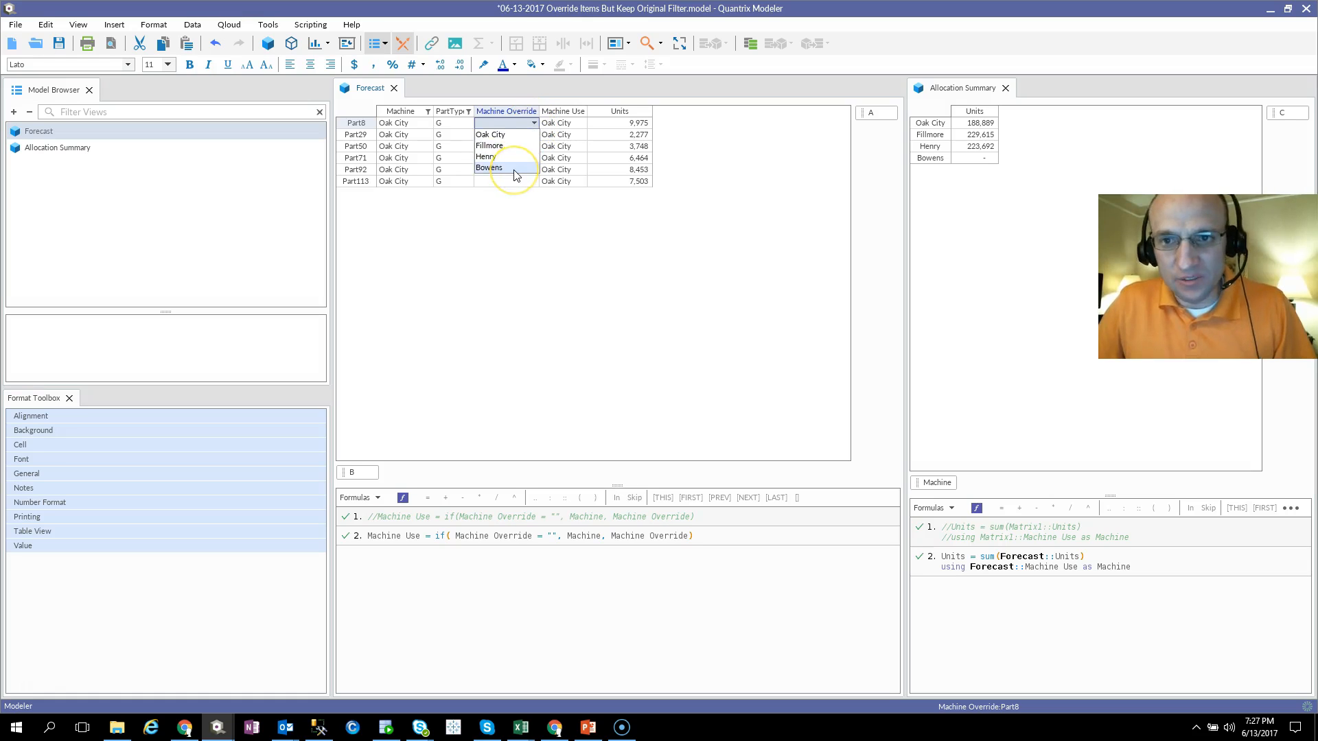
{"action": "left_click", "coordinate": [516, 169]}
{"action": "left_click", "coordinate": [522, 134]}
{"action": "left_click", "coordinate": [533, 134]}
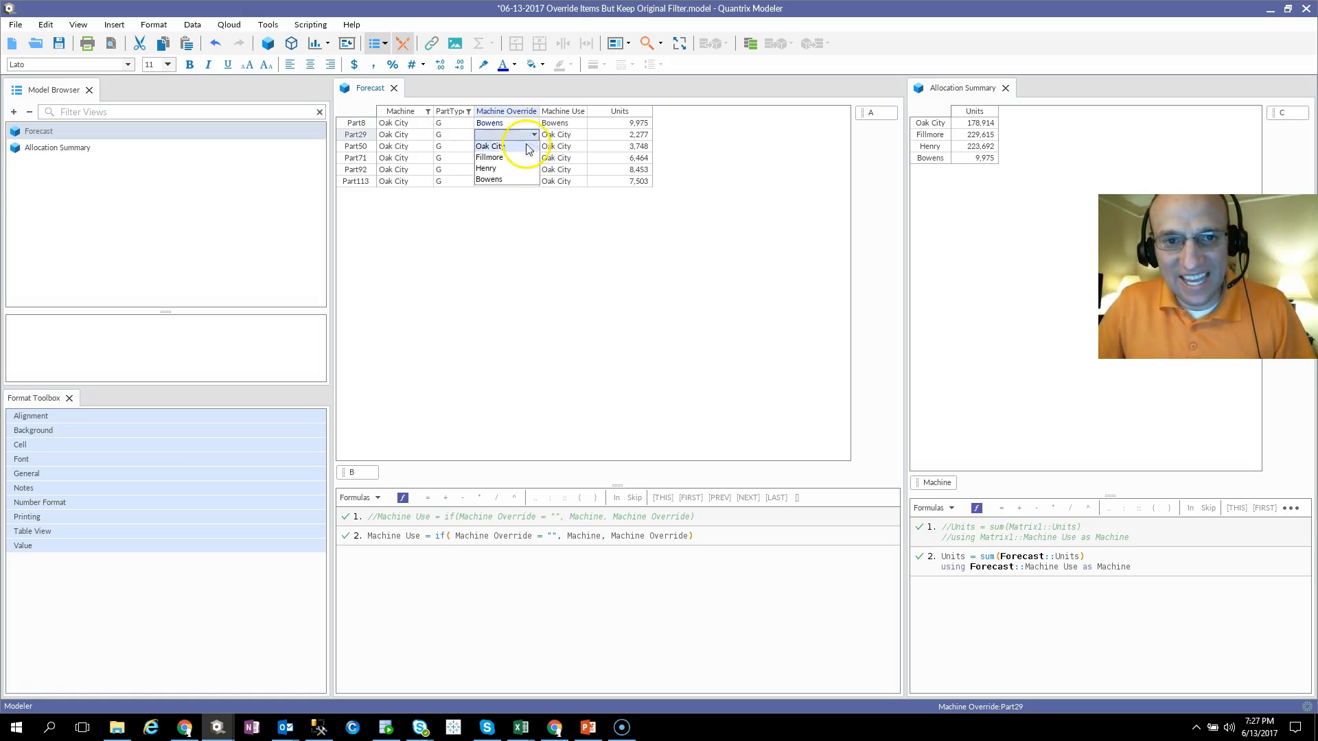
{"action": "left_click", "coordinate": [508, 179]}
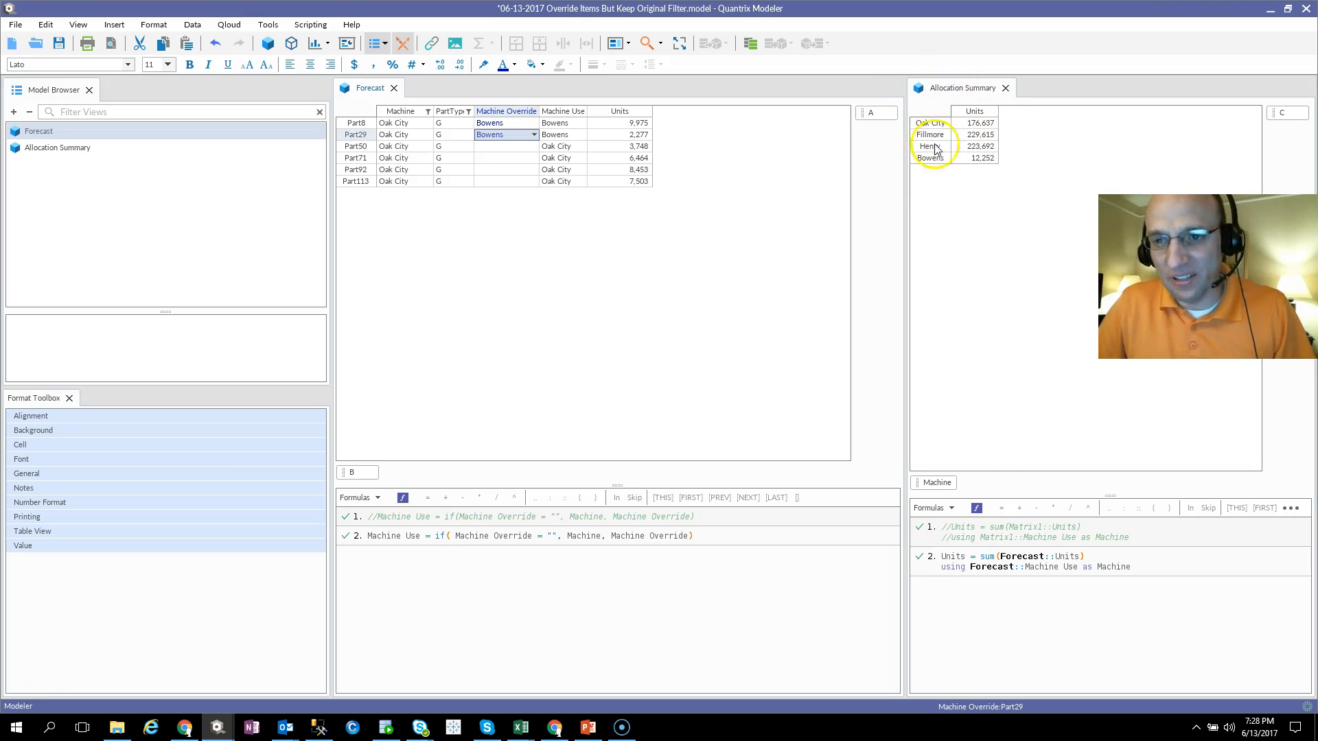
{"action": "left_click", "coordinate": [543, 148]}
{"action": "left_click", "coordinate": [526, 147]}
{"action": "left_click", "coordinate": [533, 146]}
{"action": "left_click", "coordinate": [512, 193]}
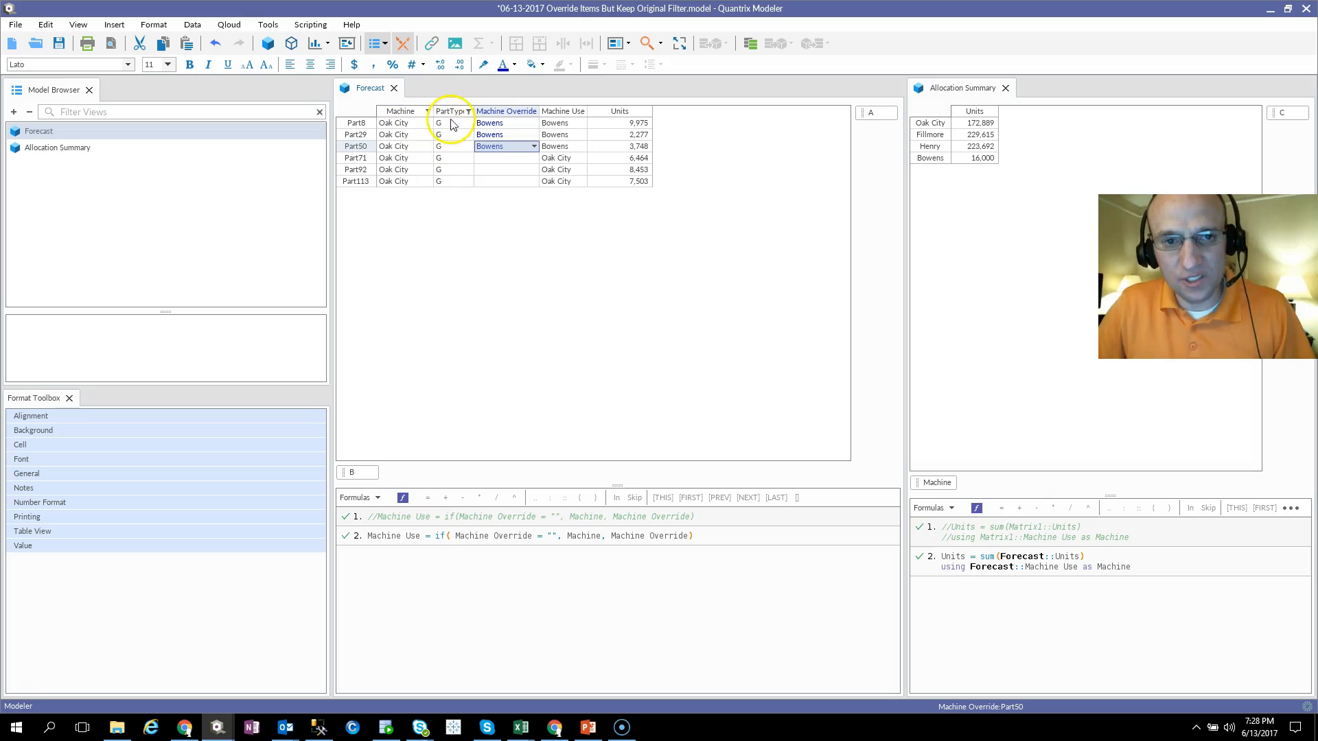
Step: Set the Machine Override of Part71 and Part92 to Bowens
{"action": "left_click", "coordinate": [535, 157]}
{"action": "left_click", "coordinate": [534, 158]}
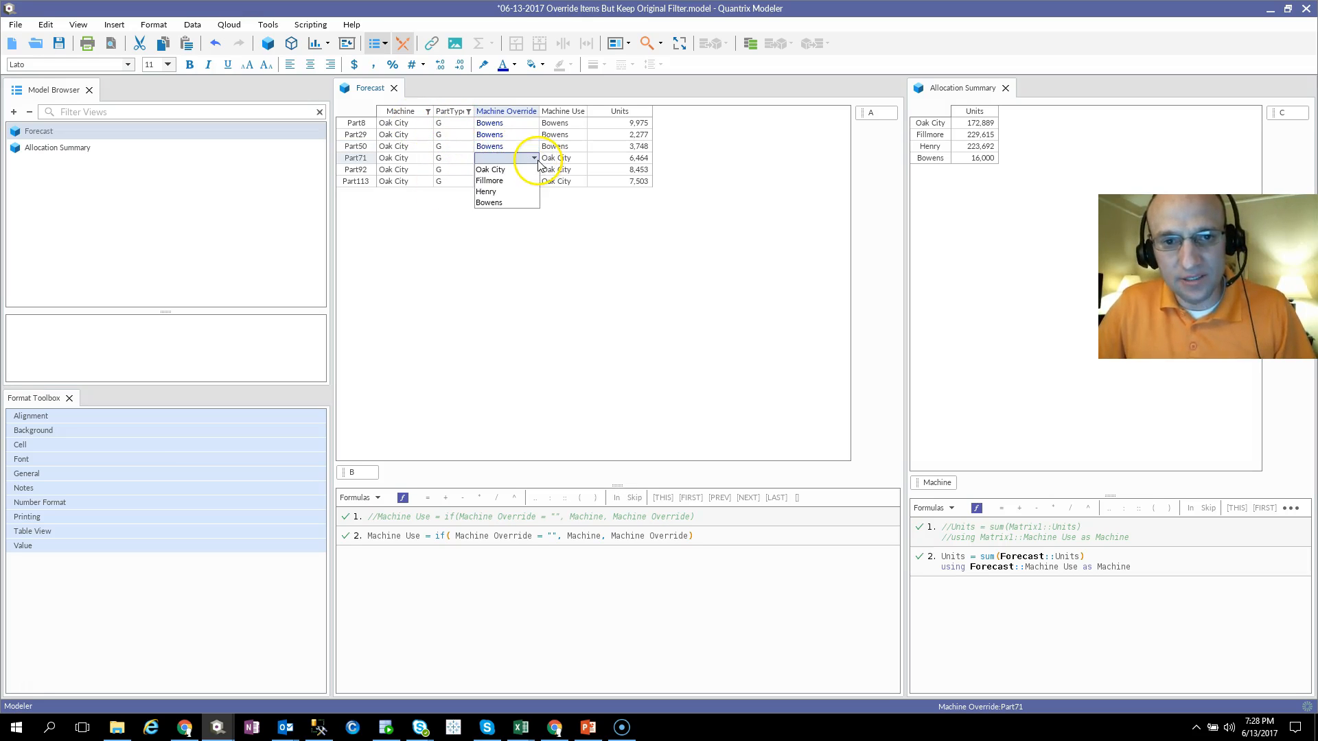
{"action": "left_click", "coordinate": [528, 171]}
{"action": "left_click", "coordinate": [534, 171]}
{"action": "left_click", "coordinate": [534, 159]}
{"action": "left_click", "coordinate": [533, 158]}
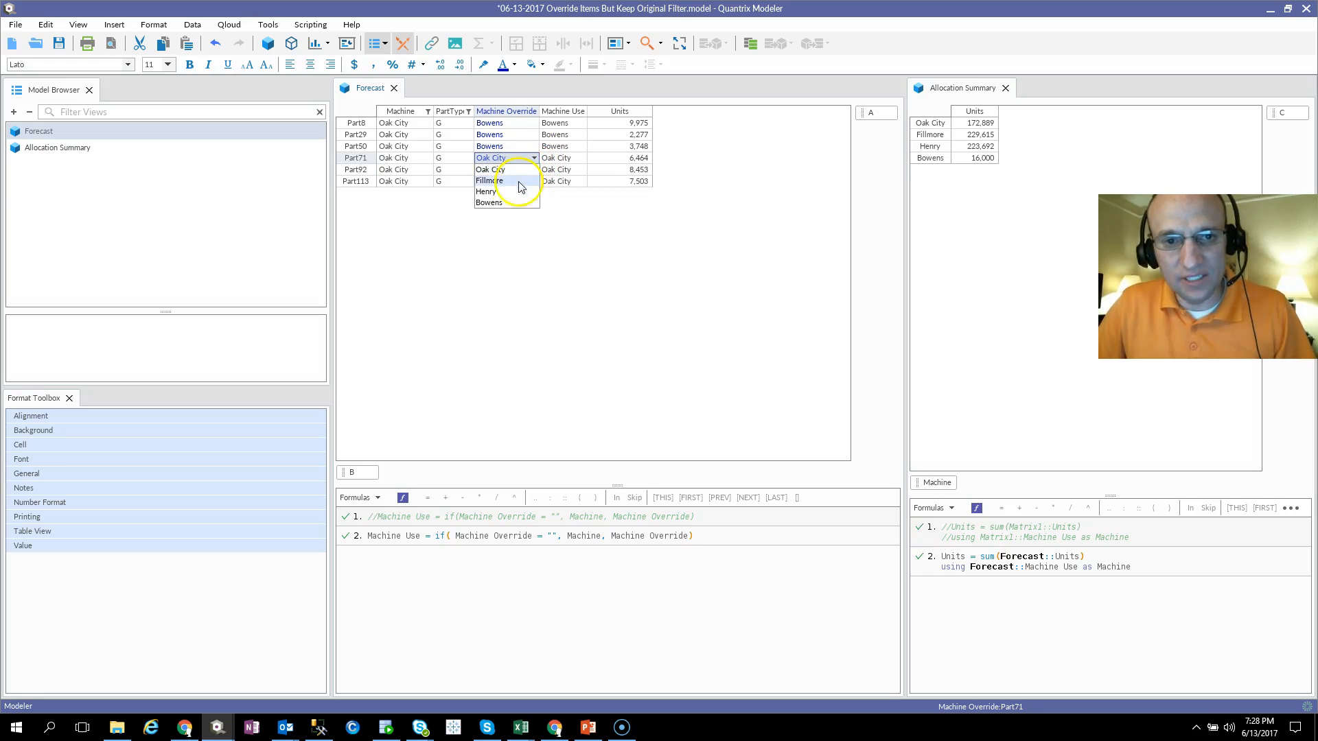
{"action": "left_click", "coordinate": [517, 203]}
{"action": "left_click", "coordinate": [534, 169]}
{"action": "left_click", "coordinate": [534, 170]}
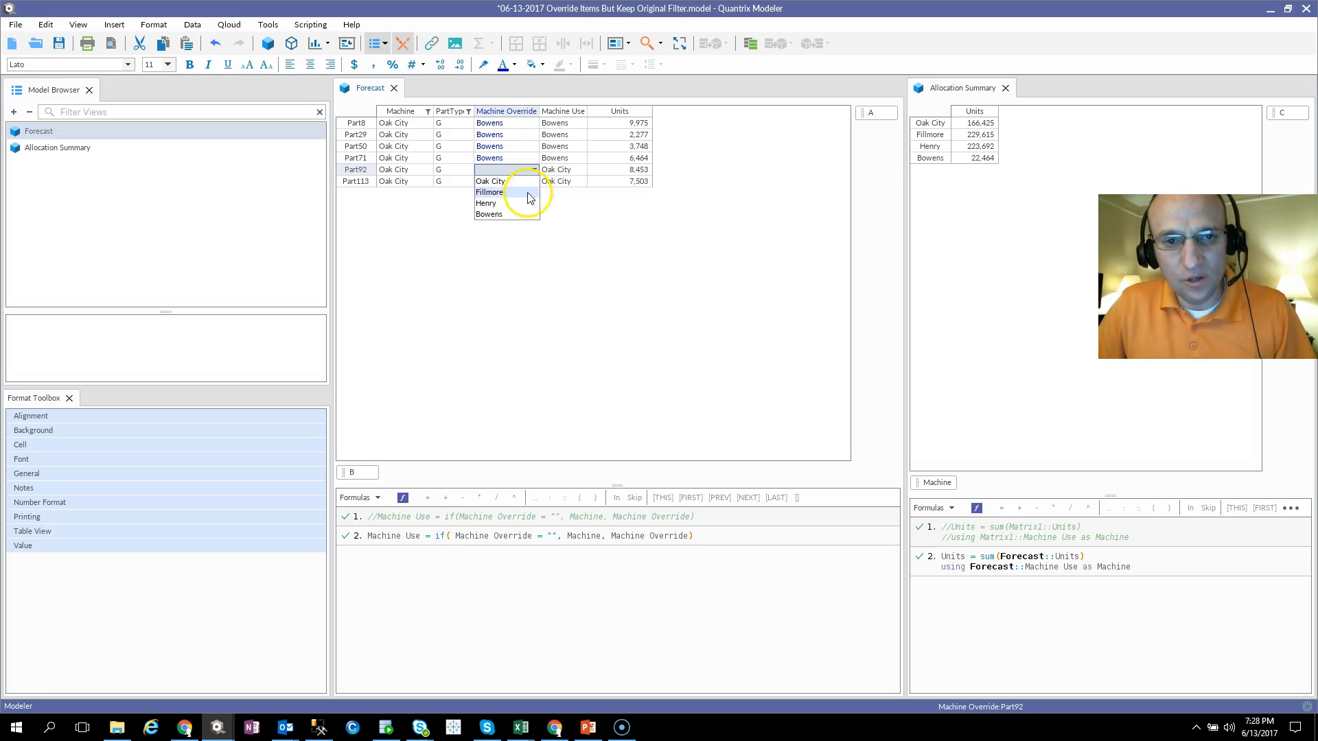
{"action": "left_click", "coordinate": [517, 215]}
{"action": "left_click", "coordinate": [534, 147]}
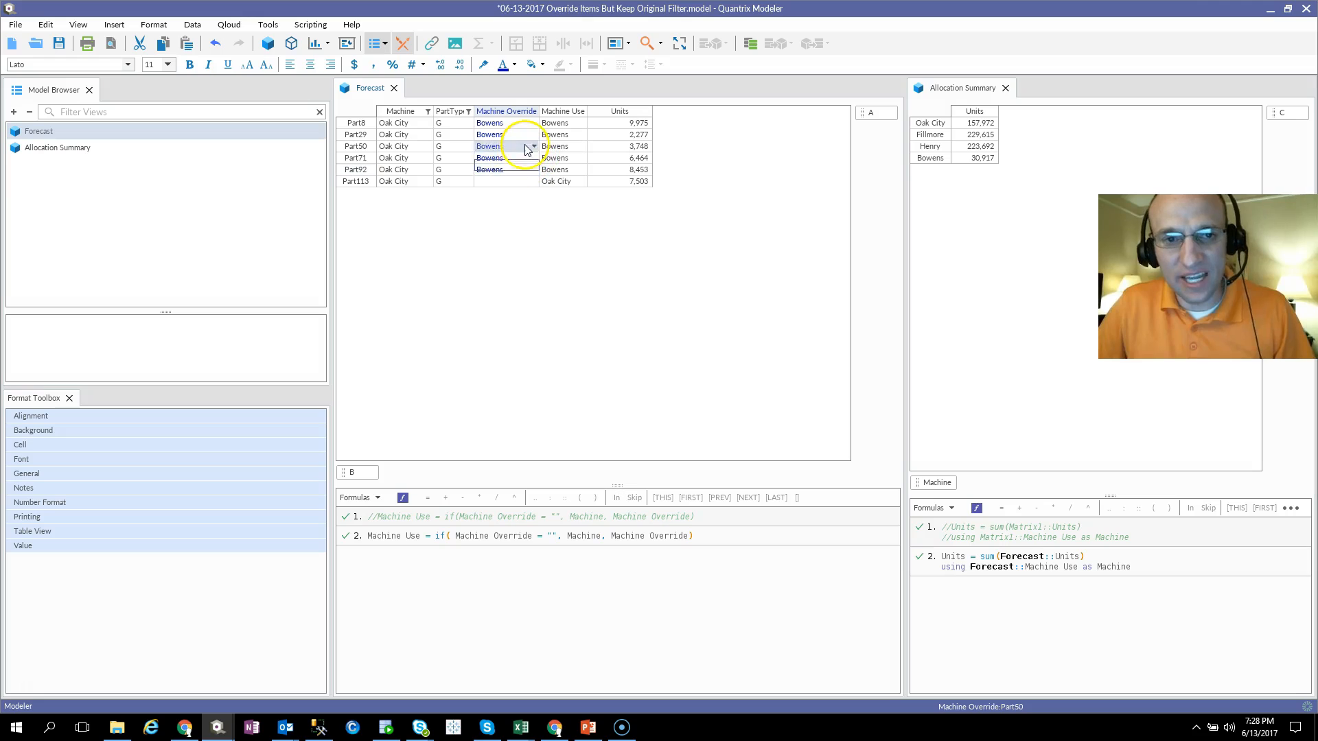